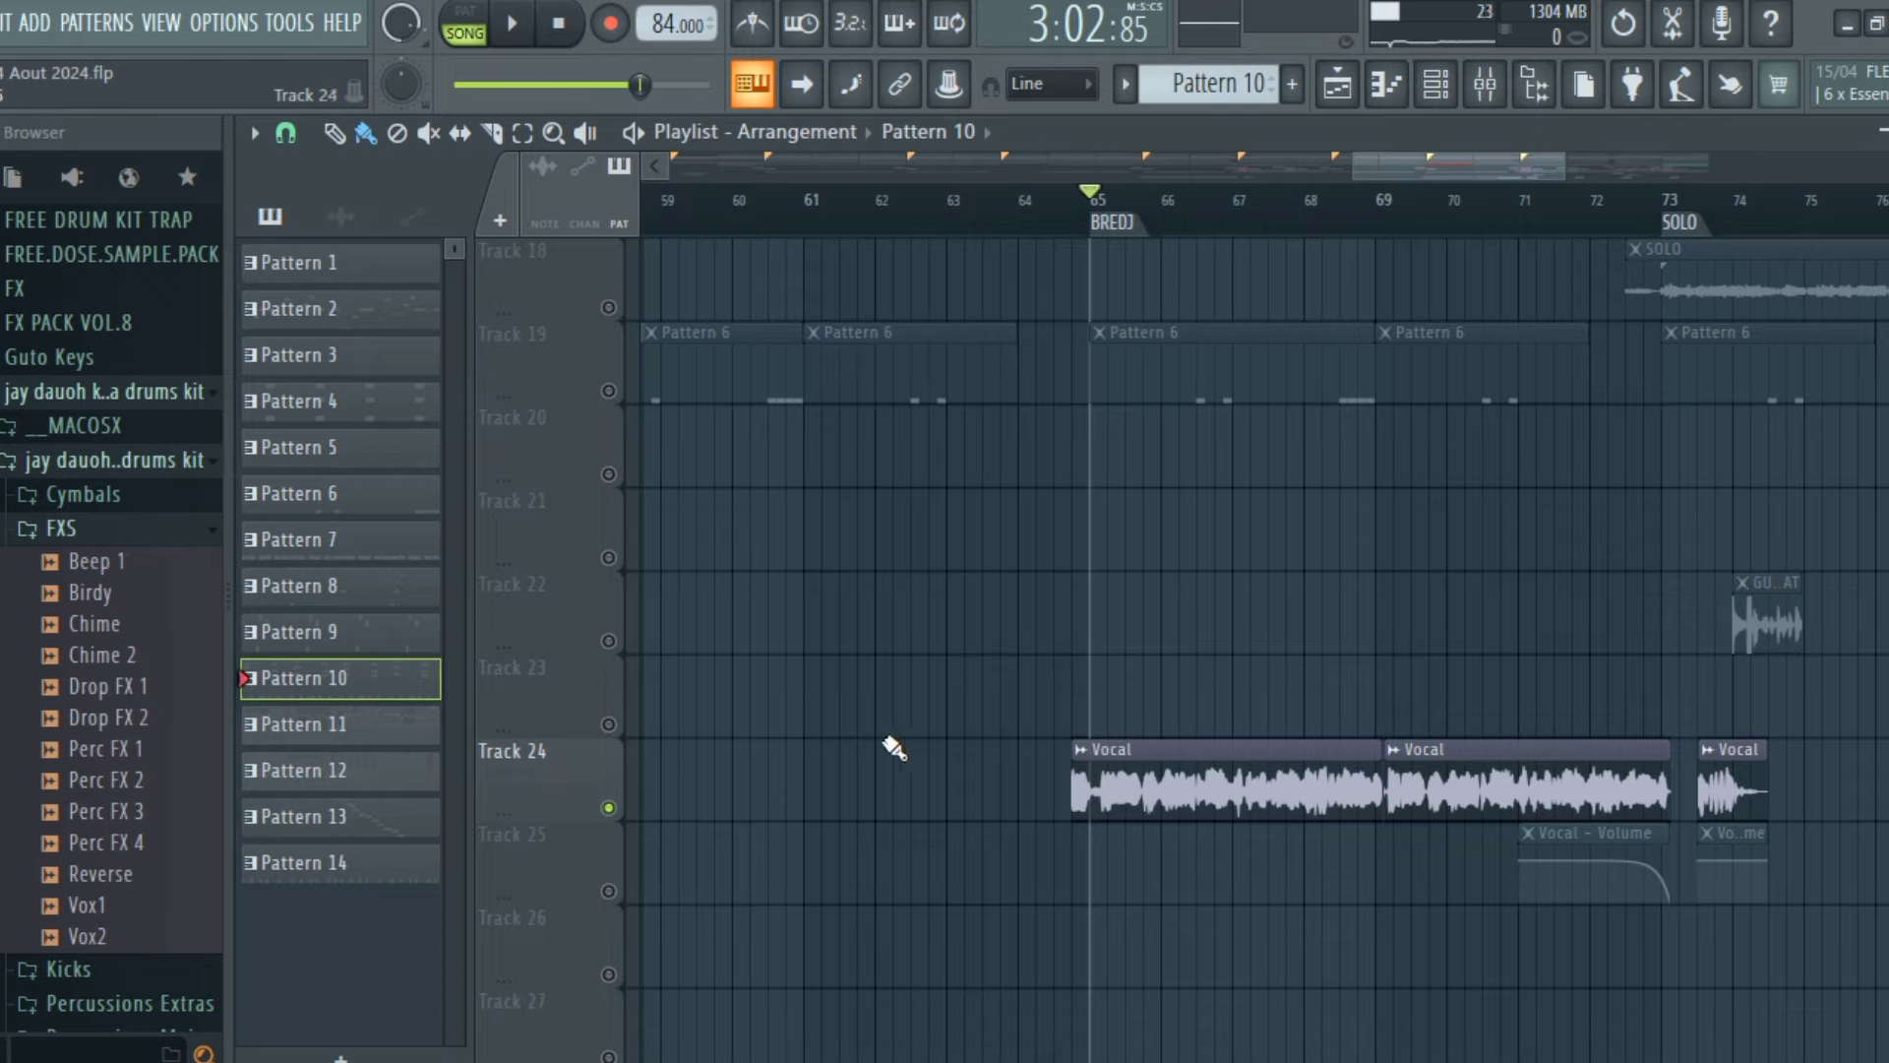
Play back the soloed Vocal clips on Track 24 from the BREDJ marker, then stop
{"action": "key", "text": "space"}
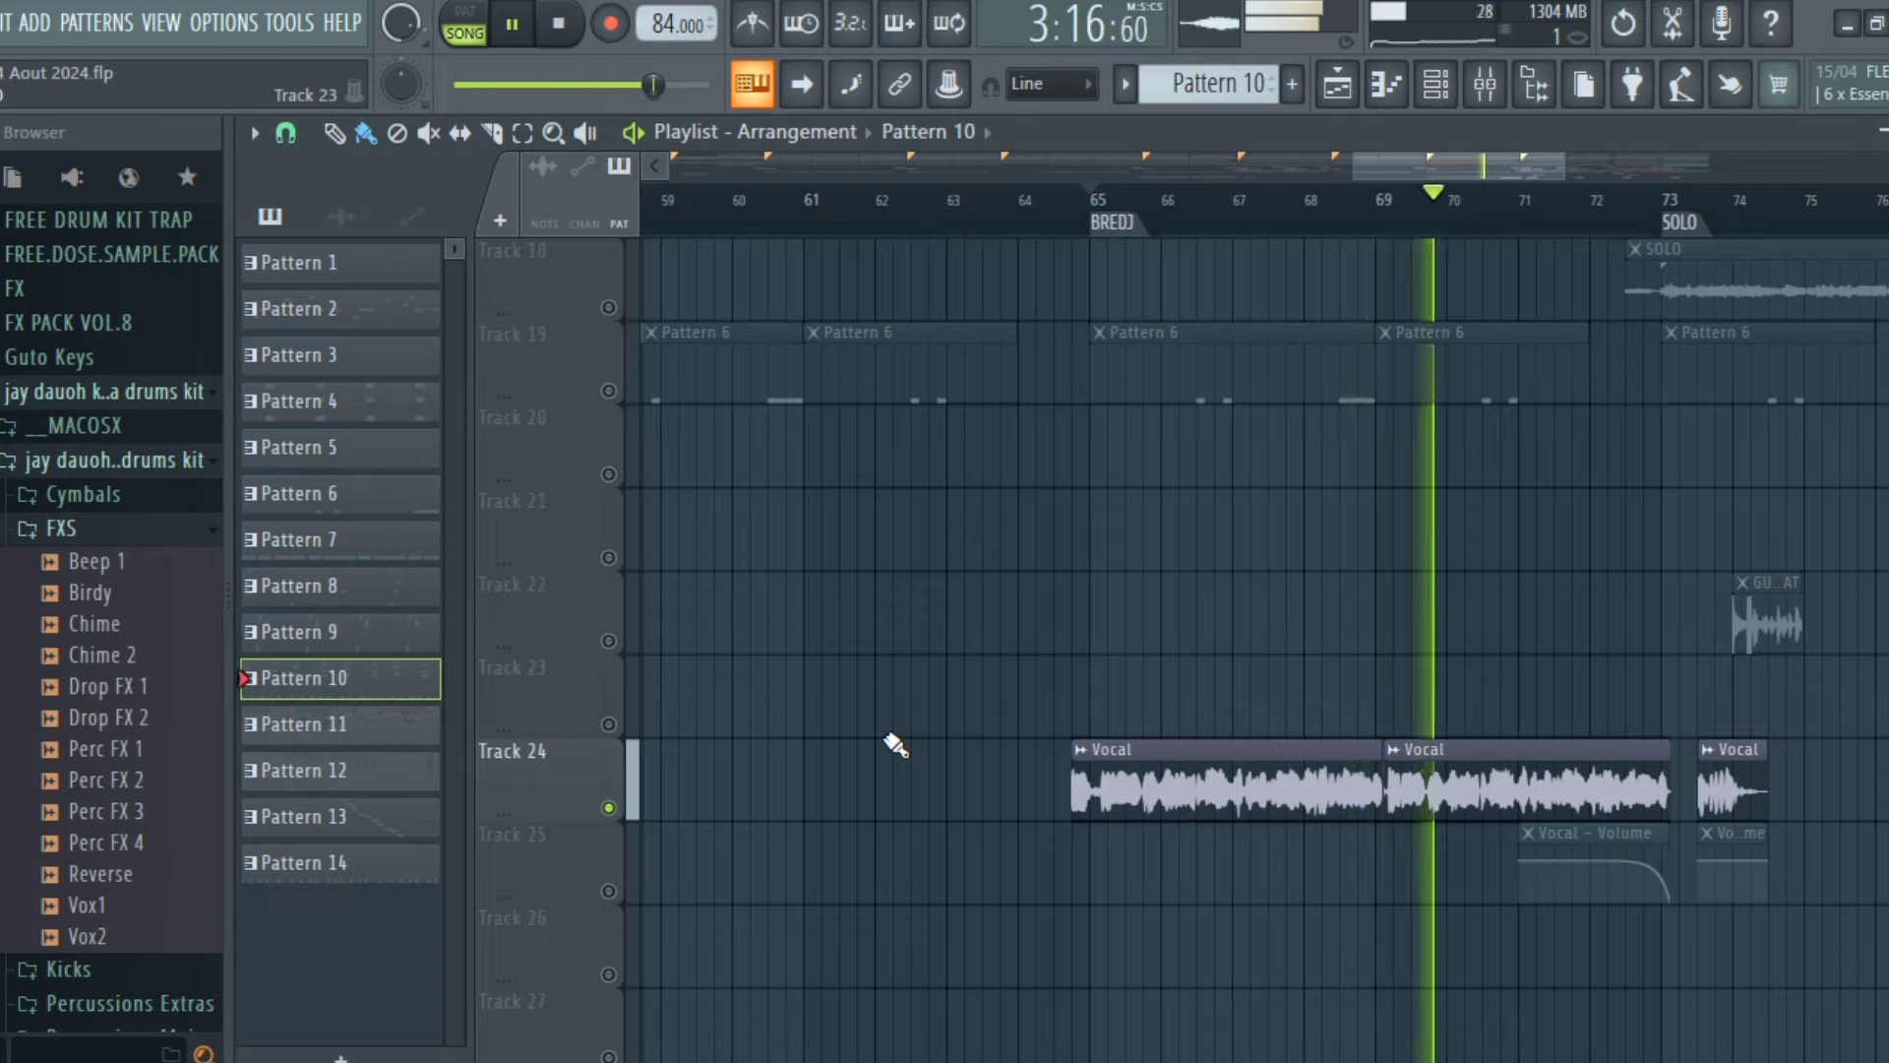
{"action": "key", "text": "space"}
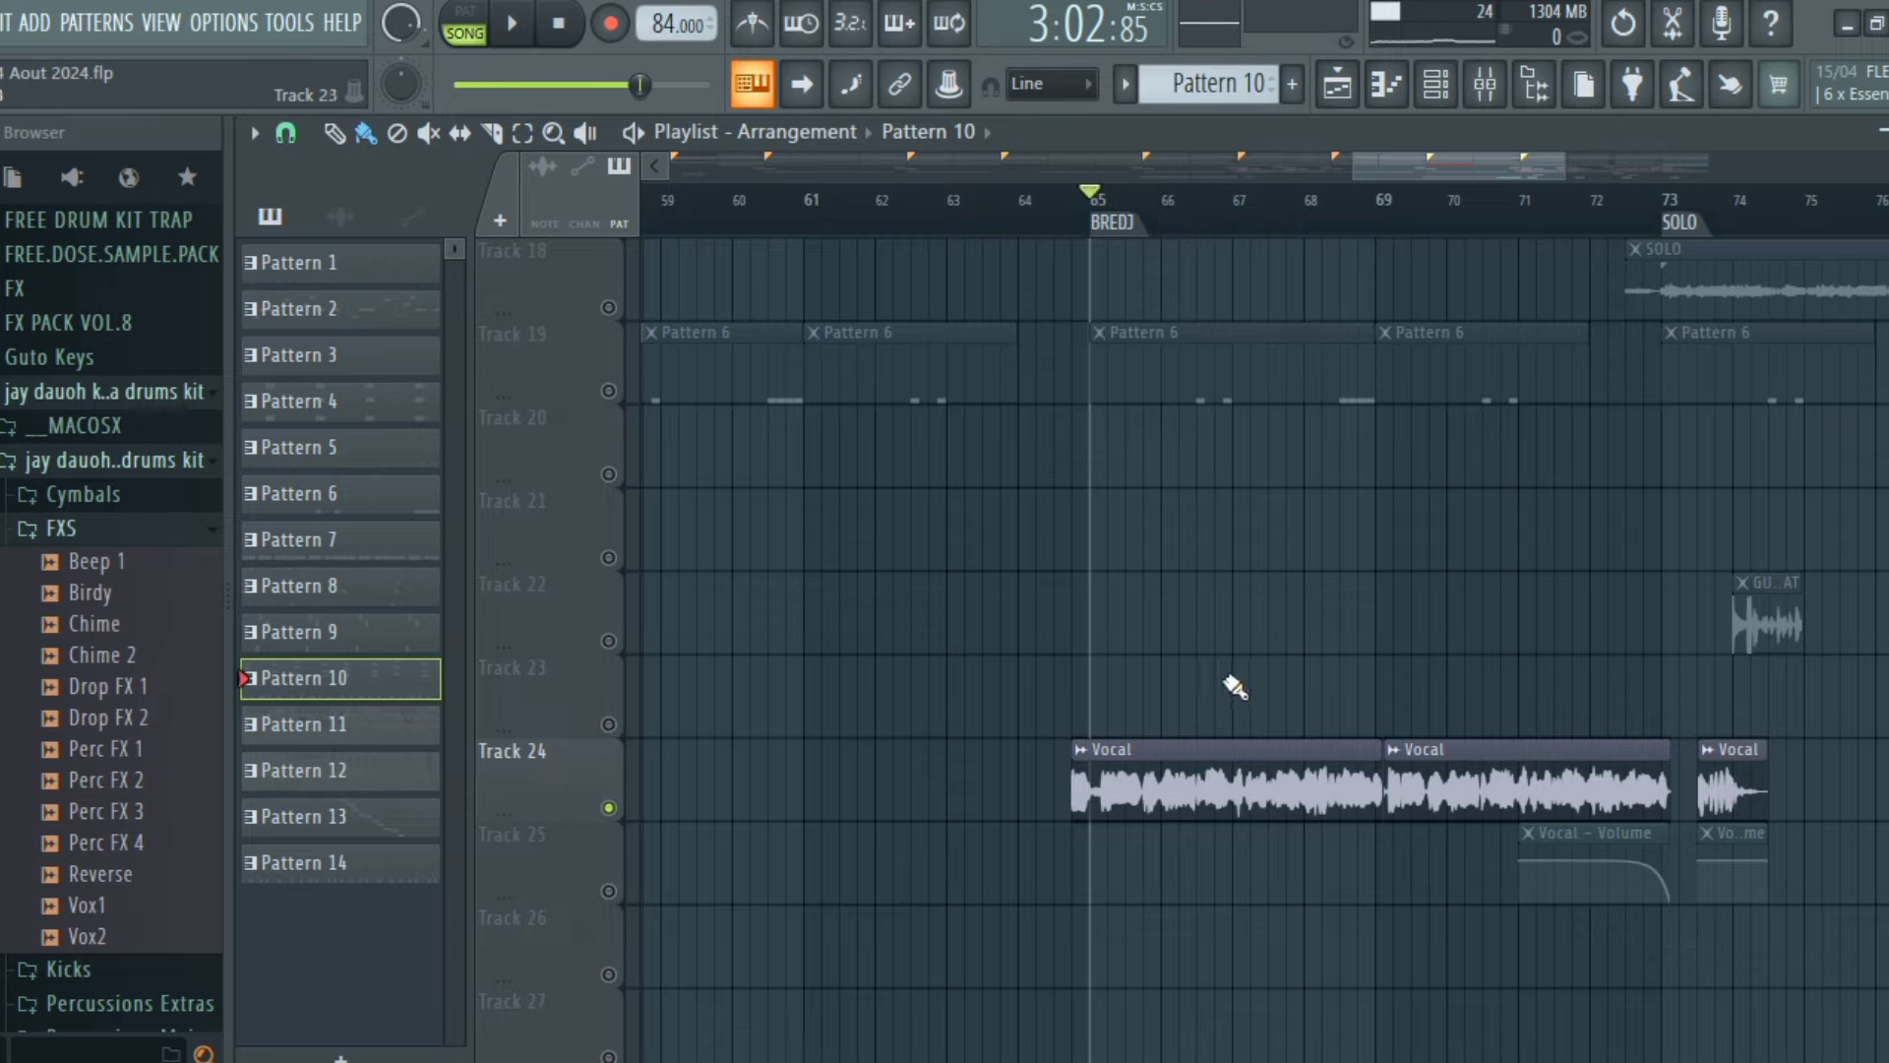
Load the Auto-Key 2 plugin in the first effect slot of the Vocal mixer track and return to the playlist
{"action": "left_click", "coordinate": [1483, 97]}
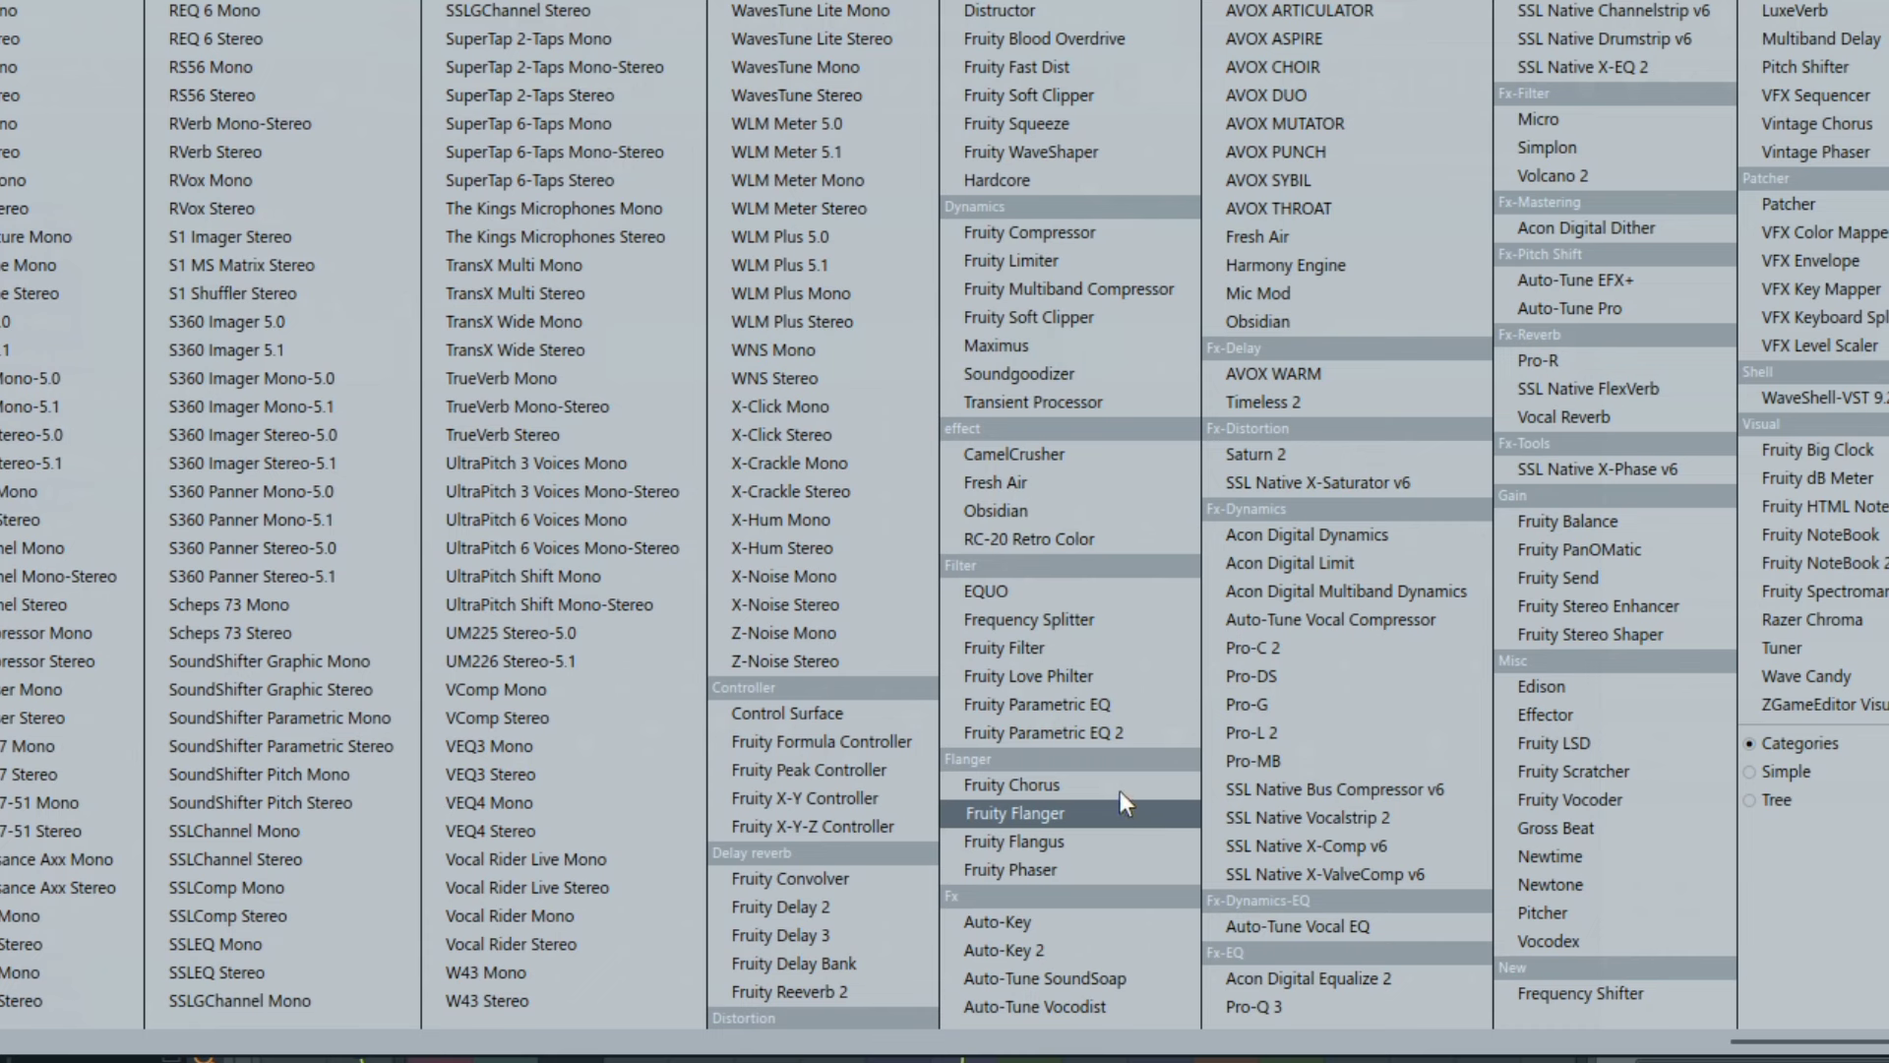
{"action": "left_click", "coordinate": [1020, 954]}
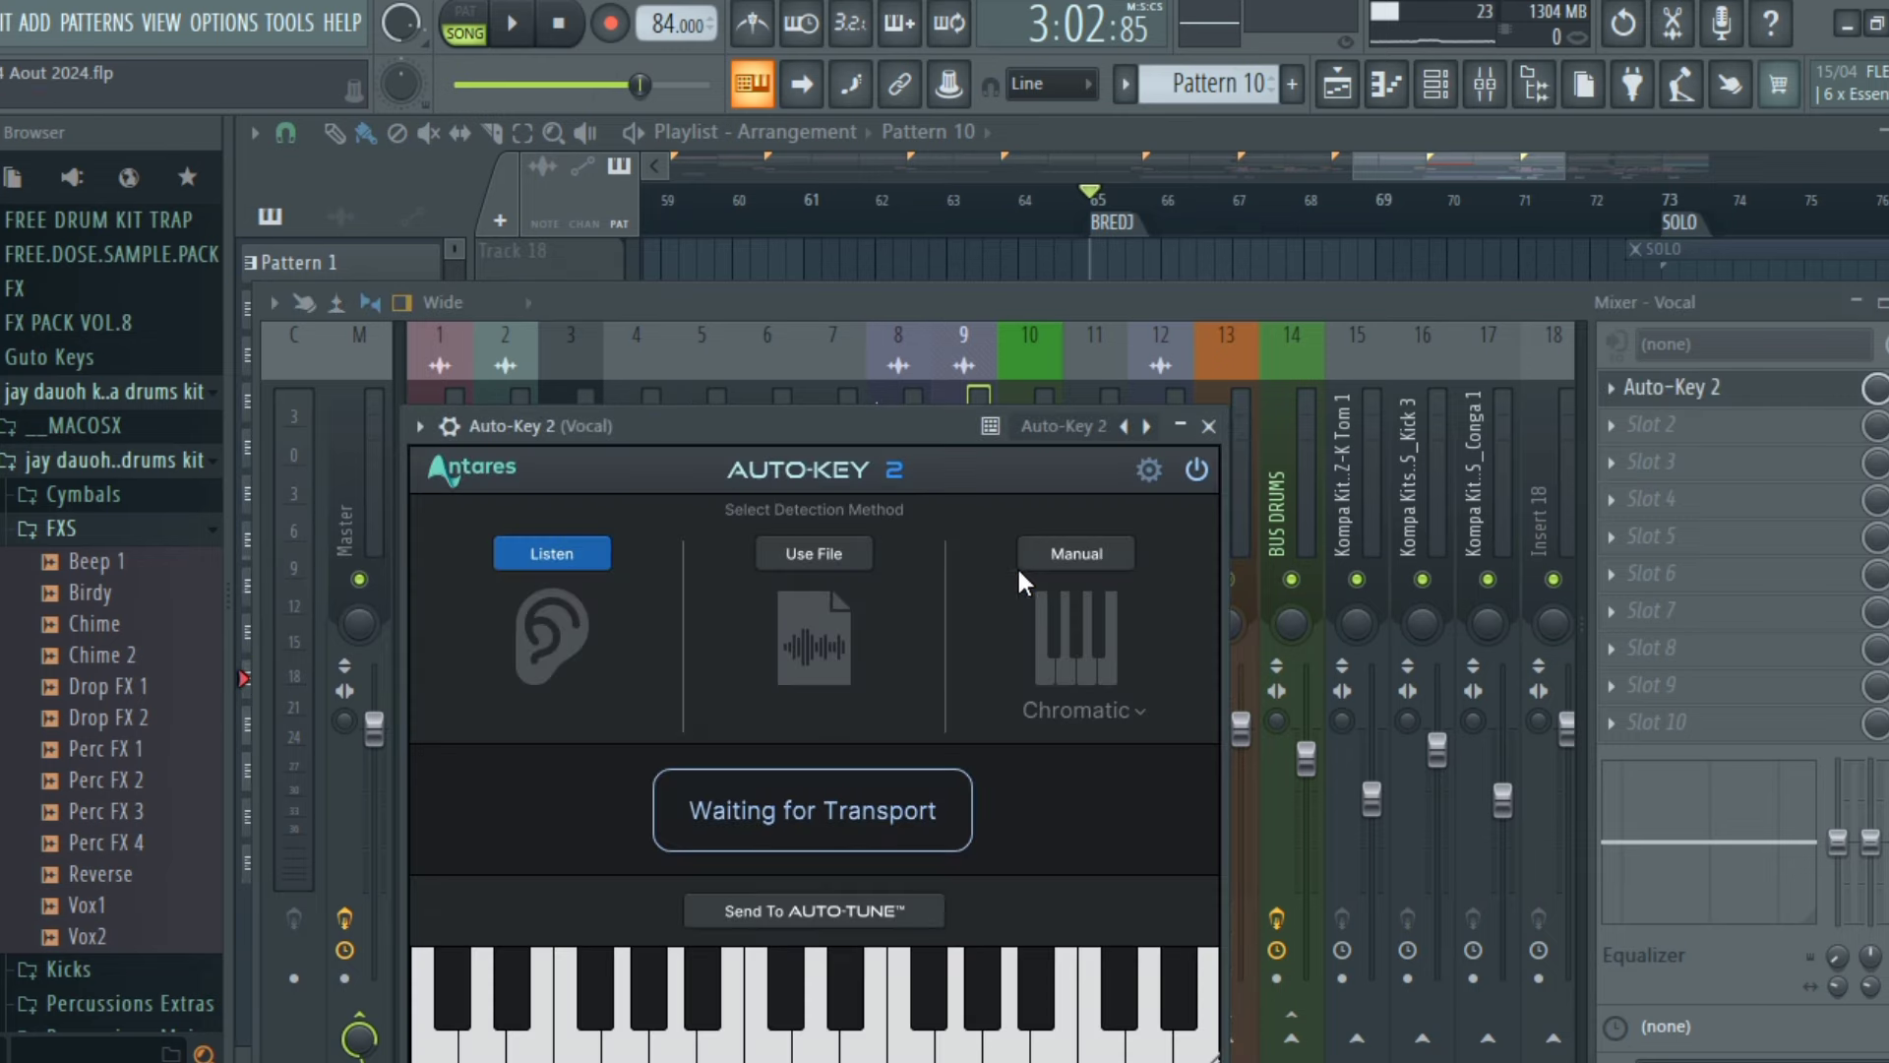
{"action": "left_click_drag", "start_coordinate": [782, 423], "coordinate": [799, 362]}
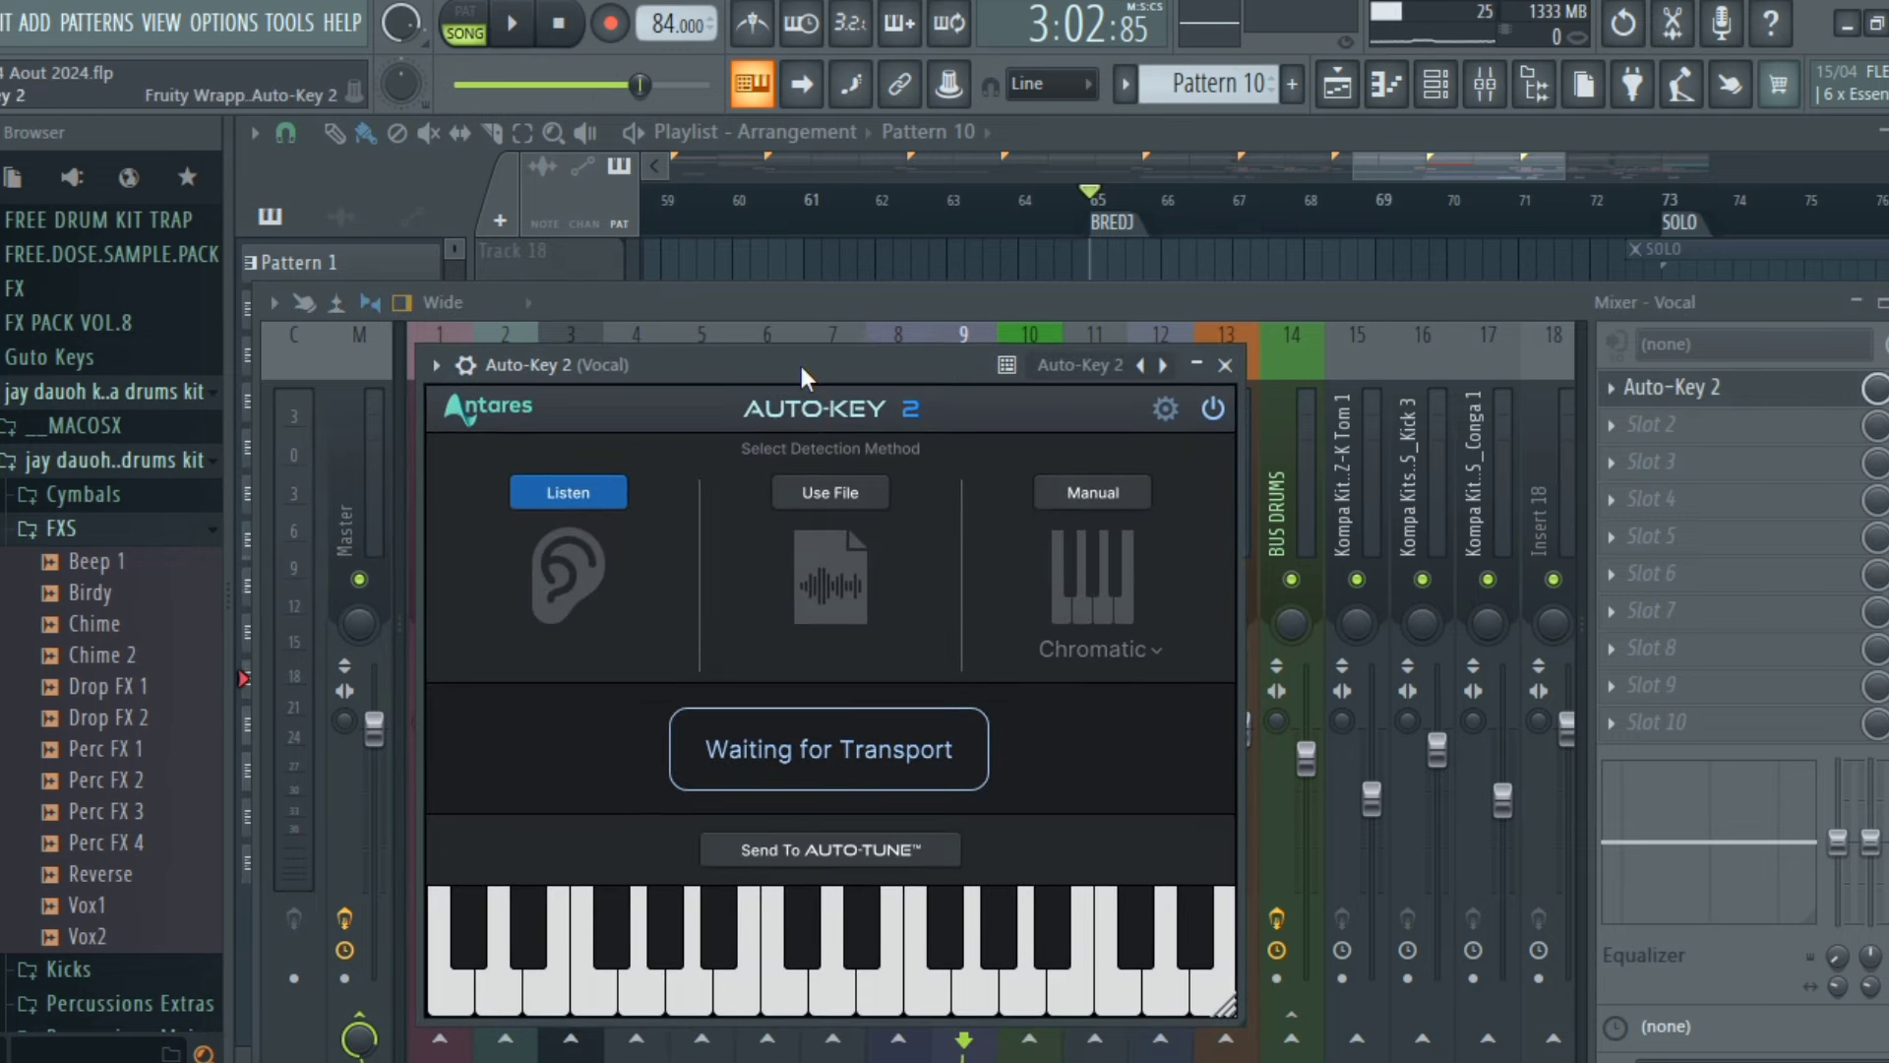
{"action": "left_click", "coordinate": [1303, 273]}
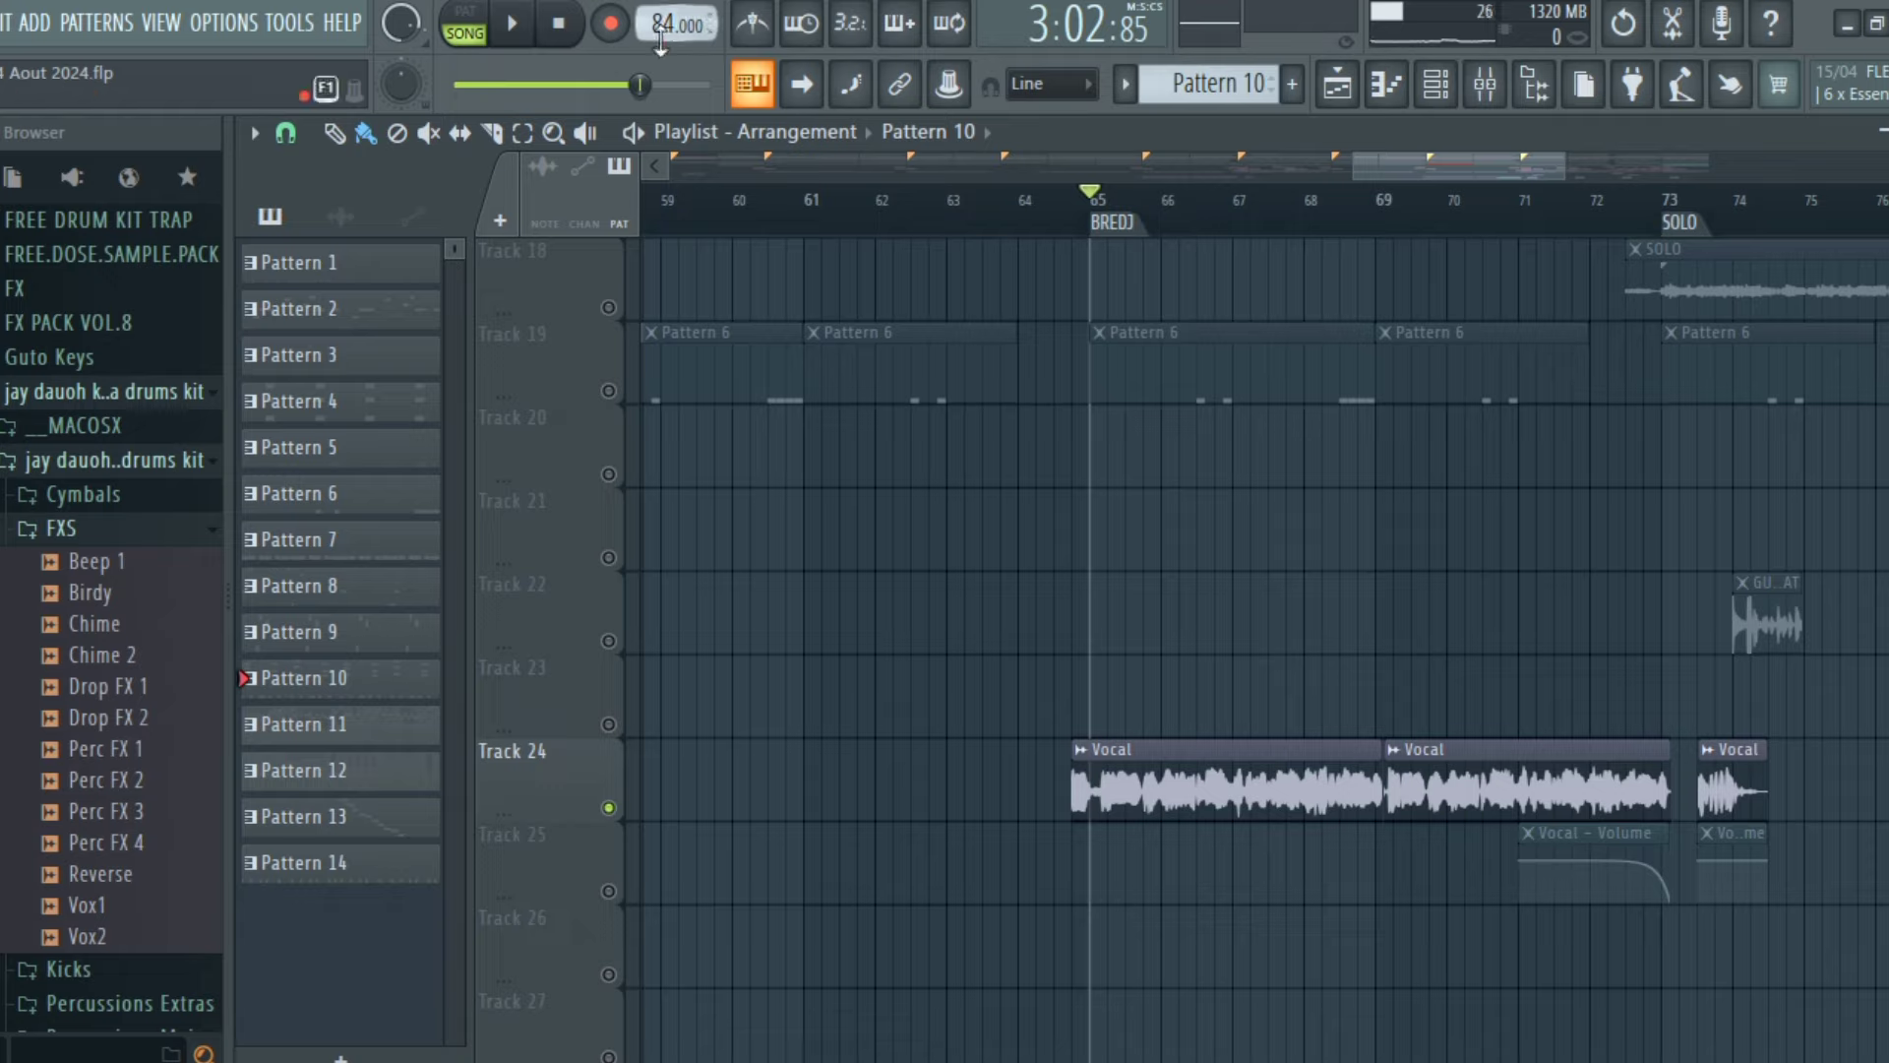
Unmute the Plucked clips on Track 4 and the Arp clips on Track 5, auditioning each addition with the vocal
{"action": "scroll", "coordinate": [1496, 611], "scroll_direction": "up", "scroll_amount": 6}
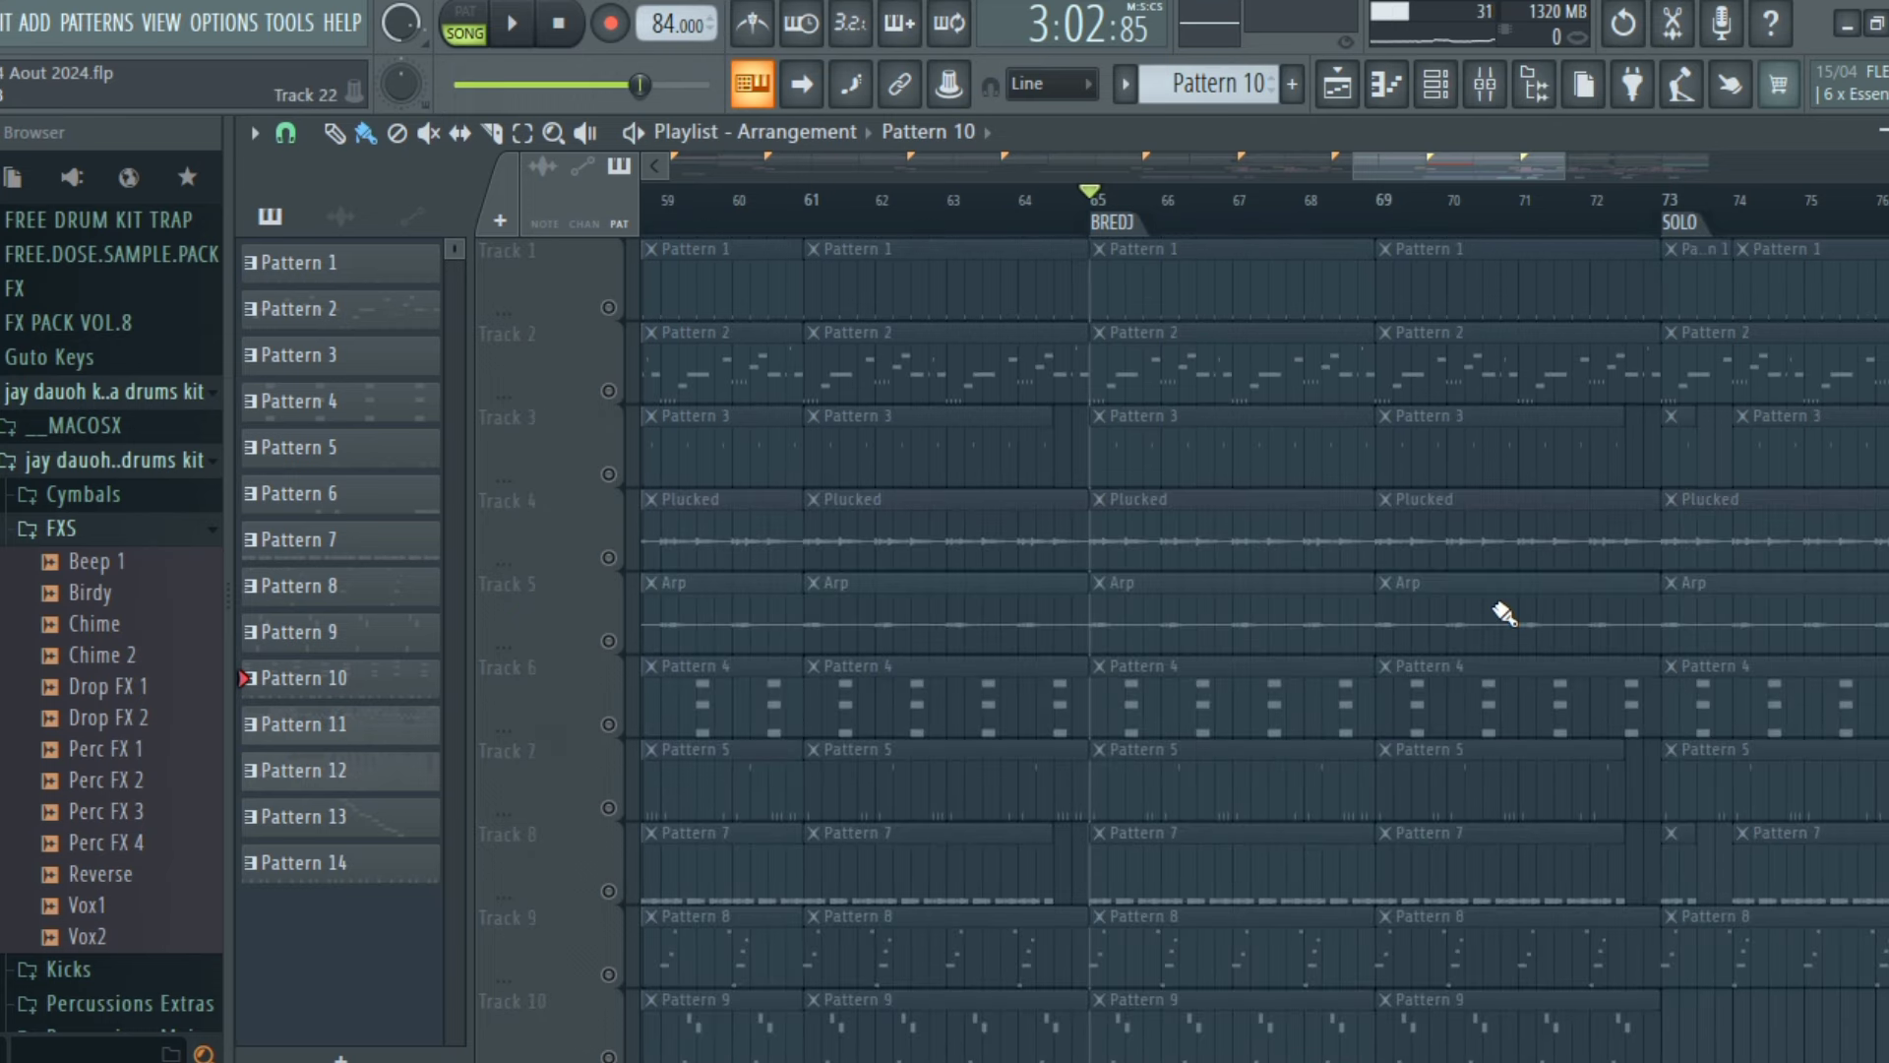
{"action": "left_click", "coordinate": [611, 560]}
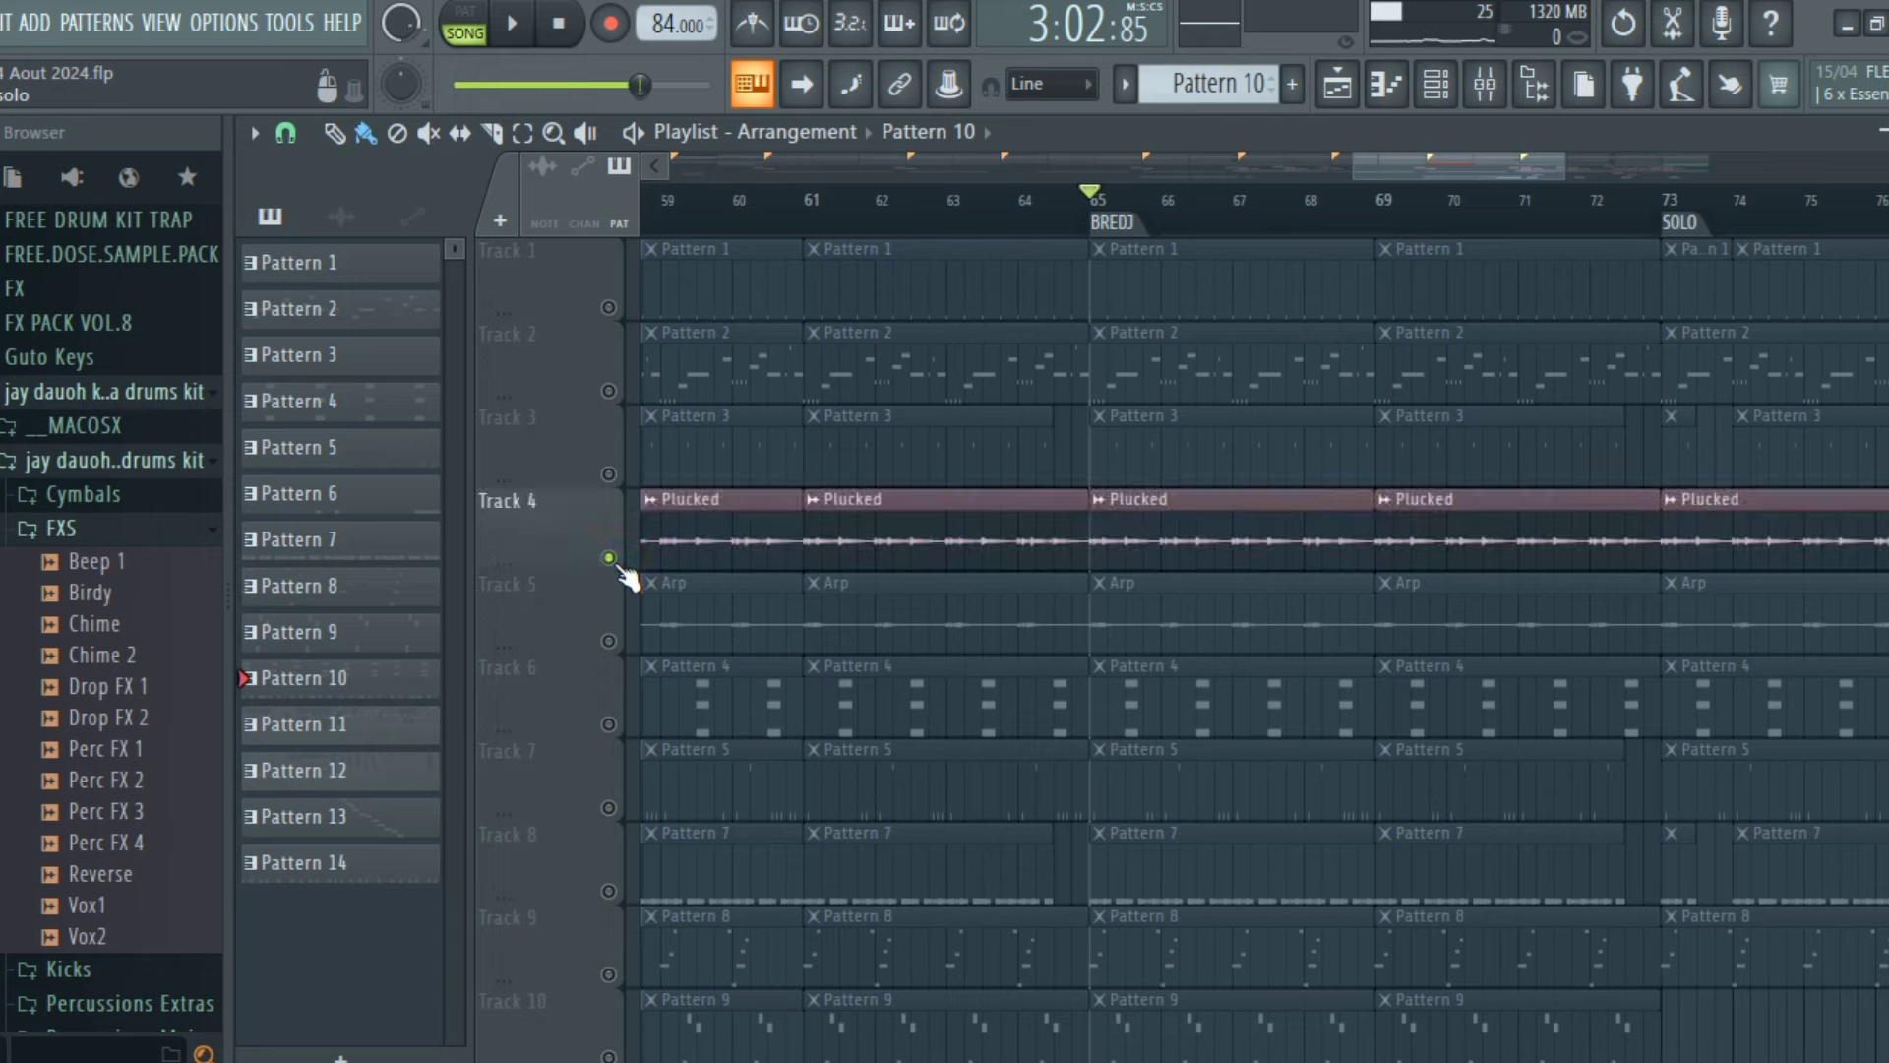
{"action": "key", "text": "space"}
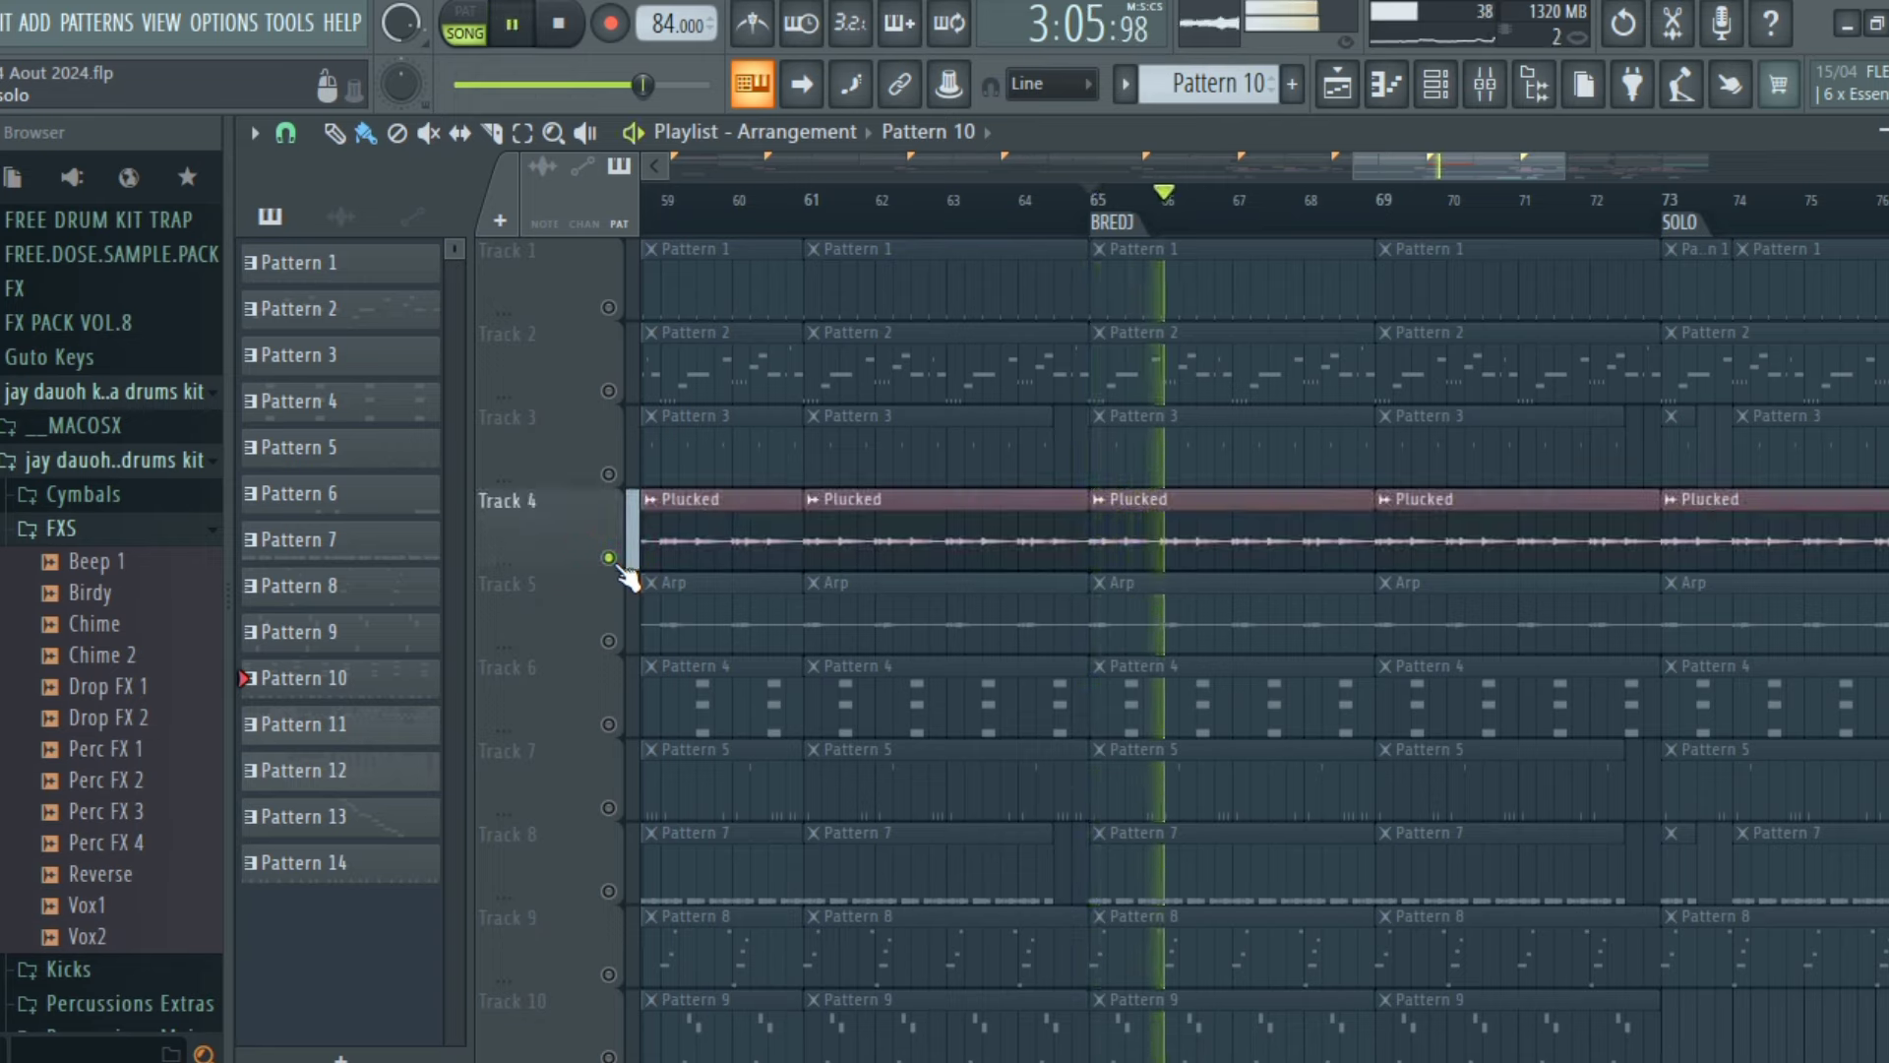
{"action": "key", "text": "space"}
{"action": "left_click", "coordinate": [609, 642]}
{"action": "key", "text": "space"}
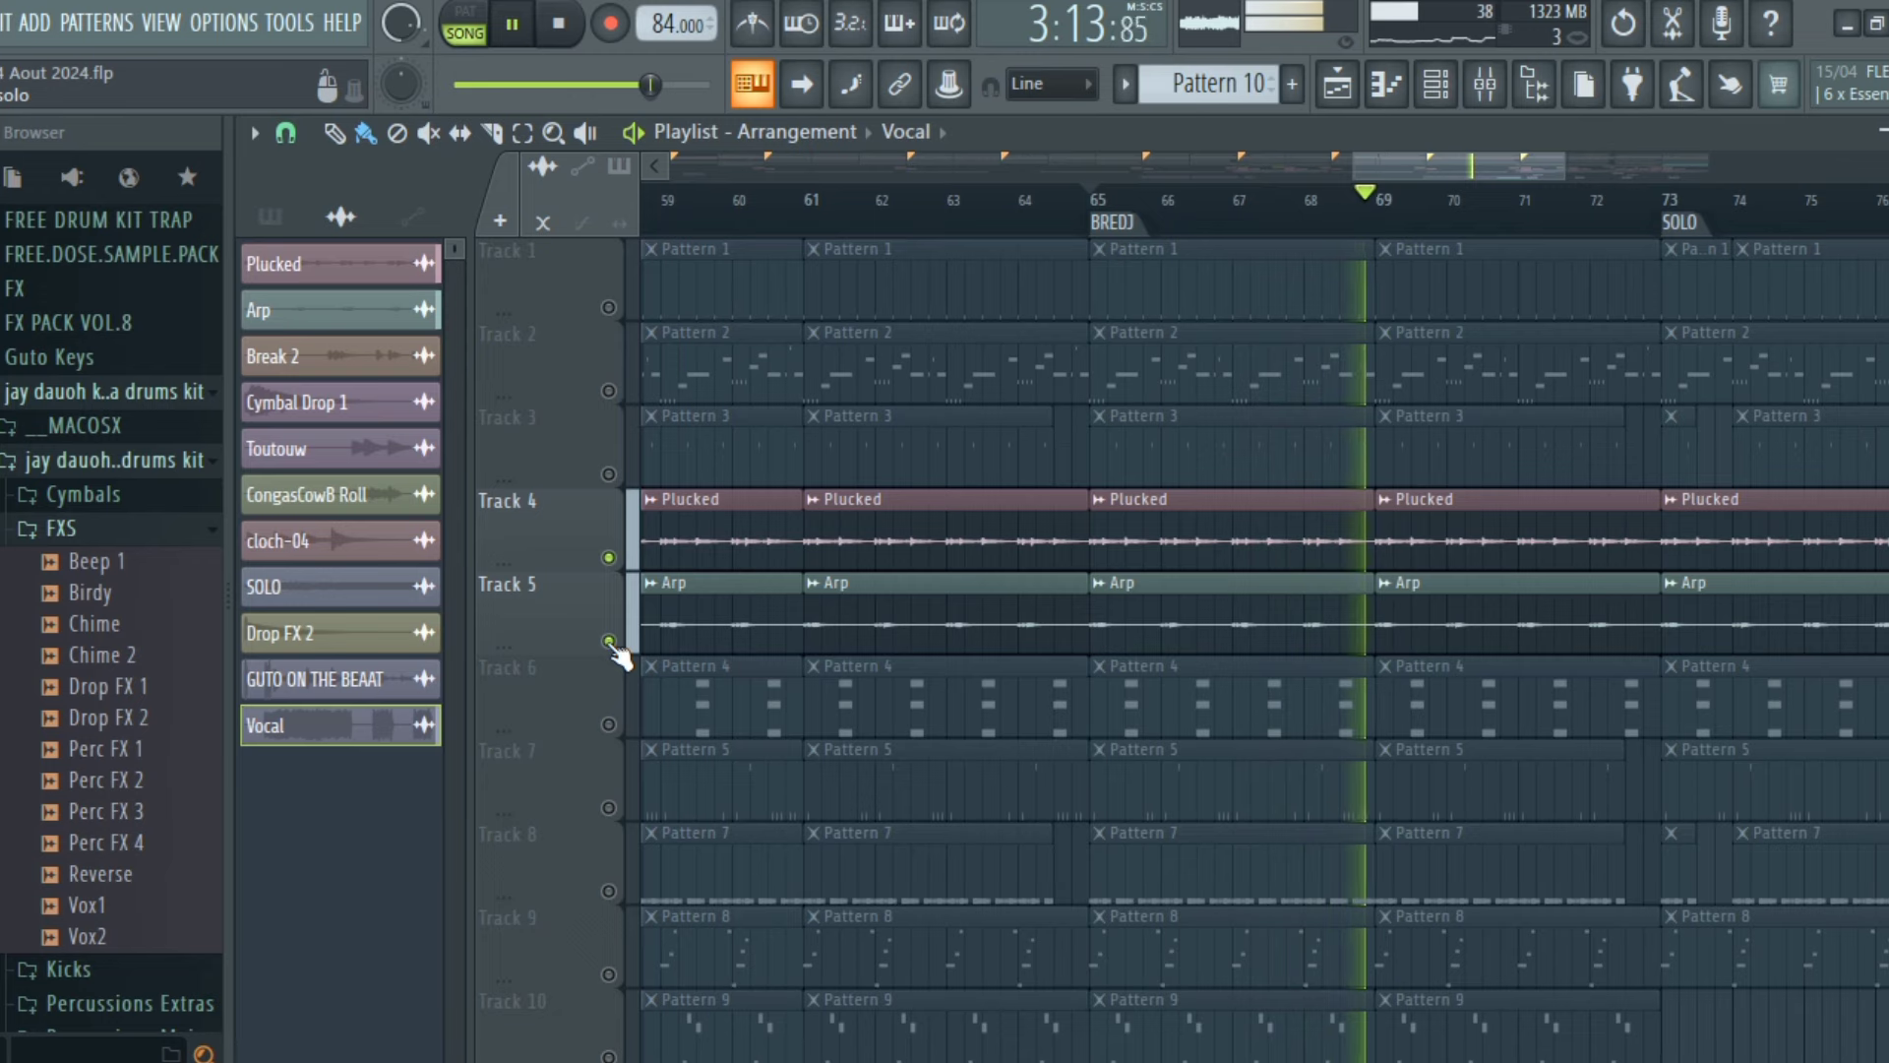
{"action": "key", "text": "space"}
Unmute Track 6 with Pattern 4 and Track 8 with Pattern 7, playing the BREDJ section after each one
{"action": "scroll", "coordinate": [1161, 650], "scroll_direction": "down", "scroll_amount": 3}
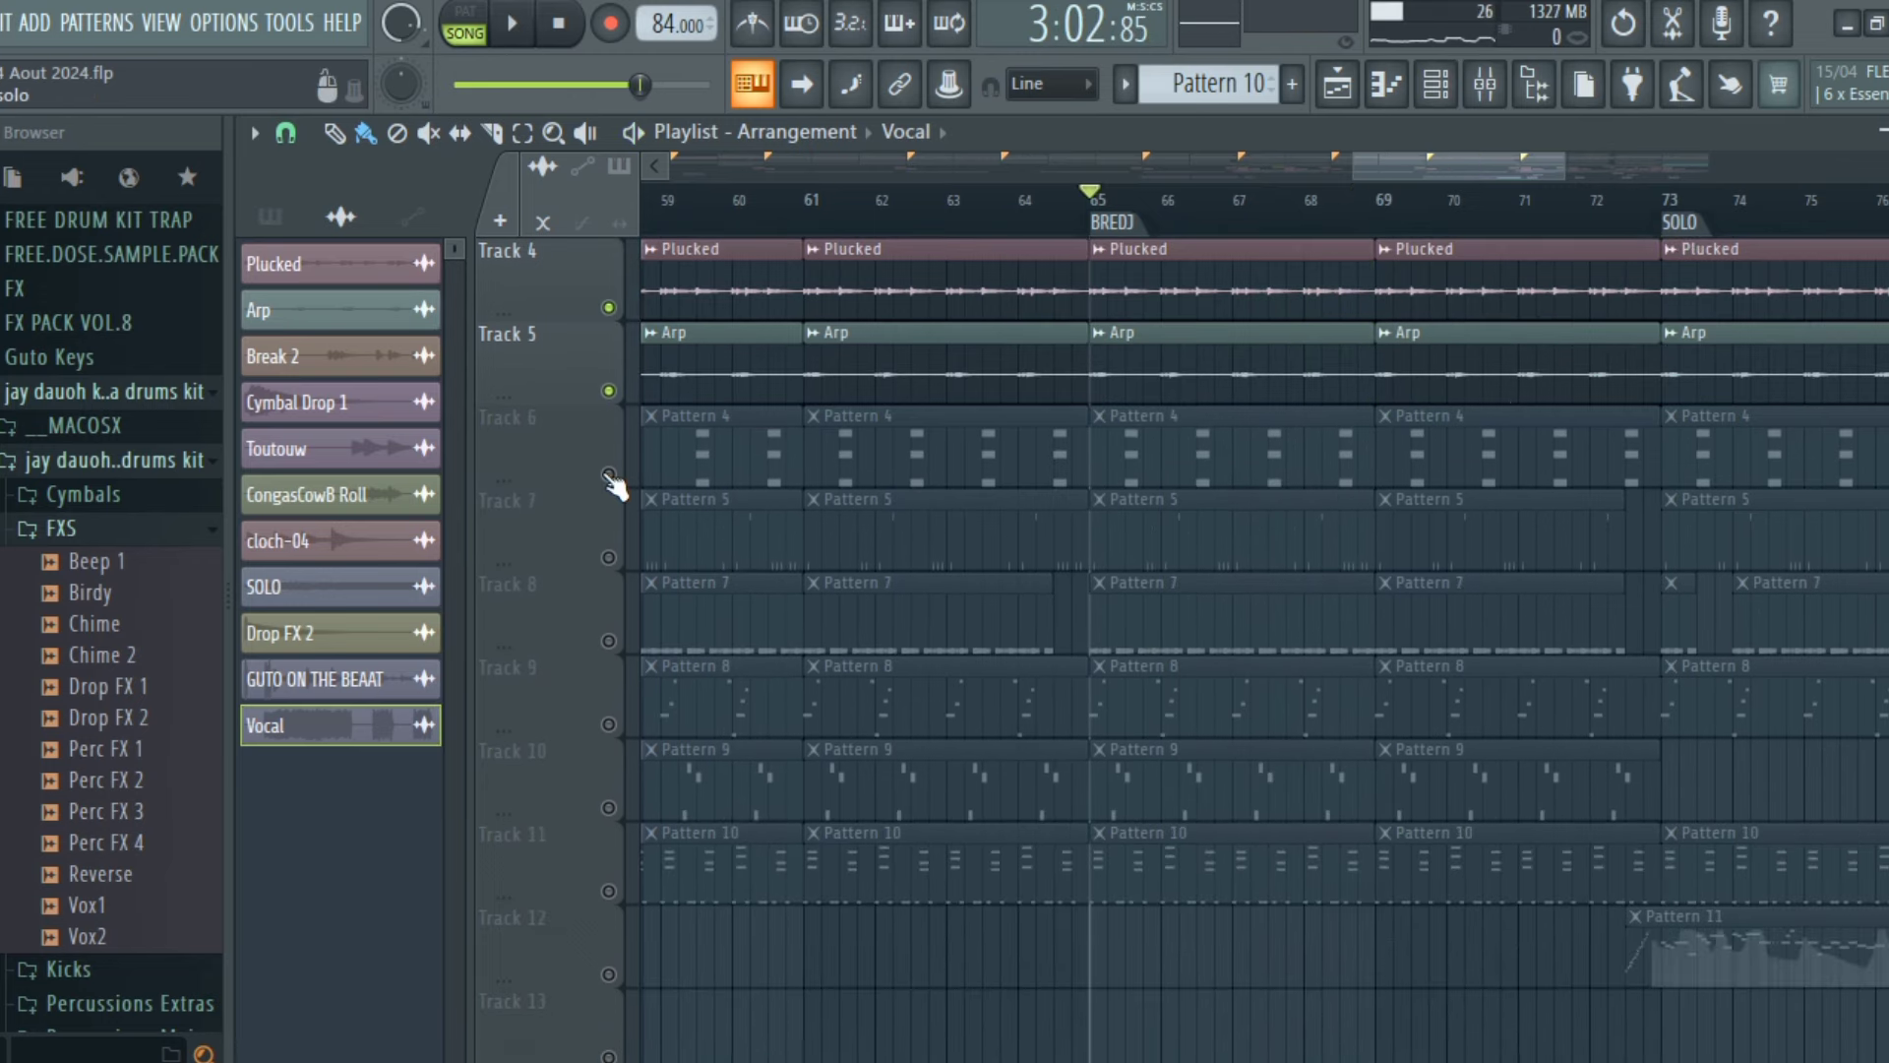
{"action": "left_click", "coordinate": [609, 474]}
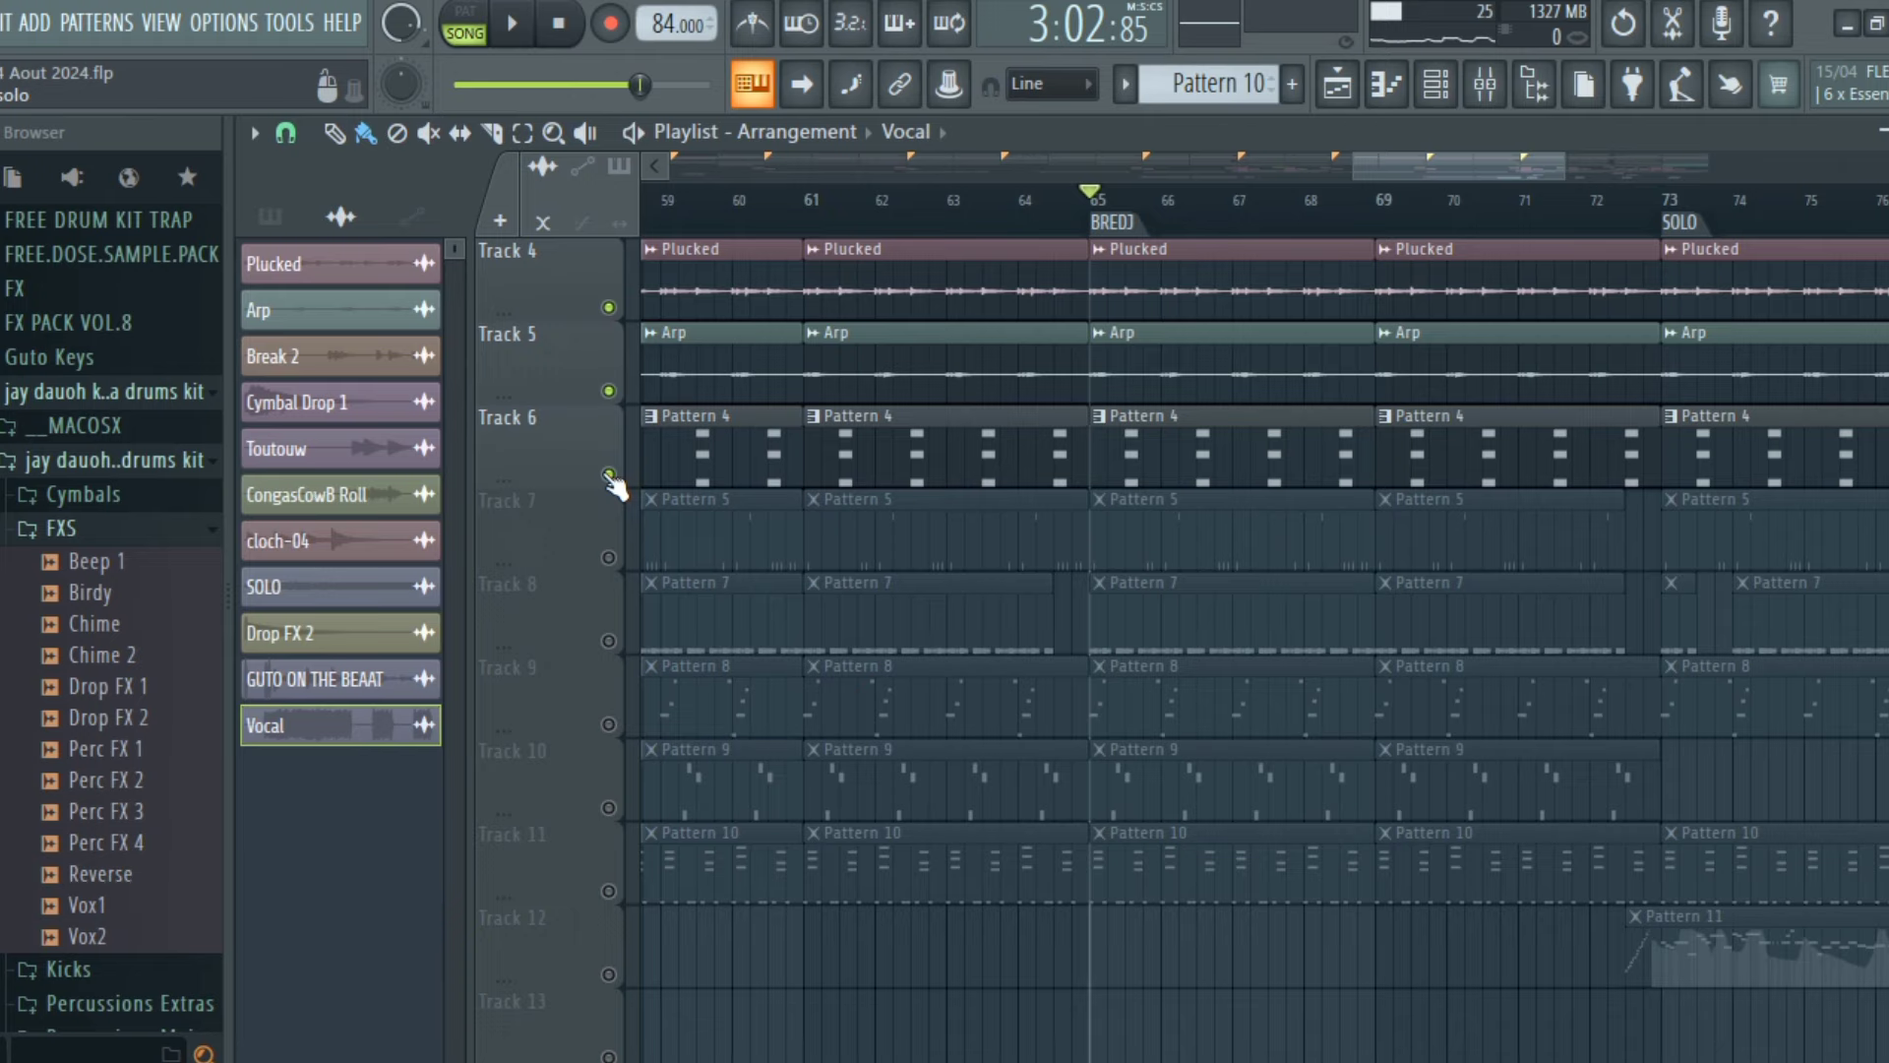
{"action": "key", "text": "space"}
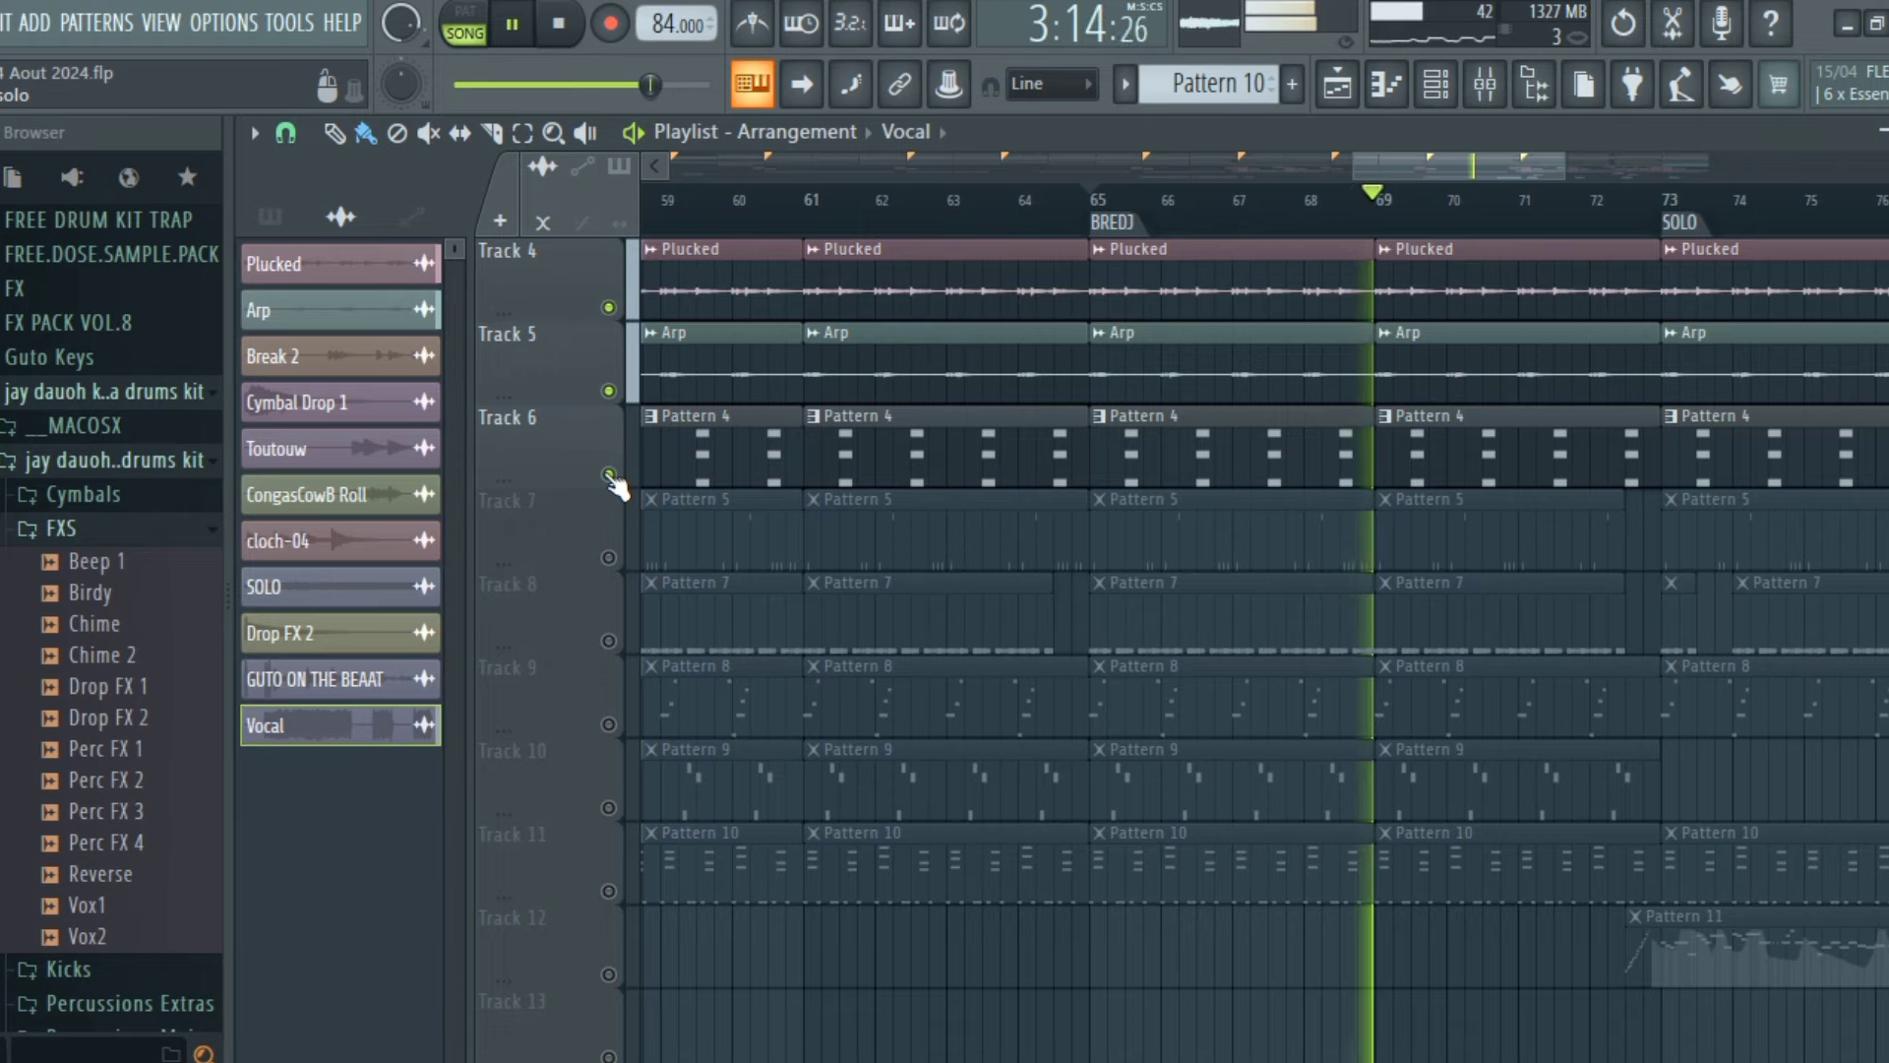
{"action": "key", "text": "space"}
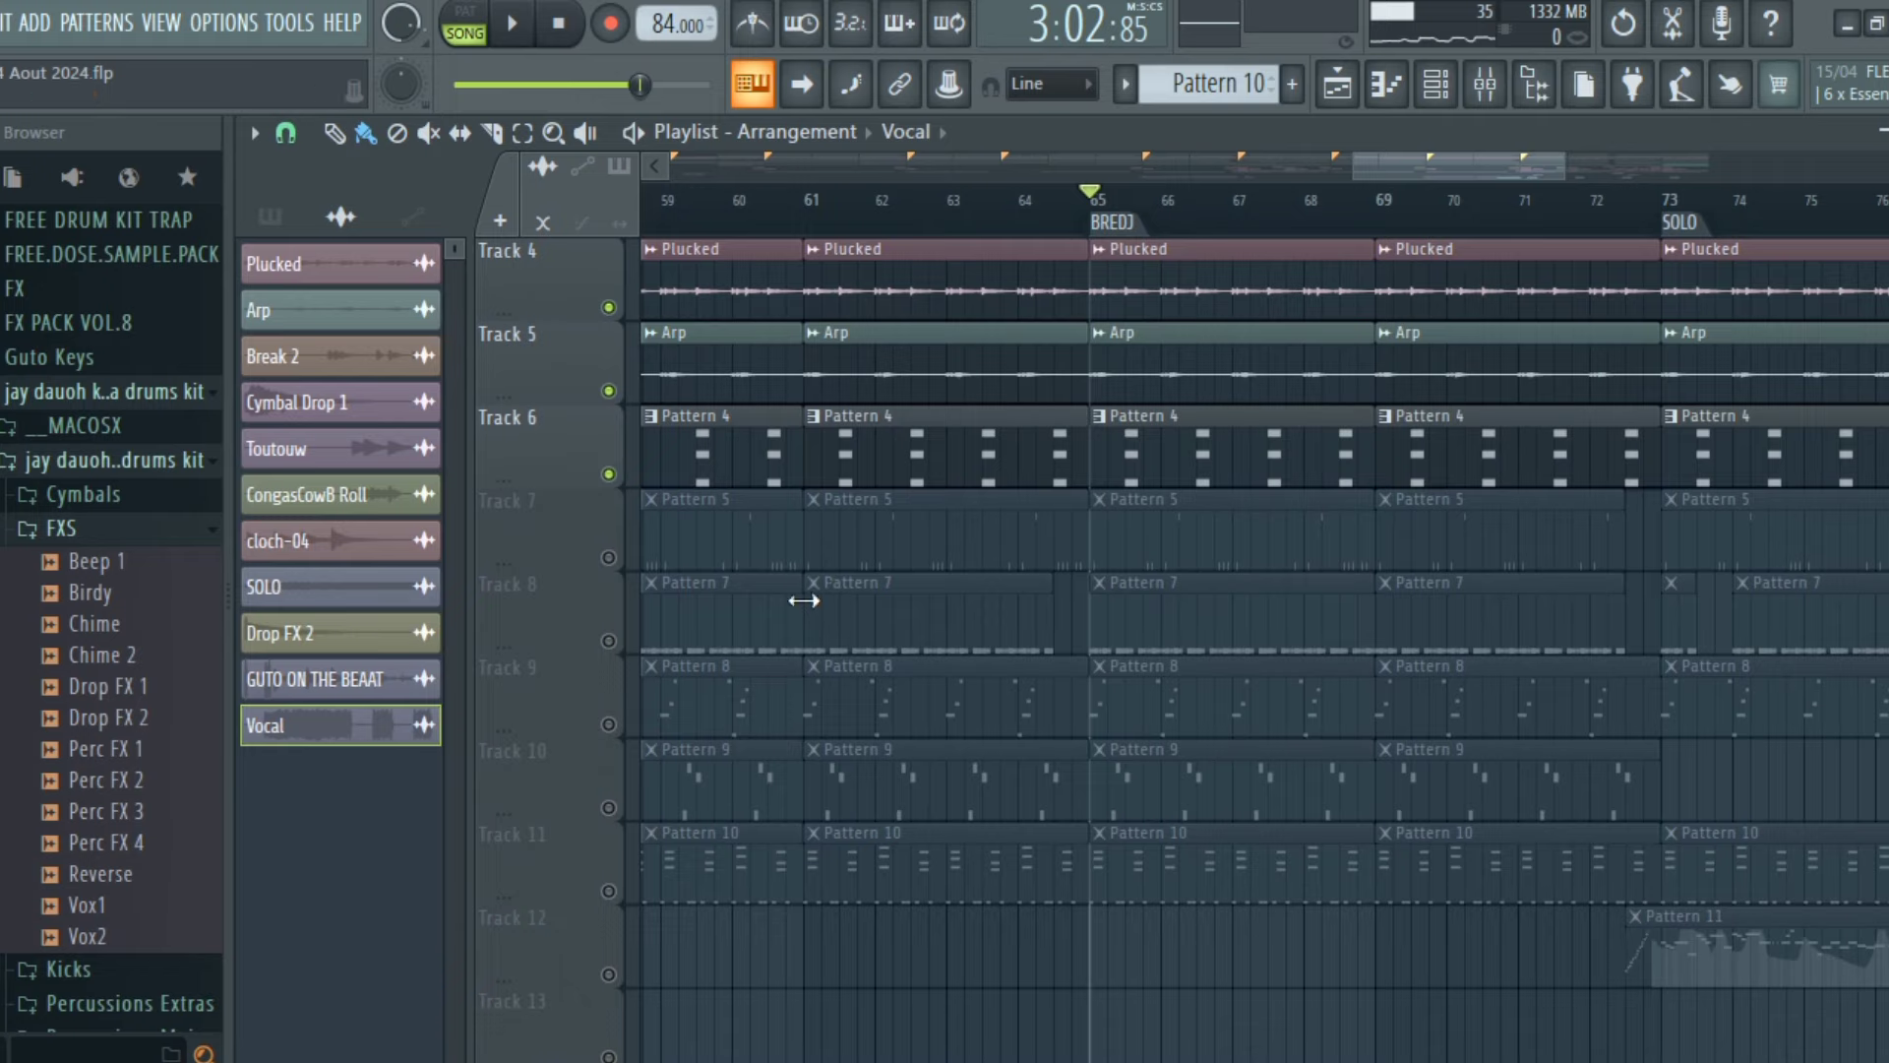
{"action": "left_click", "coordinate": [610, 643]}
{"action": "key", "text": "space"}
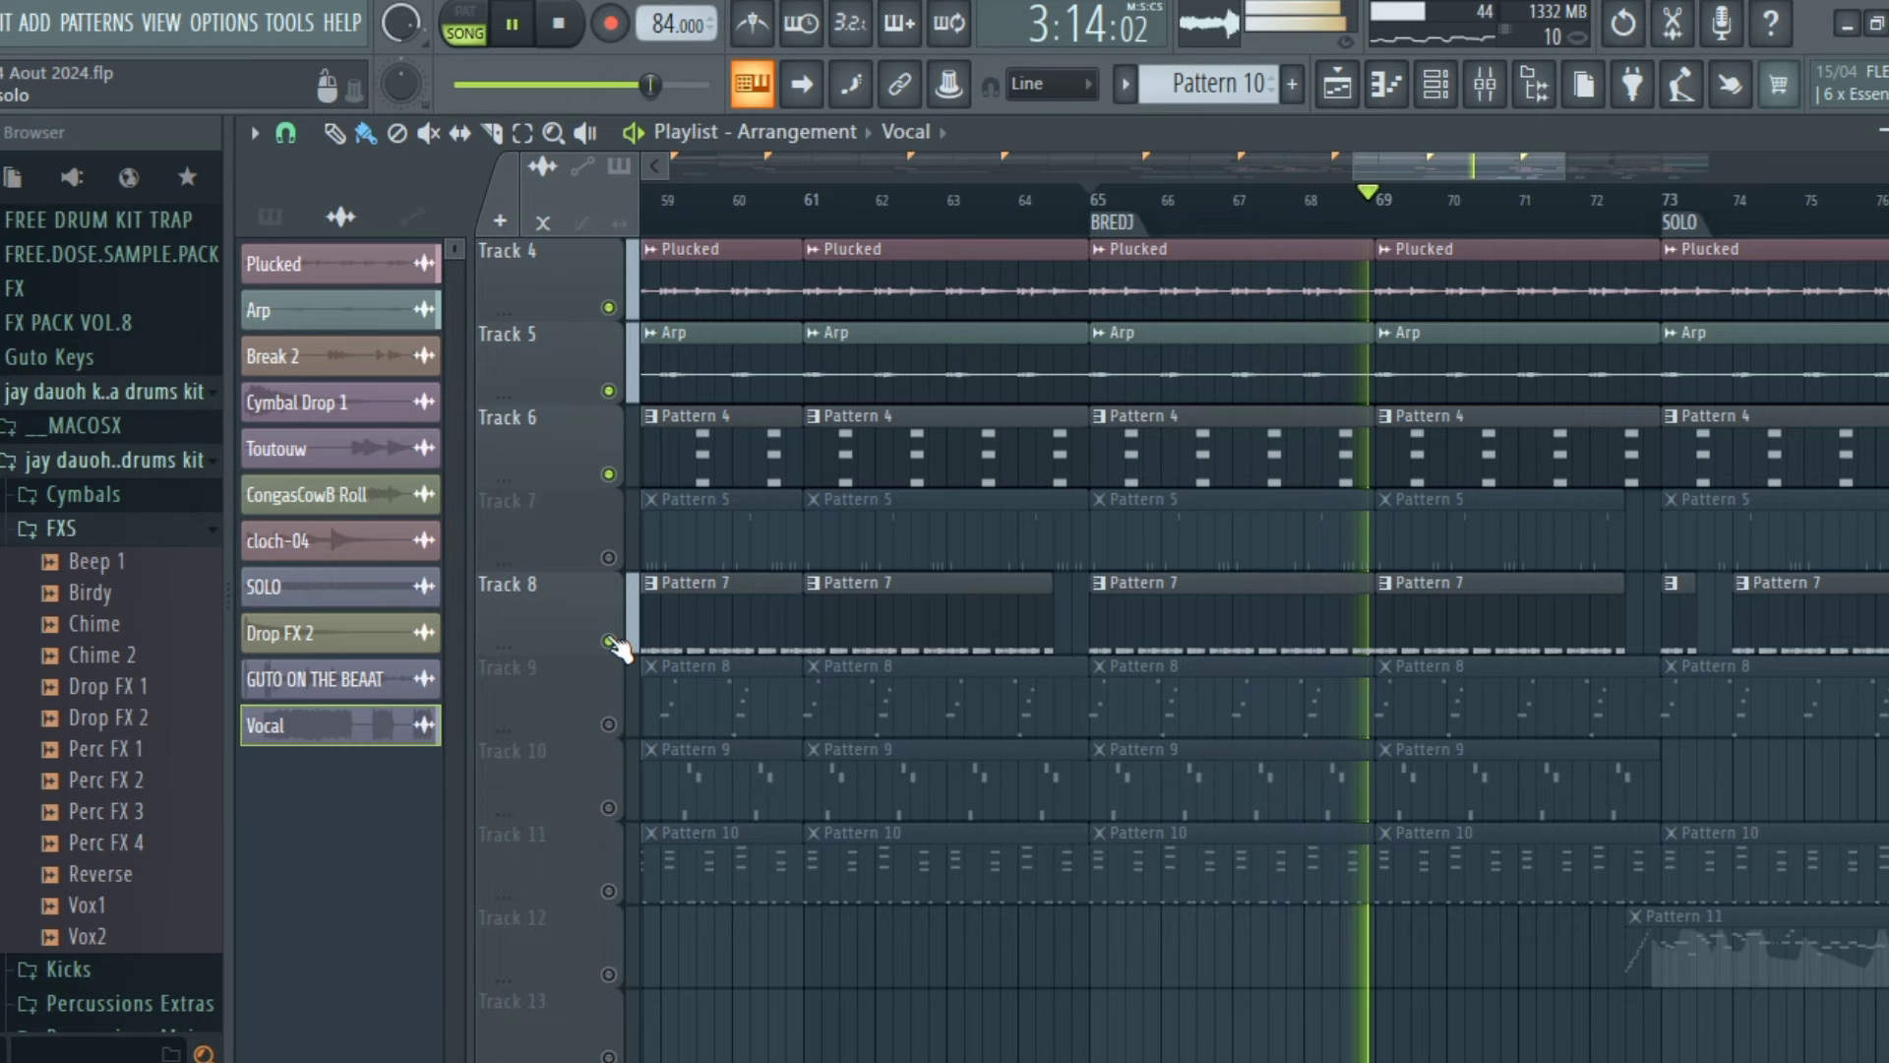
{"action": "key", "text": "space"}
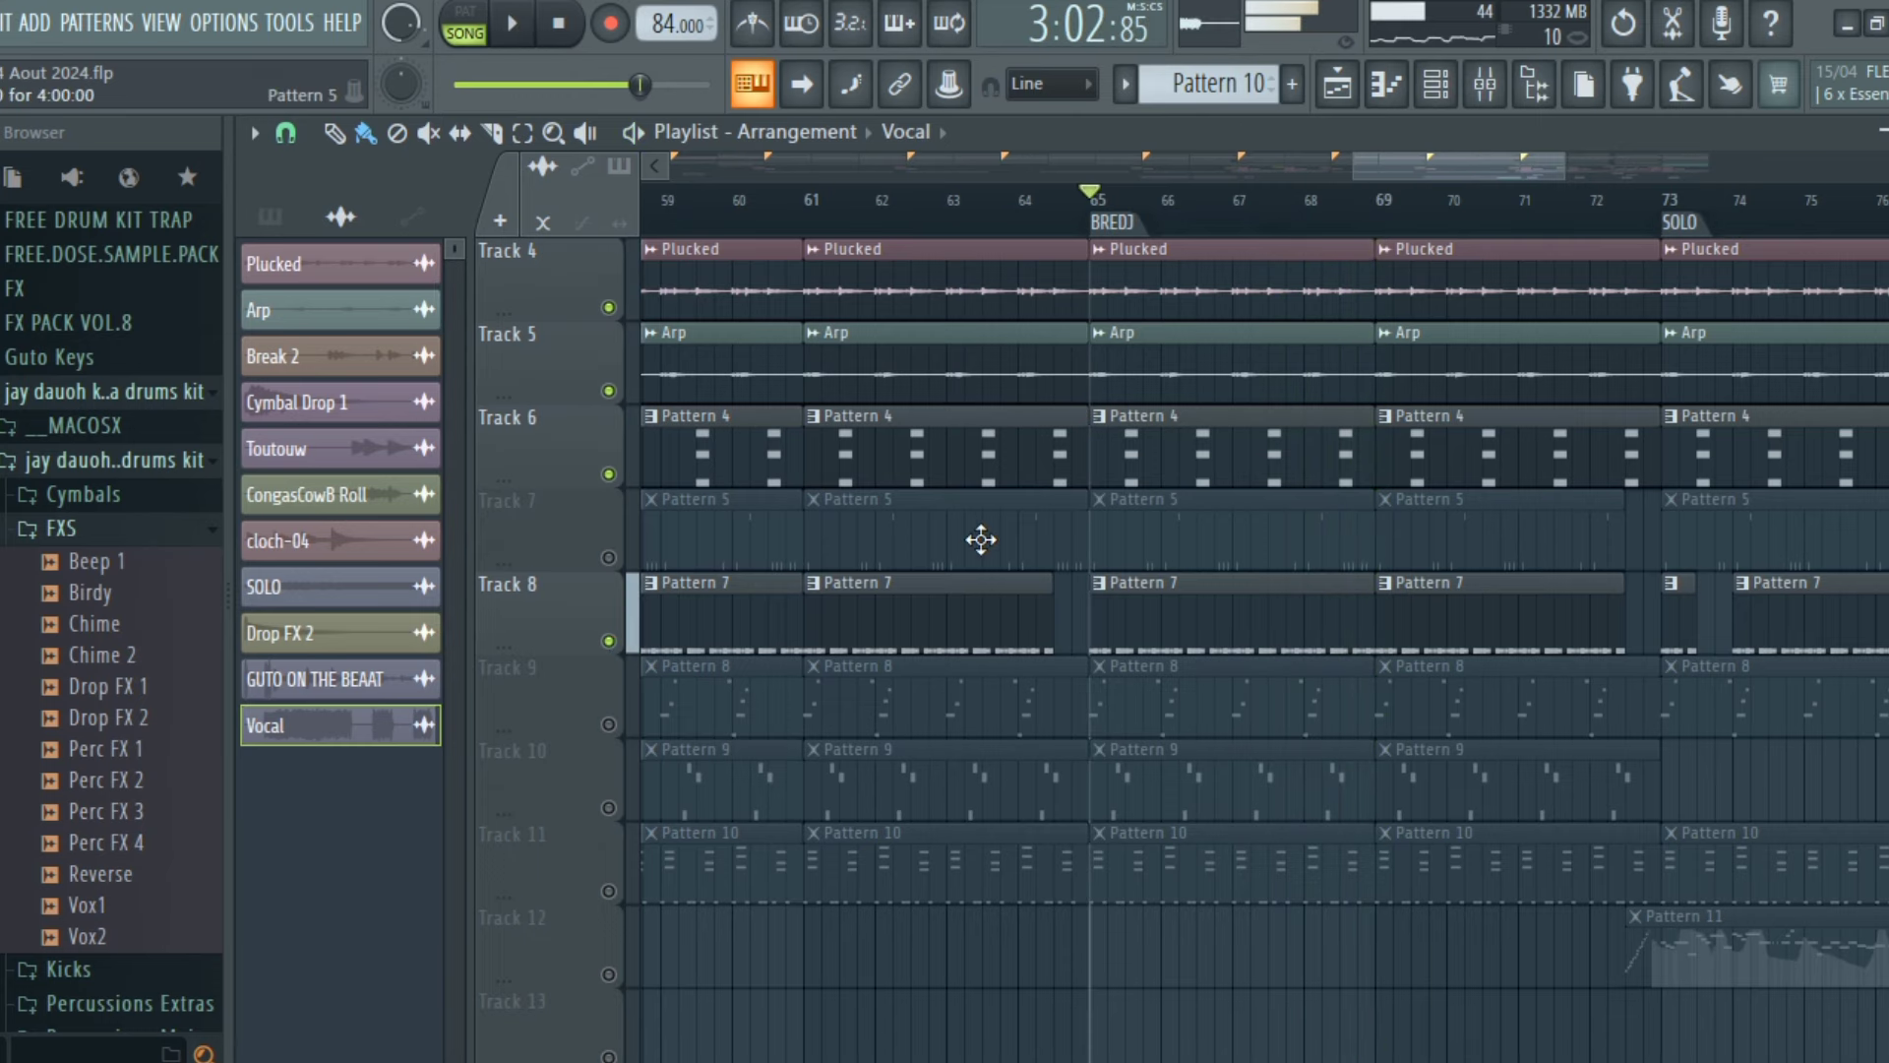
Unmute Track 3 with Pattern 3 and Track 1 with Pattern 1, playing the BREDJ section after each one
{"action": "scroll", "coordinate": [981, 539], "scroll_direction": "up", "scroll_amount": 3}
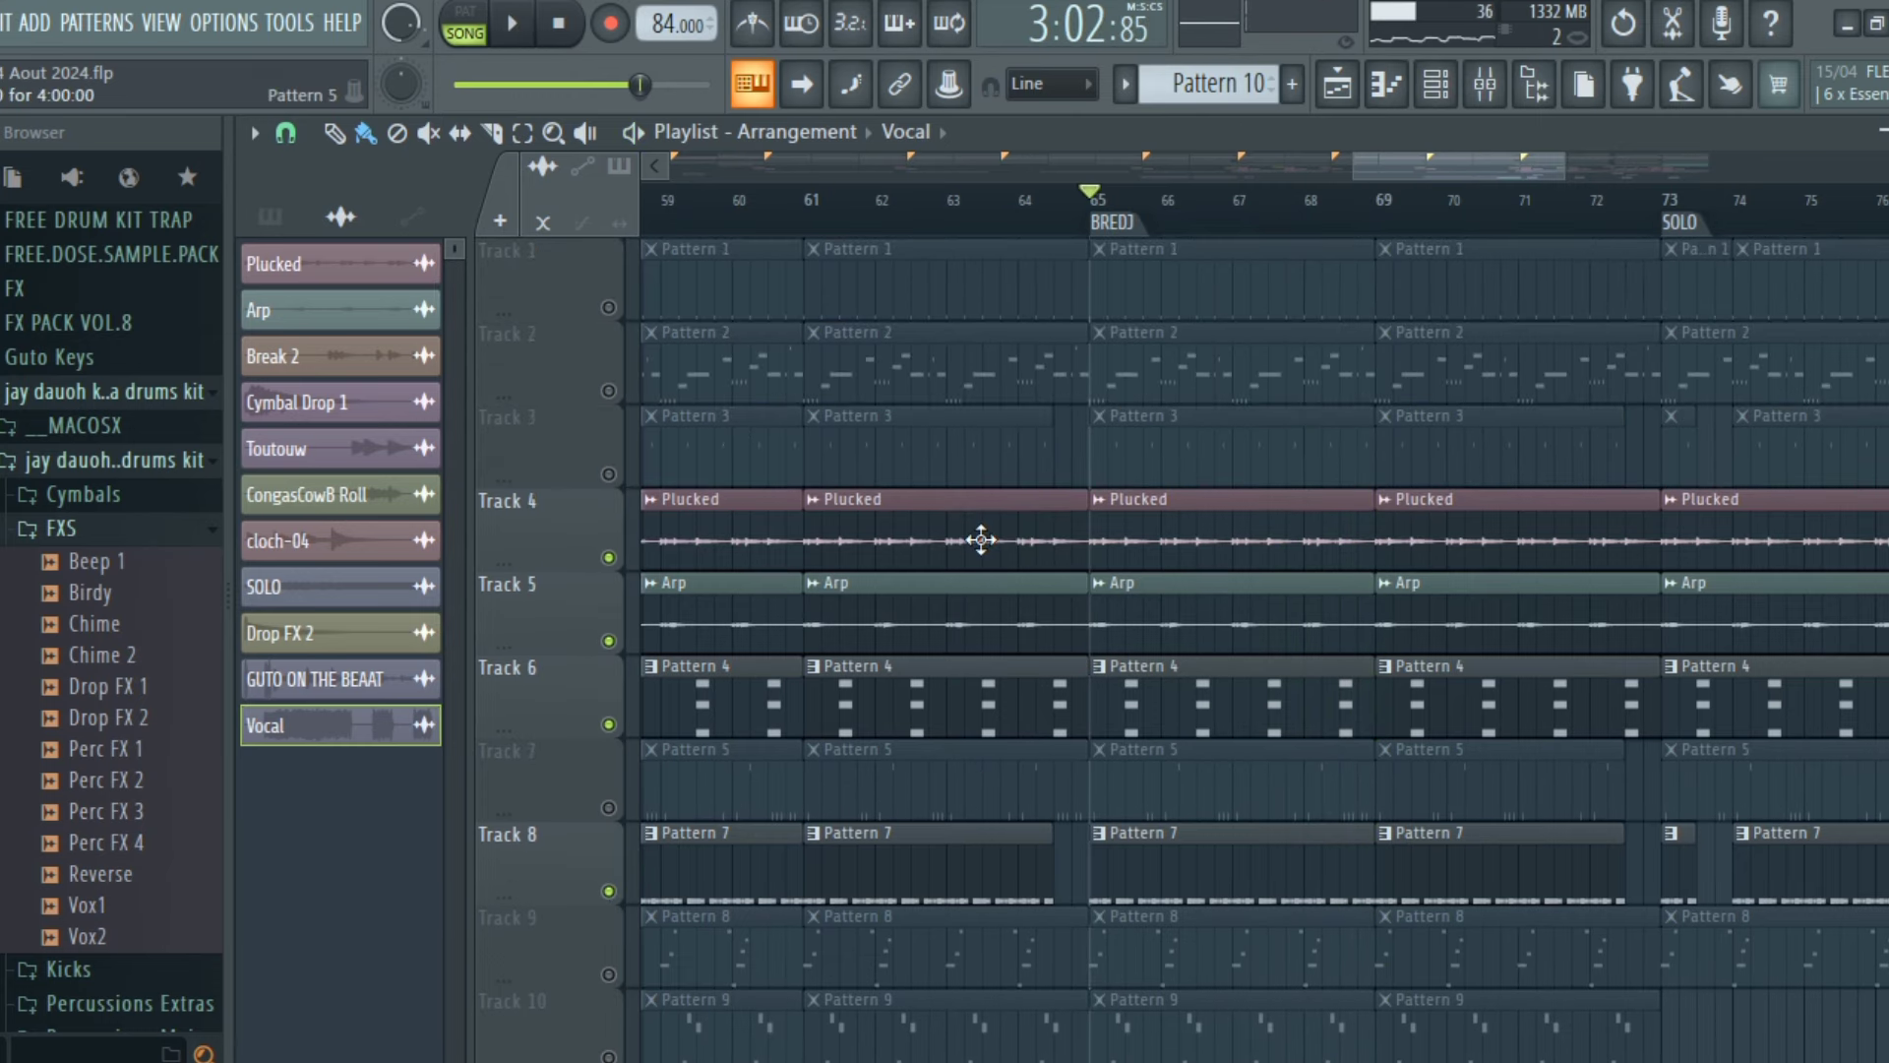
{"action": "left_click", "coordinate": [609, 475]}
{"action": "key", "text": "space"}
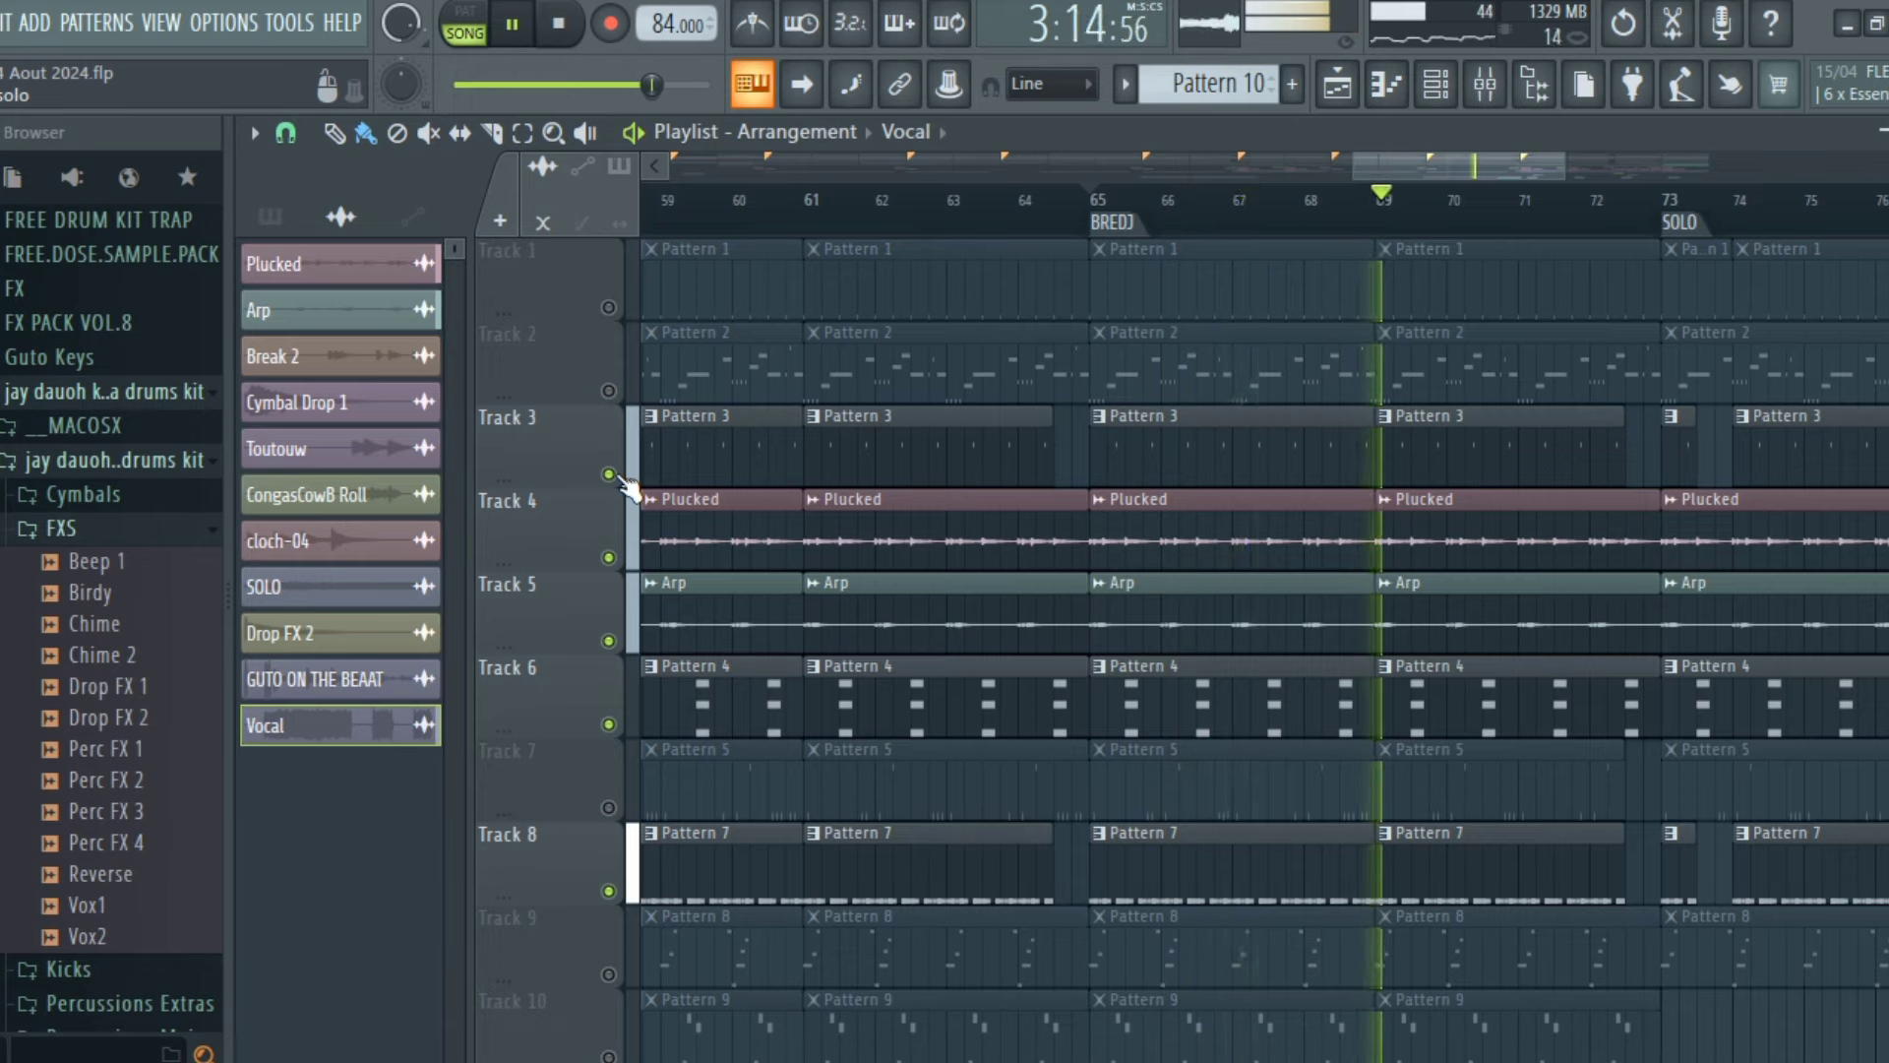
{"action": "key", "text": "space"}
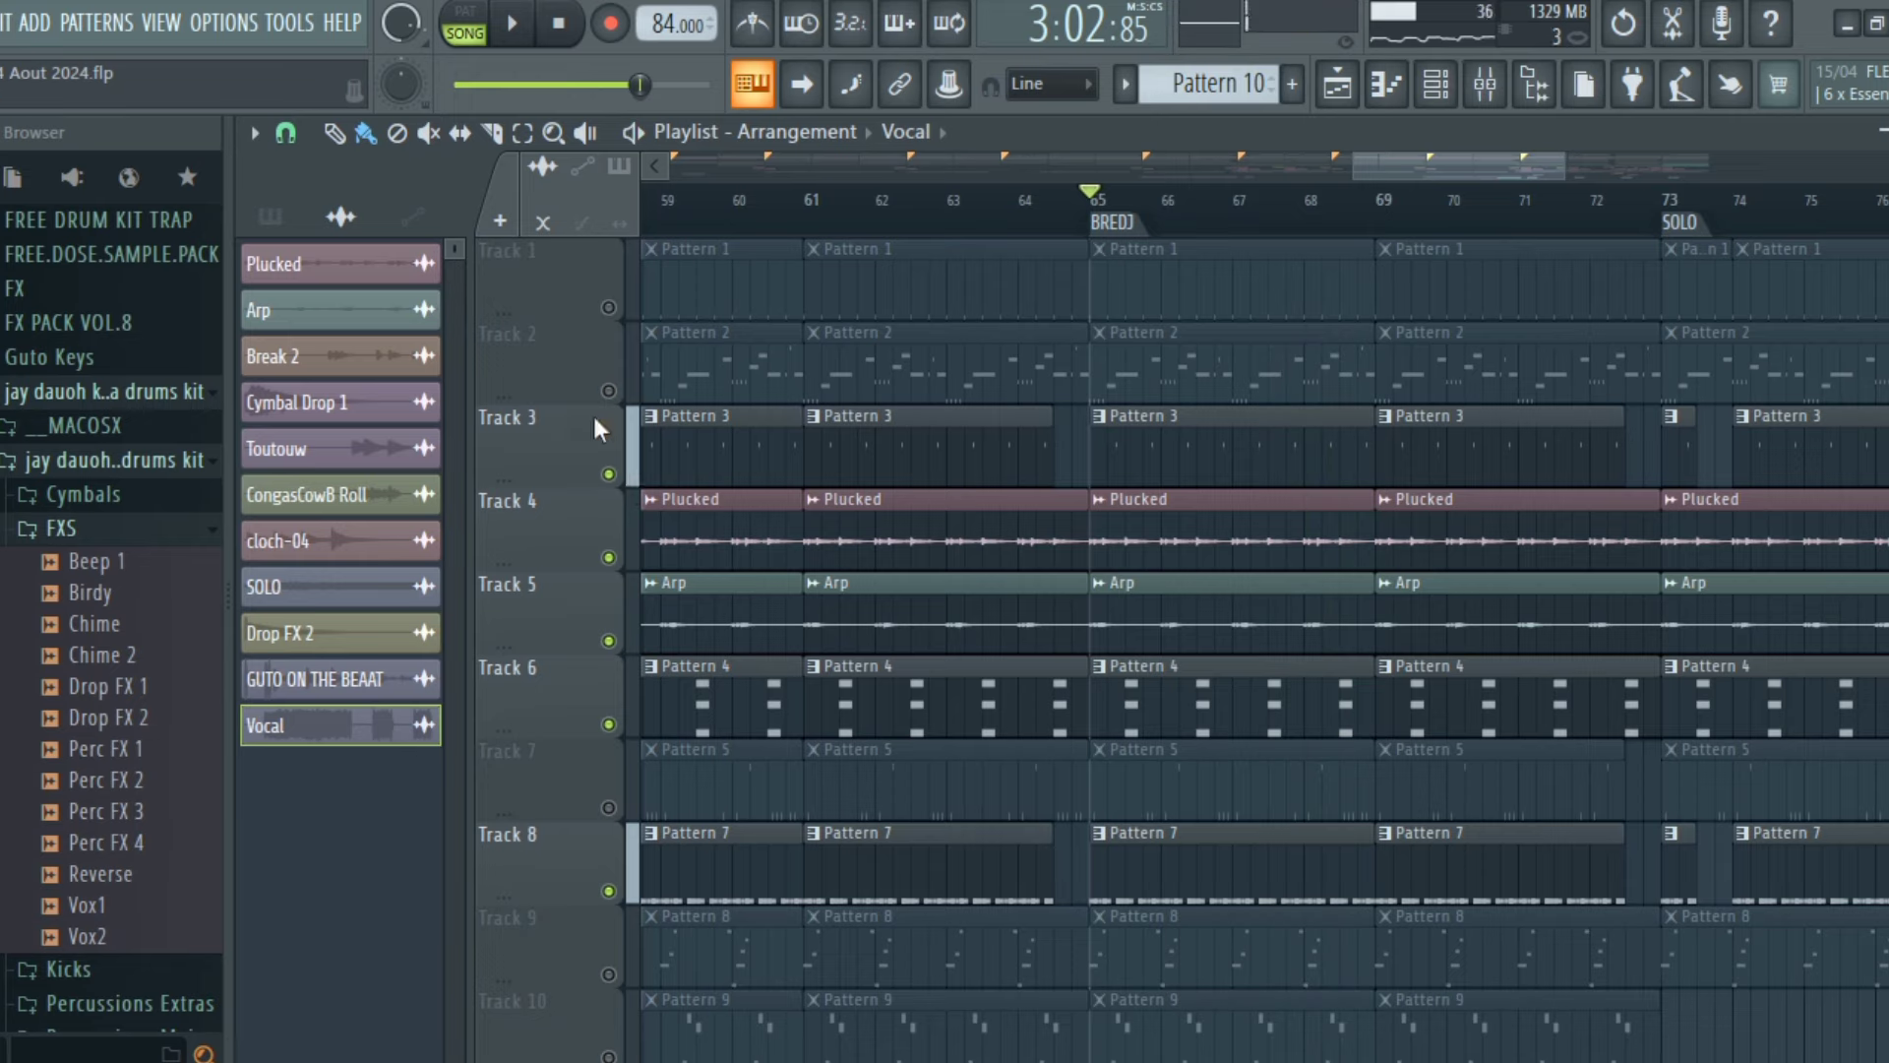
{"action": "left_click", "coordinate": [610, 308]}
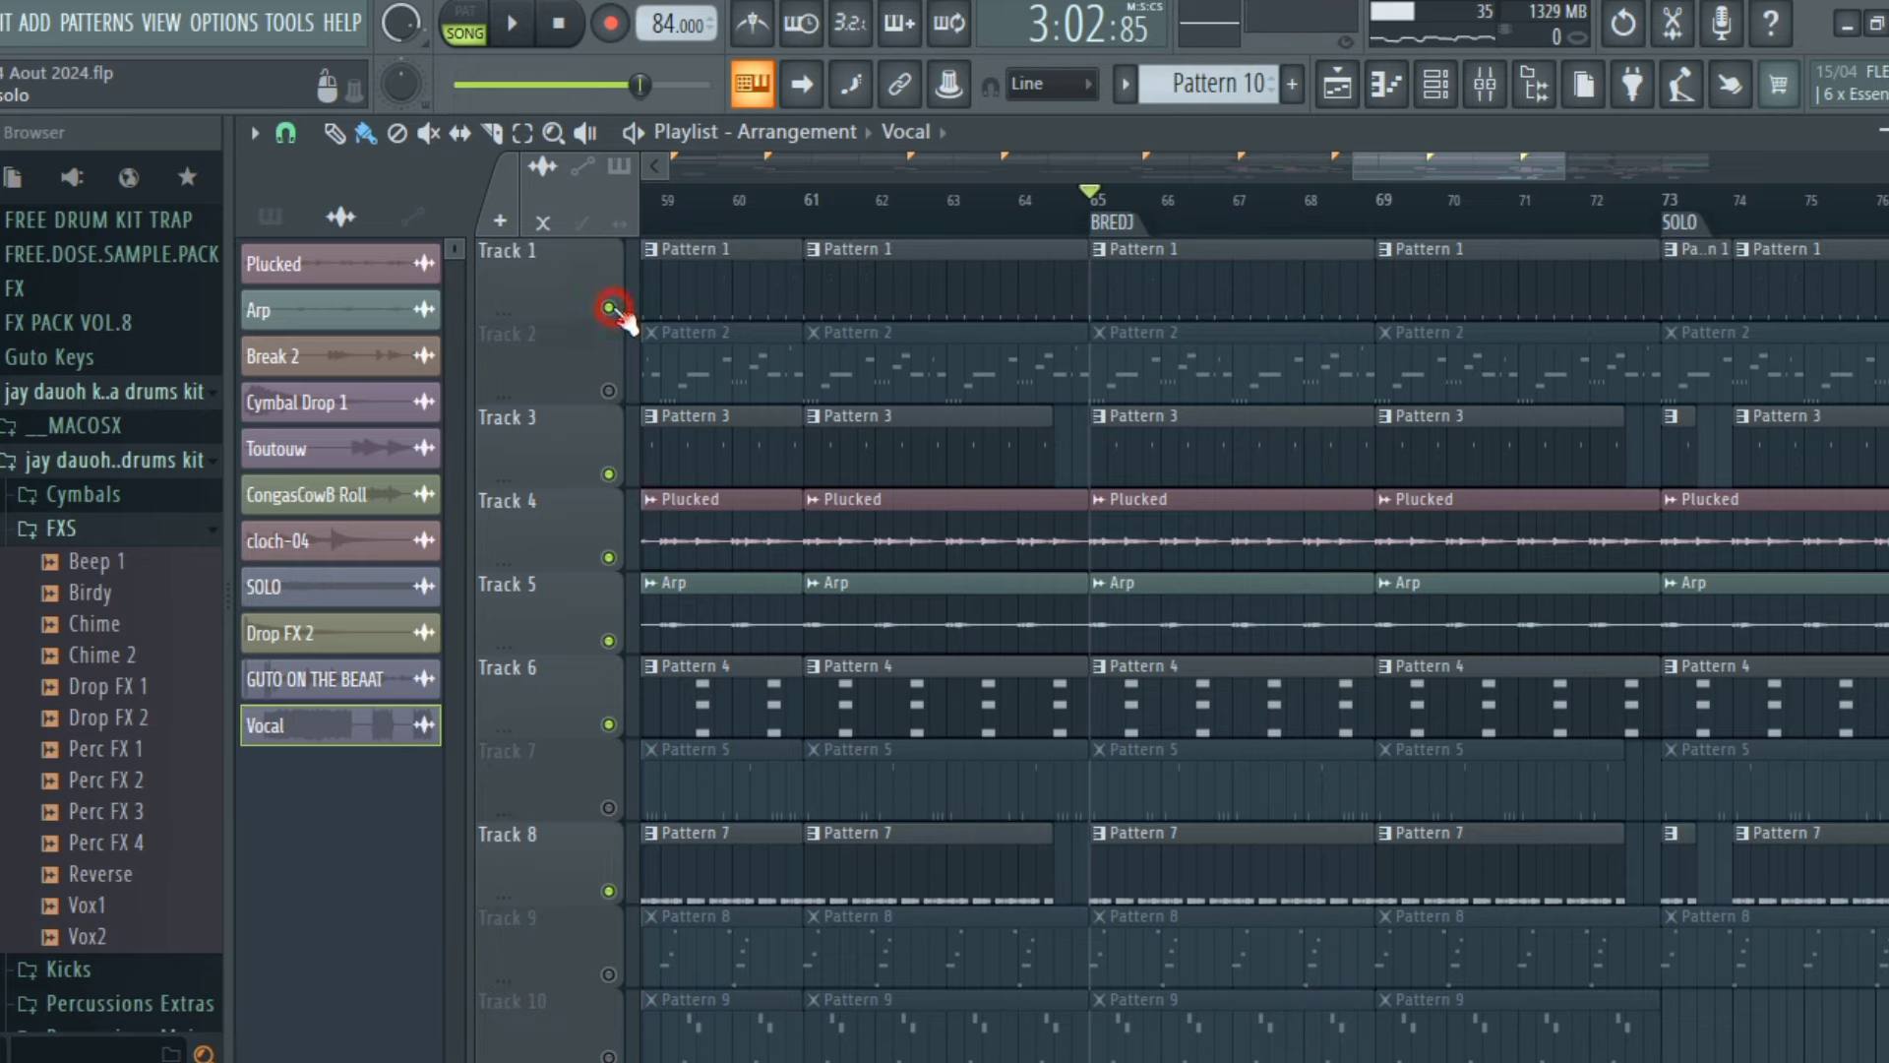
{"action": "key", "text": "space"}
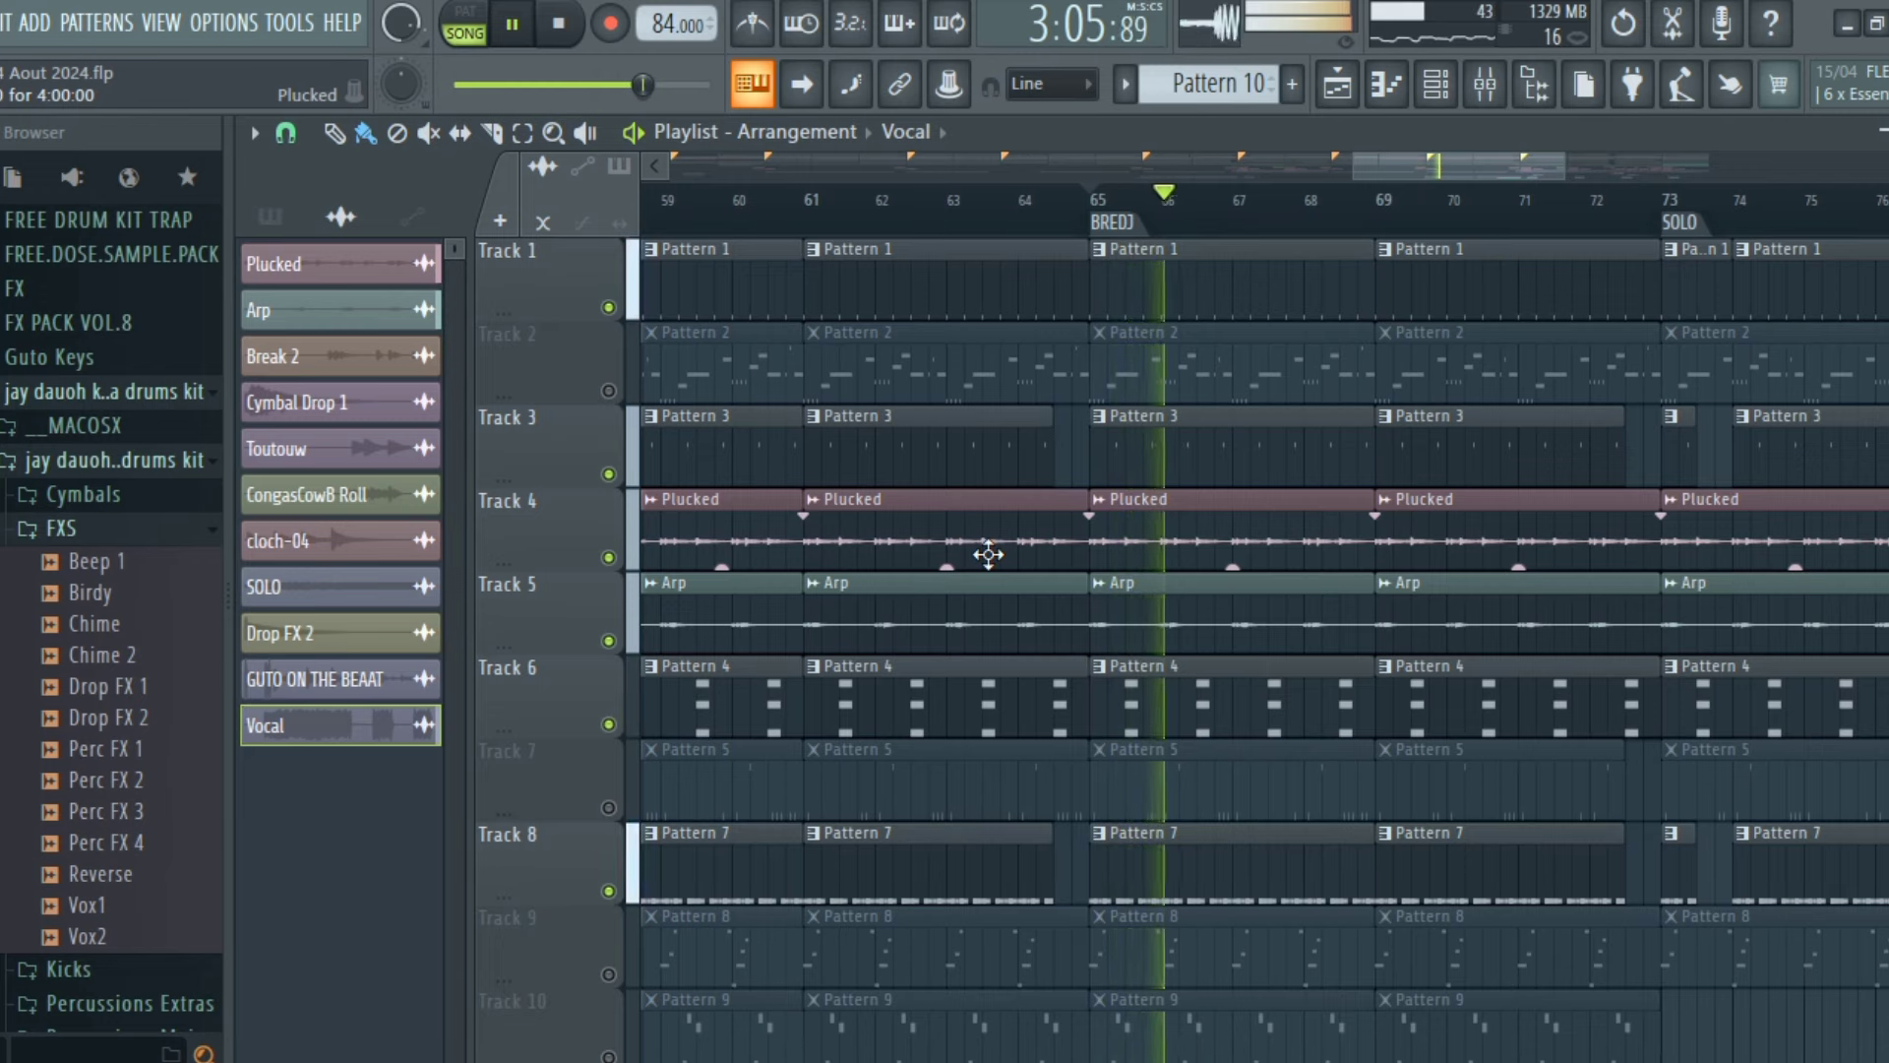
Raise the Vocal clip's channel volume to 39% during playback and close its settings
{"action": "scroll", "coordinate": [1121, 548], "scroll_direction": "down", "scroll_amount": 7}
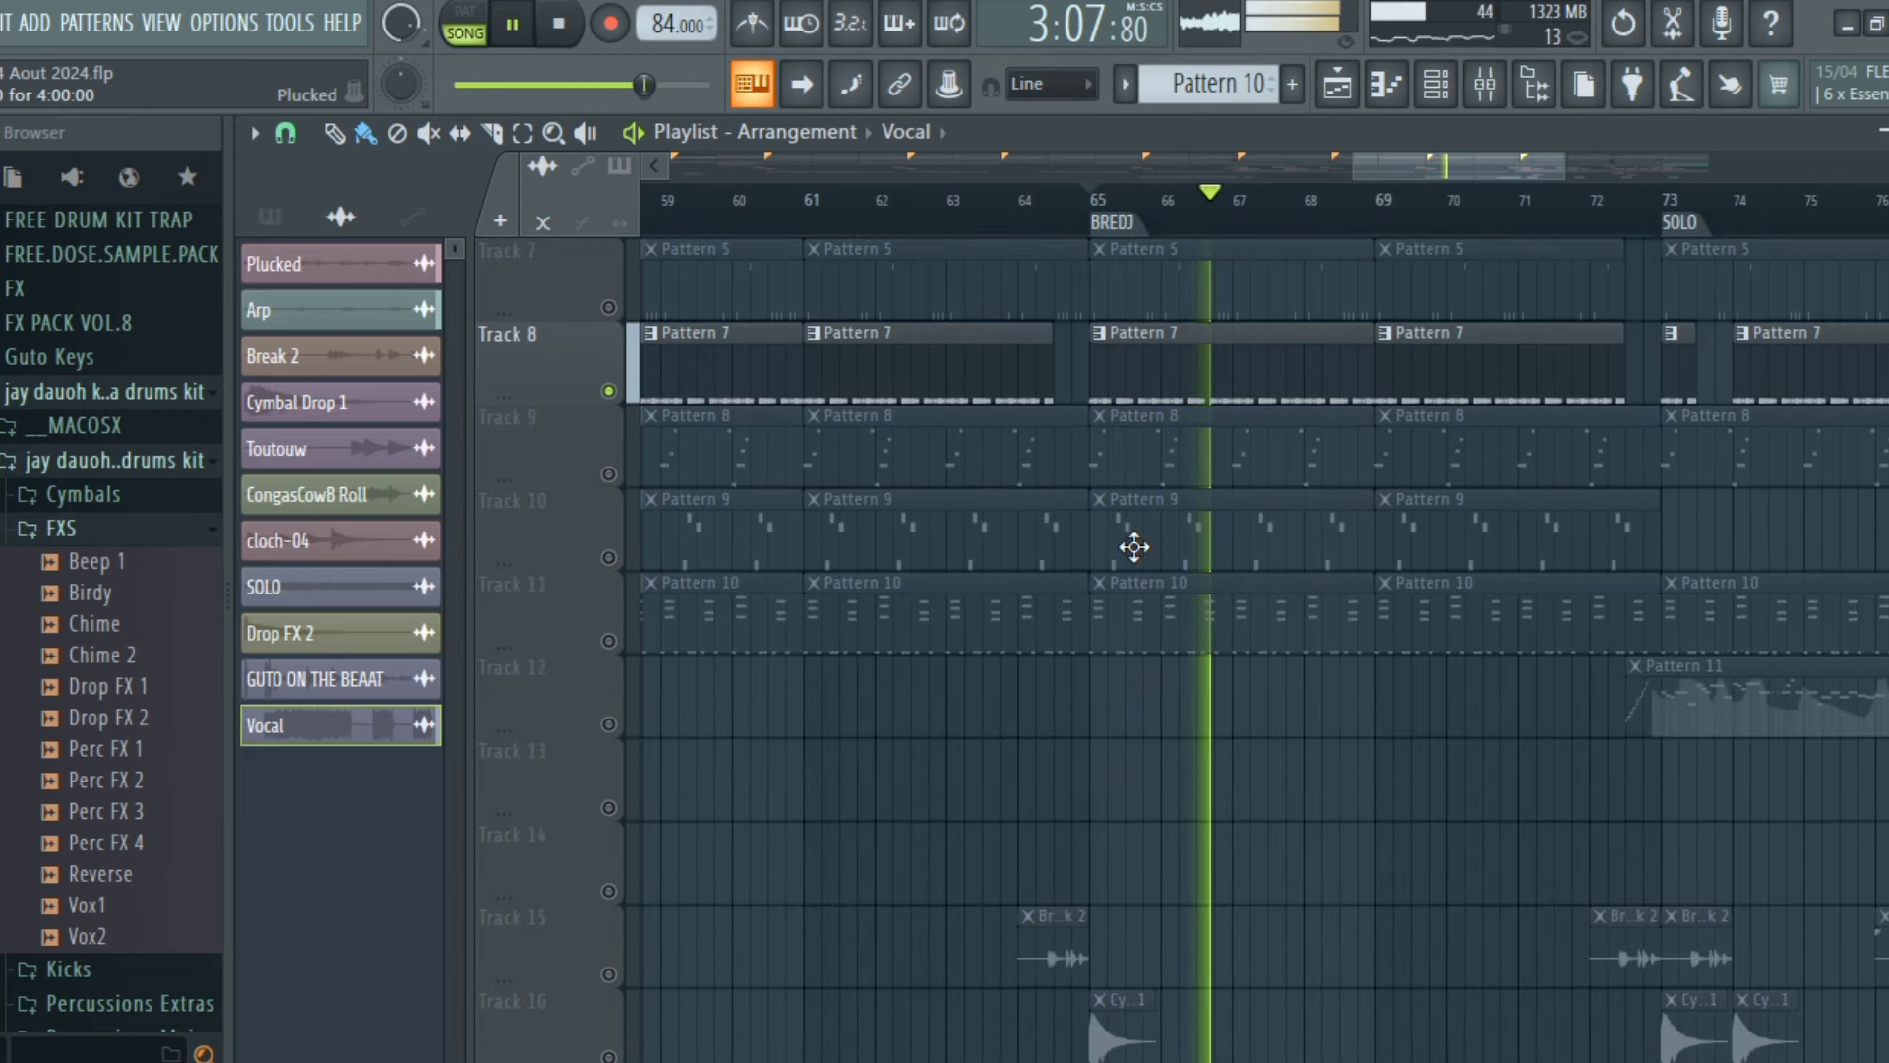
{"action": "scroll", "coordinate": [1134, 547], "scroll_direction": "down", "scroll_amount": 5}
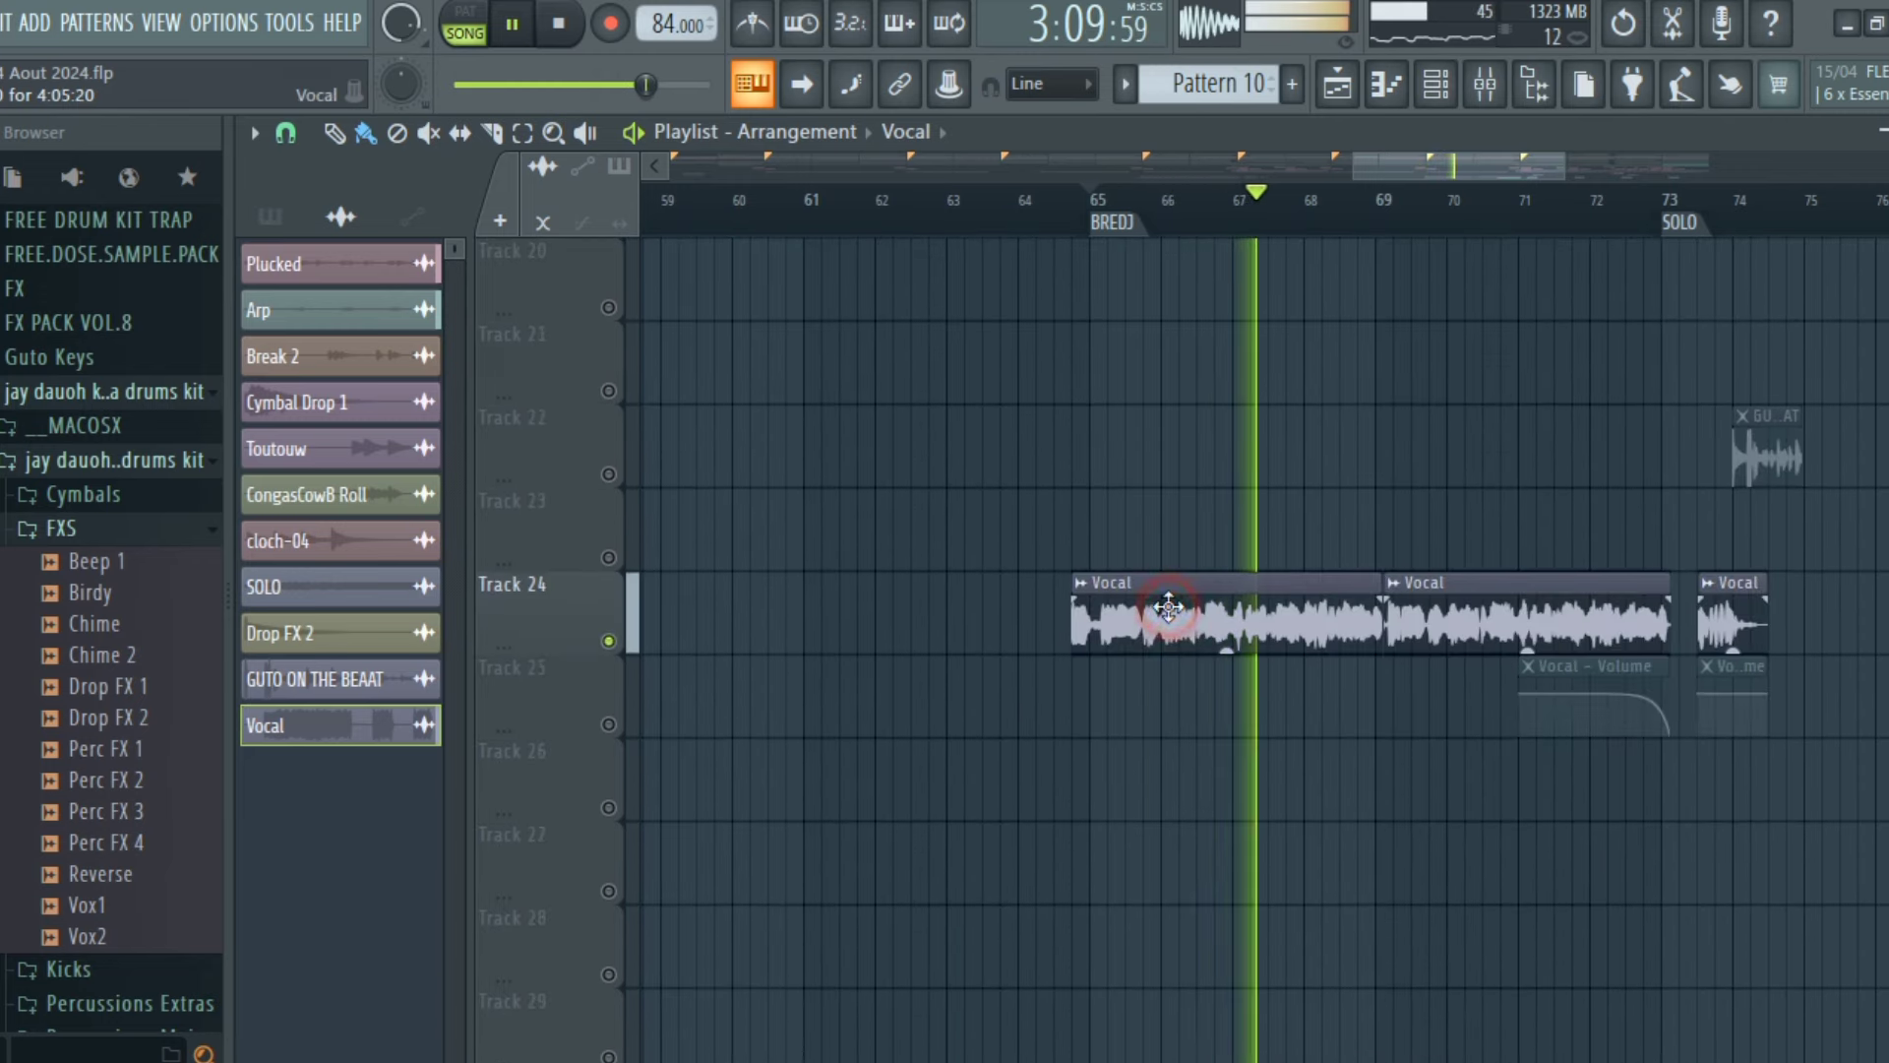
{"action": "double_click", "coordinate": [1100, 612]}
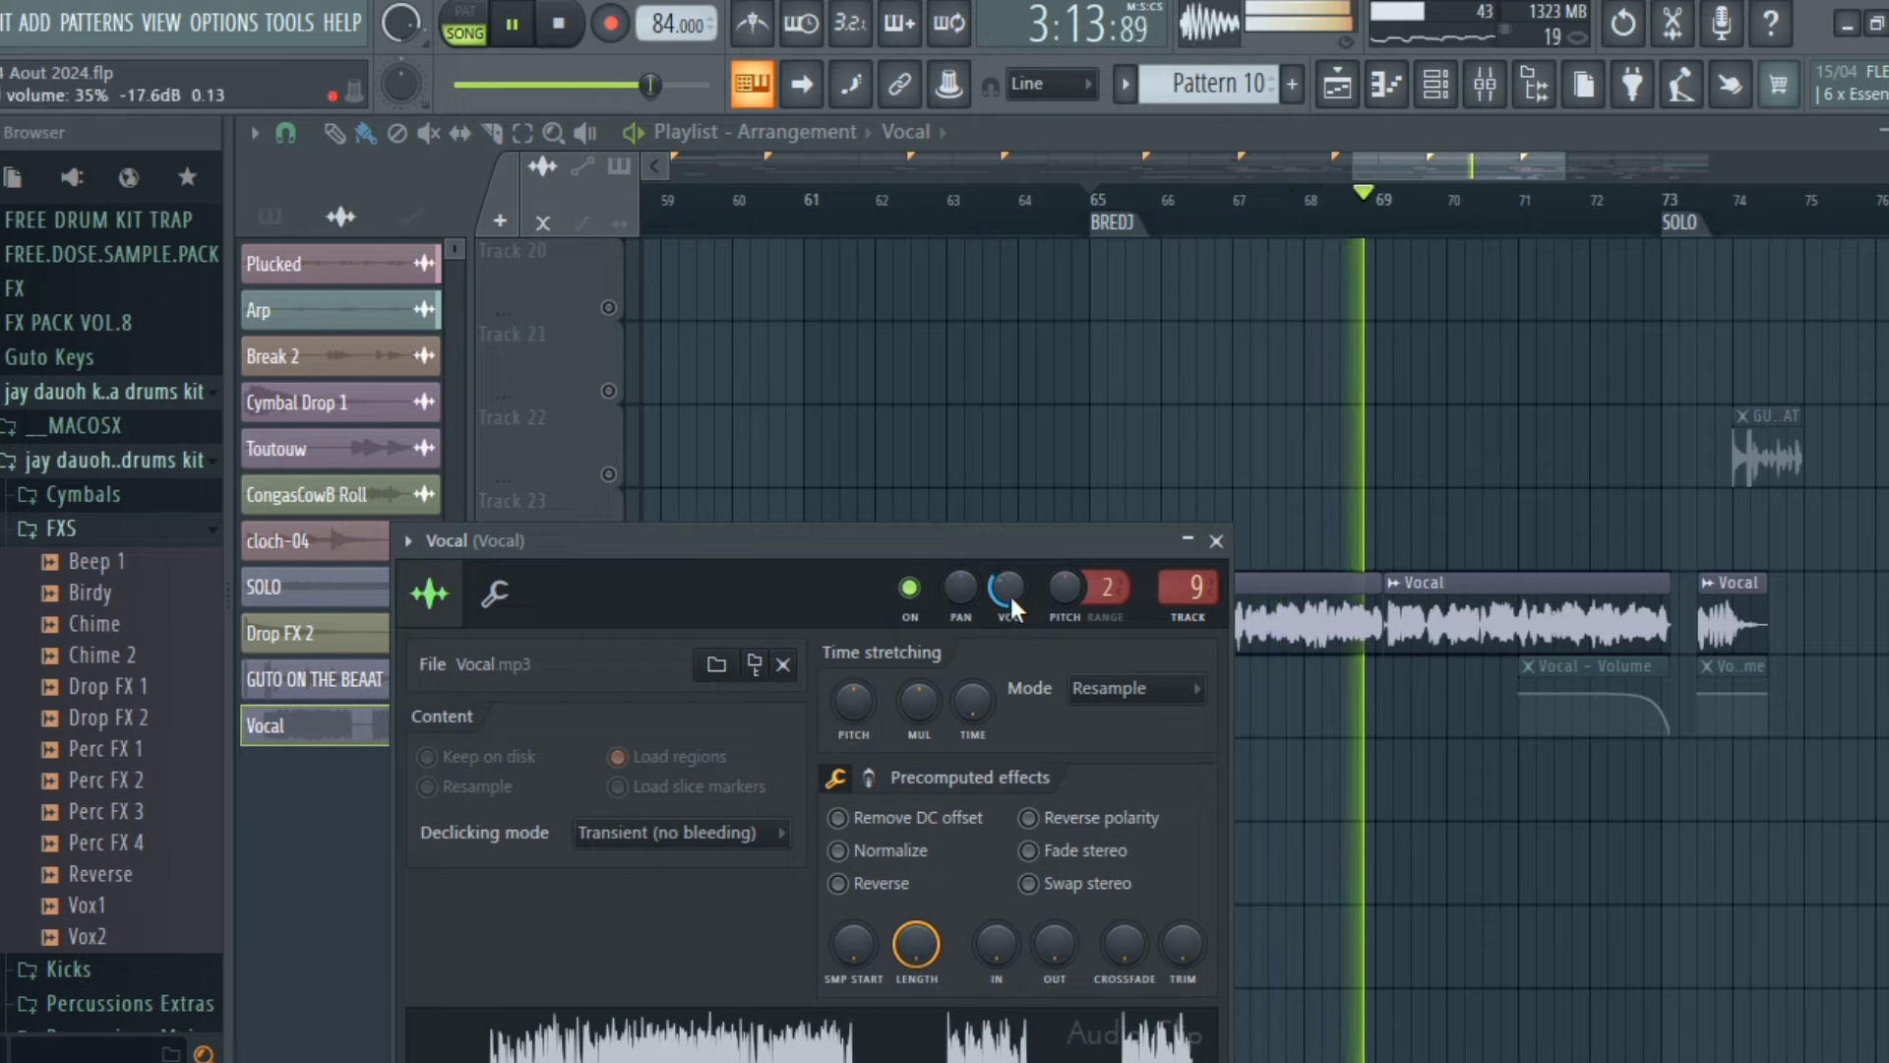
{"action": "left_click_drag", "start_coordinate": [1008, 596], "coordinate": [1009, 587]}
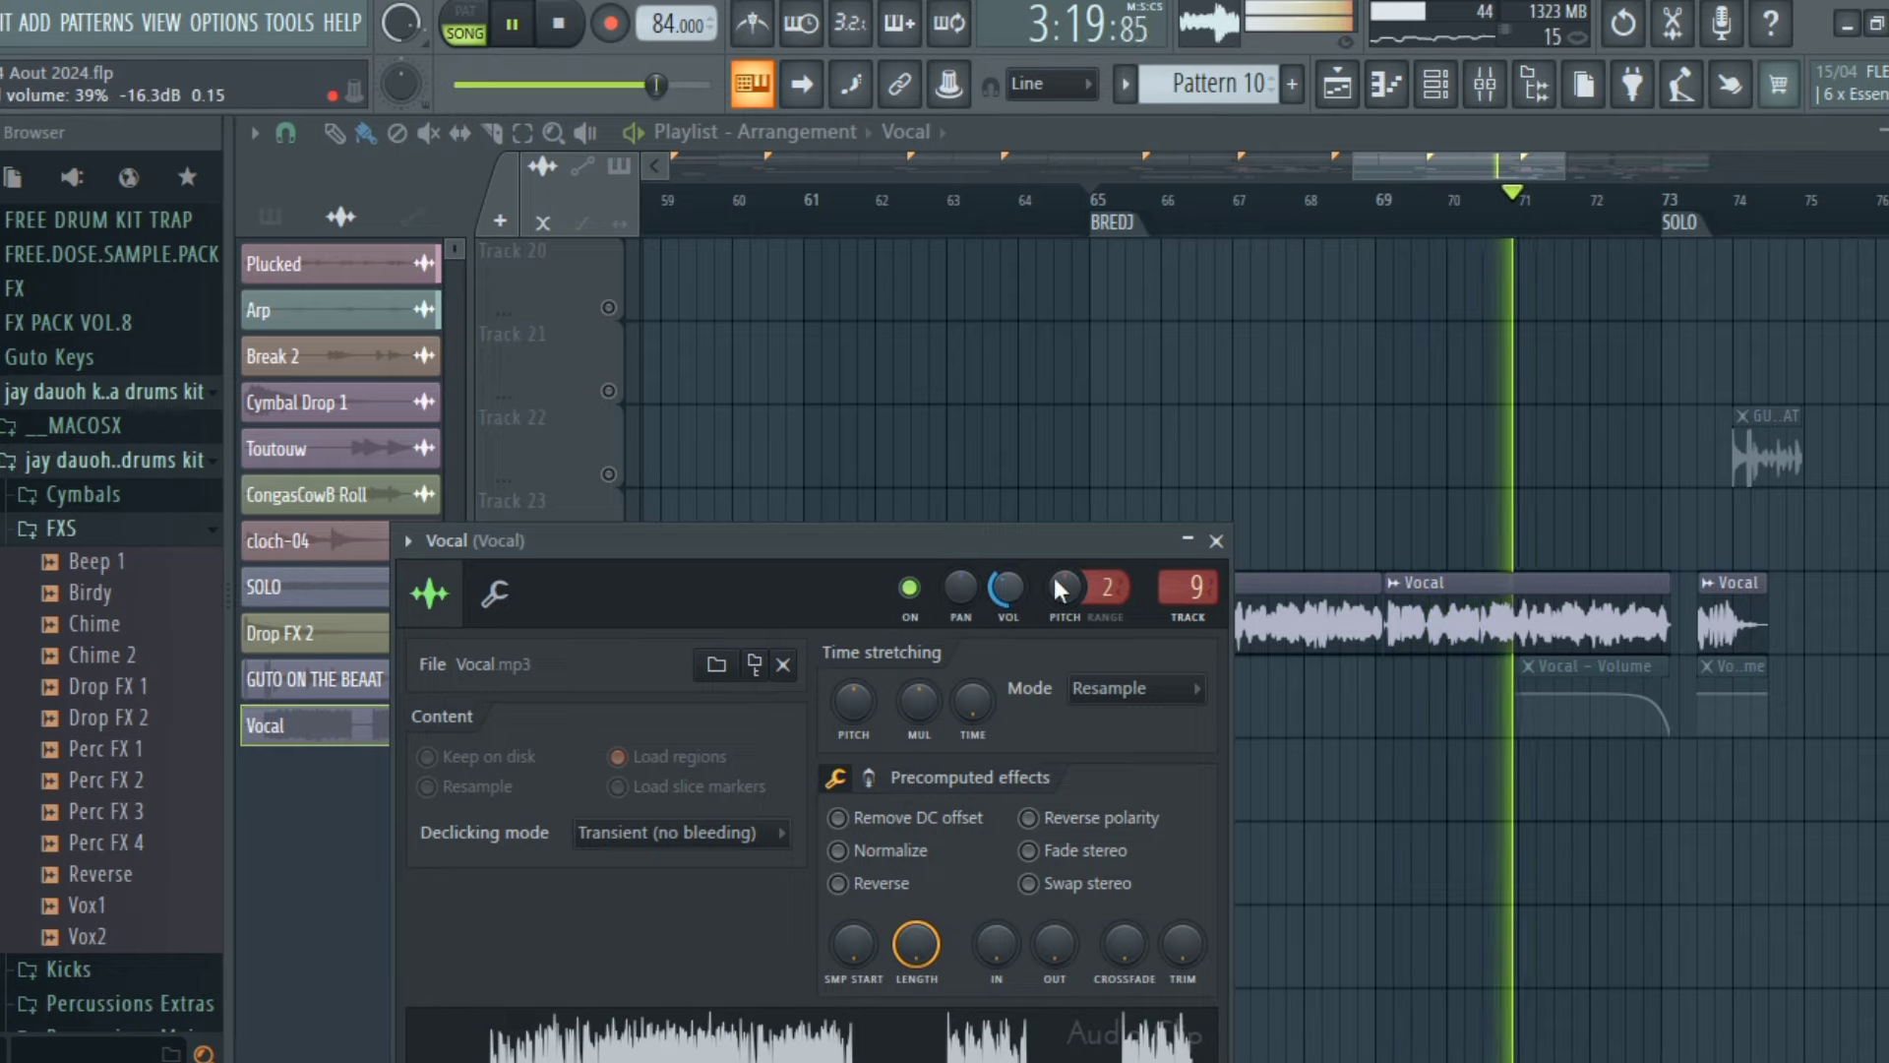
{"action": "left_click", "coordinate": [1216, 541]}
{"action": "key", "text": "space"}
Unmute Track 7 with Pattern 5 and listen to it with the other active tracks in the BREDJ section
{"action": "scroll", "coordinate": [1277, 478], "scroll_direction": "up", "scroll_amount": 5}
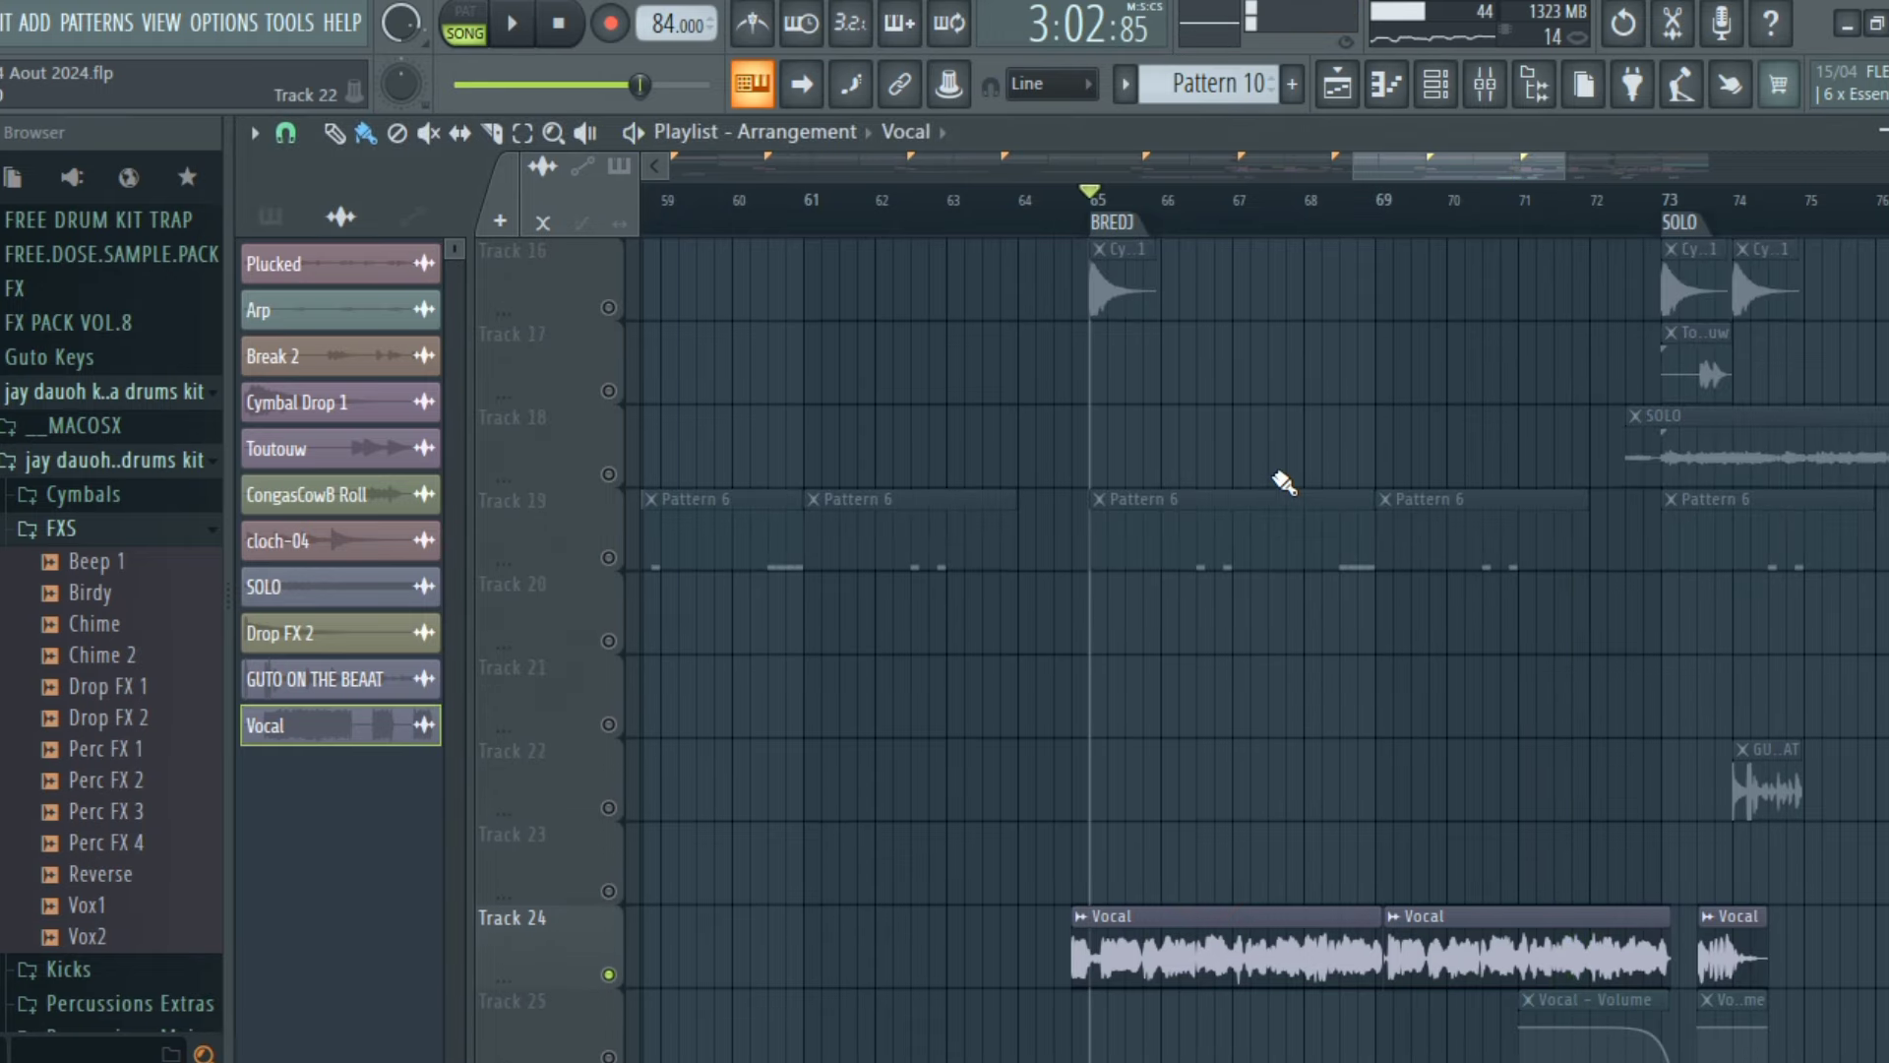
{"action": "scroll", "coordinate": [1282, 480], "scroll_direction": "up", "scroll_amount": 4}
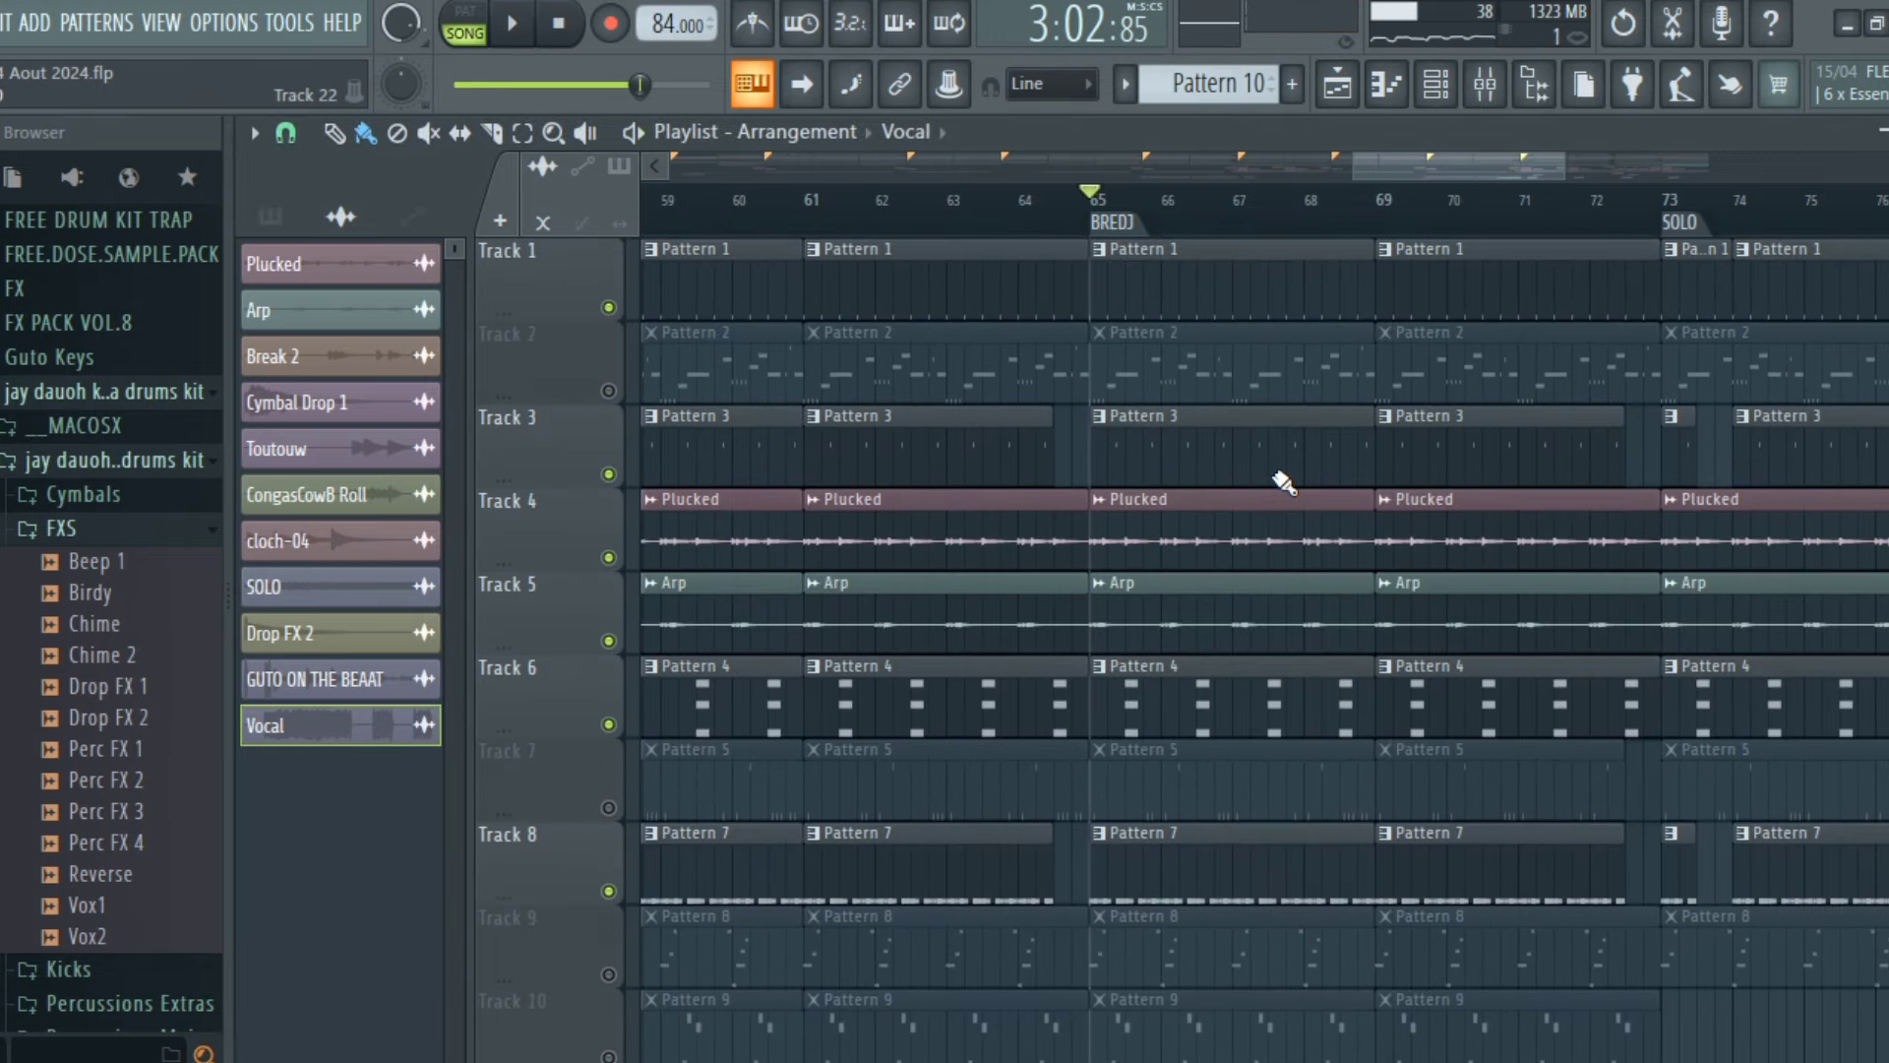
{"action": "scroll", "coordinate": [888, 631], "scroll_direction": "down", "scroll_amount": 1}
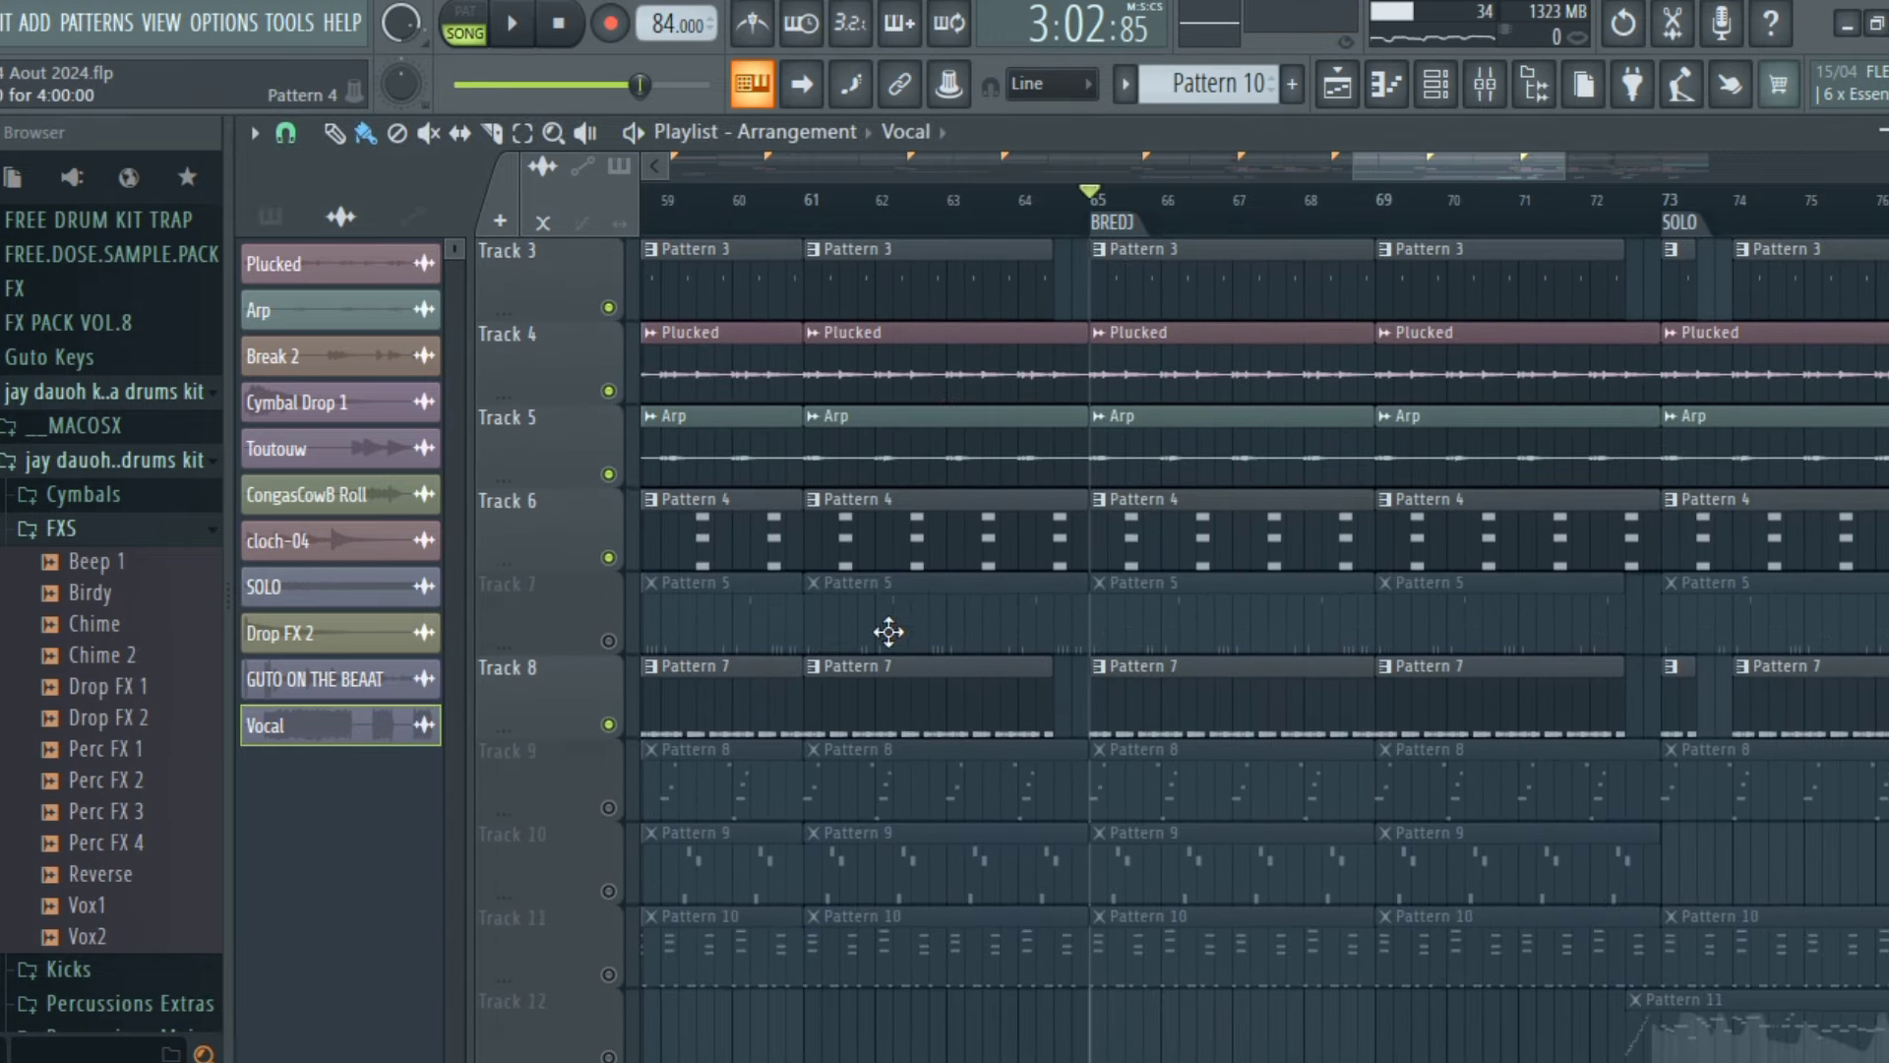
{"action": "left_click", "coordinate": [609, 640]}
{"action": "key", "text": "space"}
{"action": "scroll", "coordinate": [1210, 607], "scroll_direction": "down", "scroll_amount": 1}
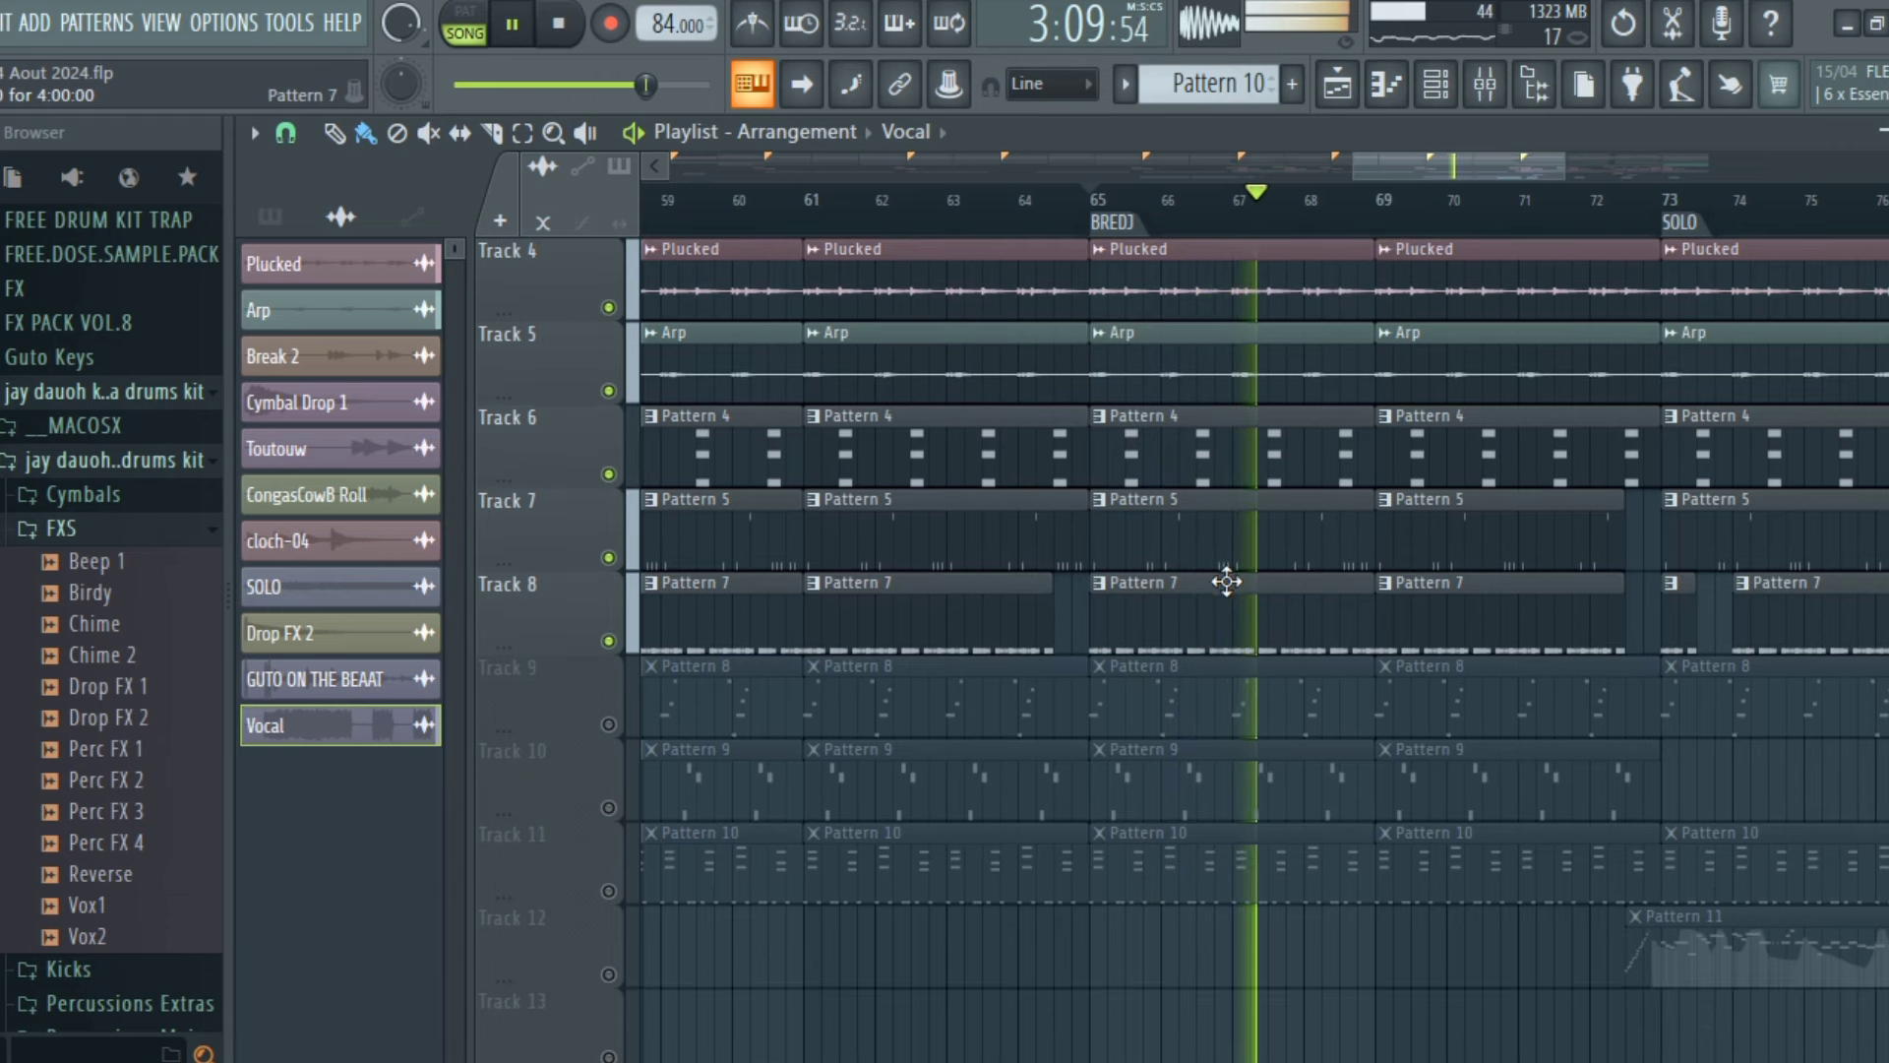
{"action": "scroll", "coordinate": [1225, 576], "scroll_direction": "down", "scroll_amount": 1}
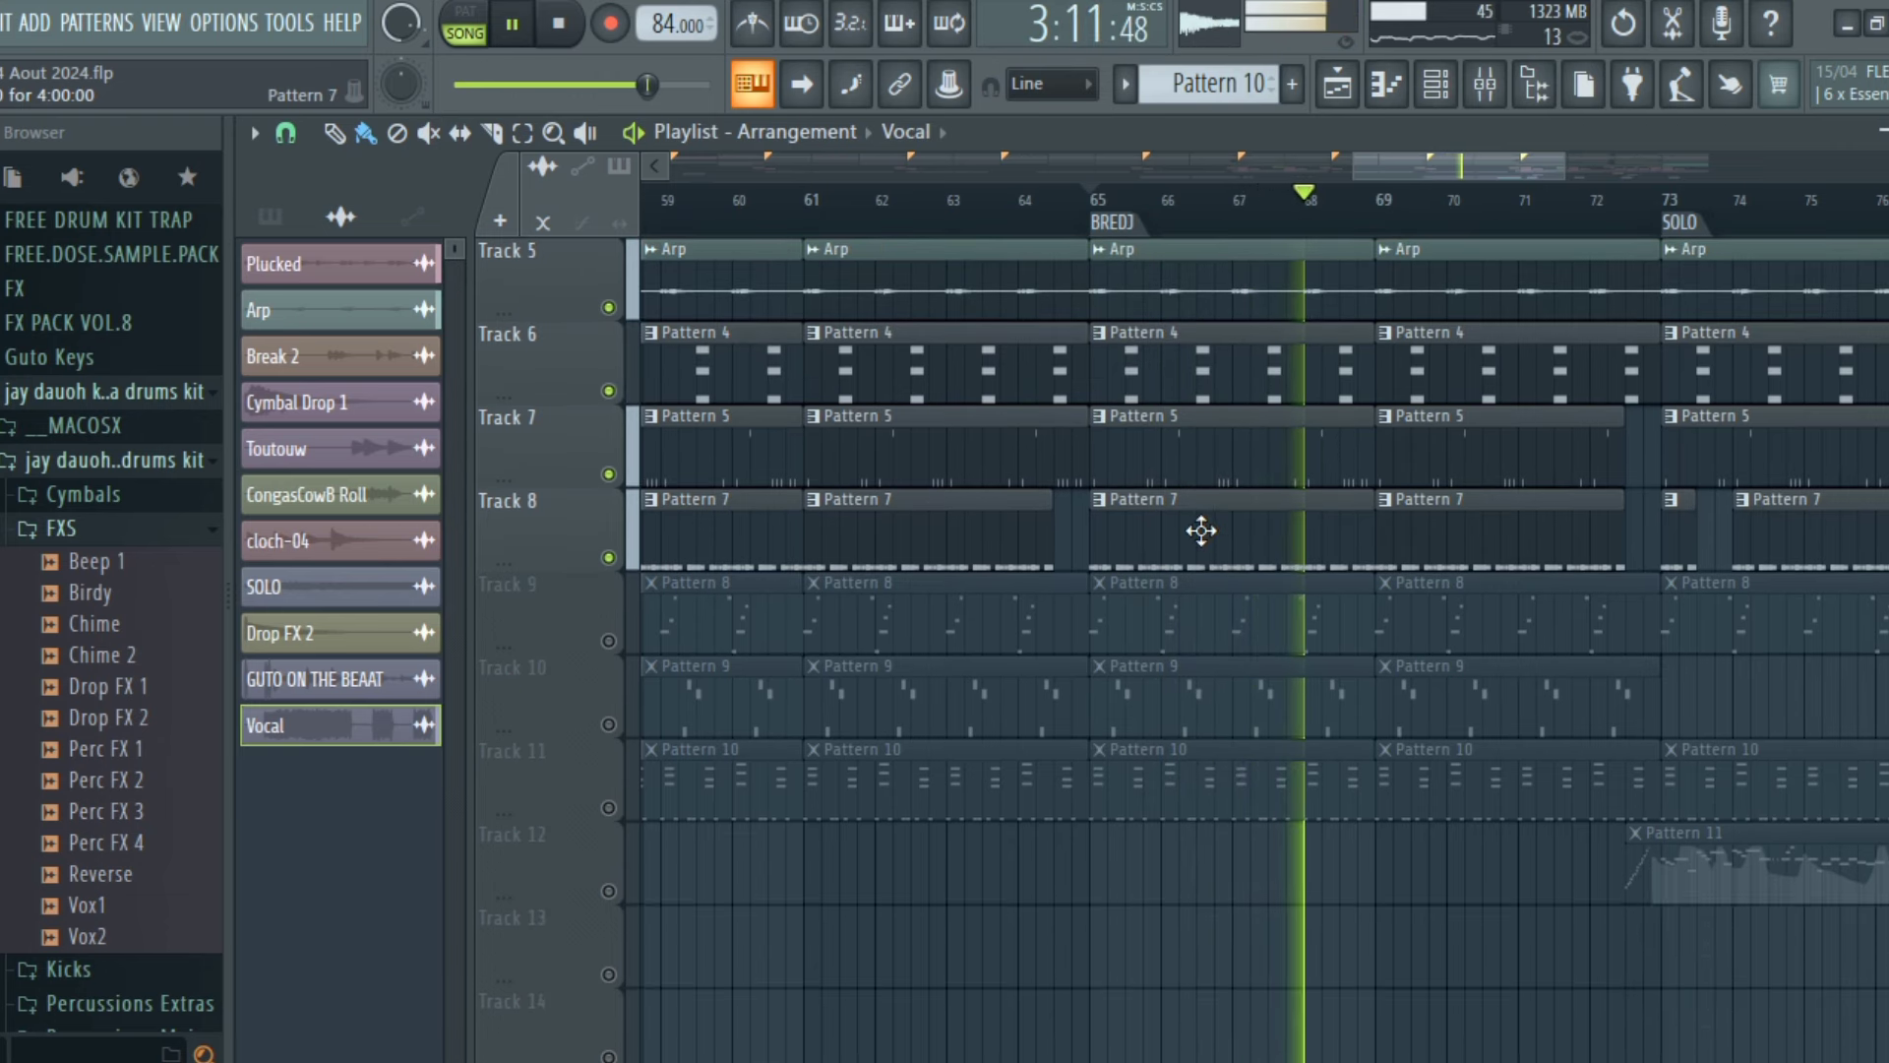
{"action": "scroll", "coordinate": [1202, 532], "scroll_direction": "up", "scroll_amount": 4}
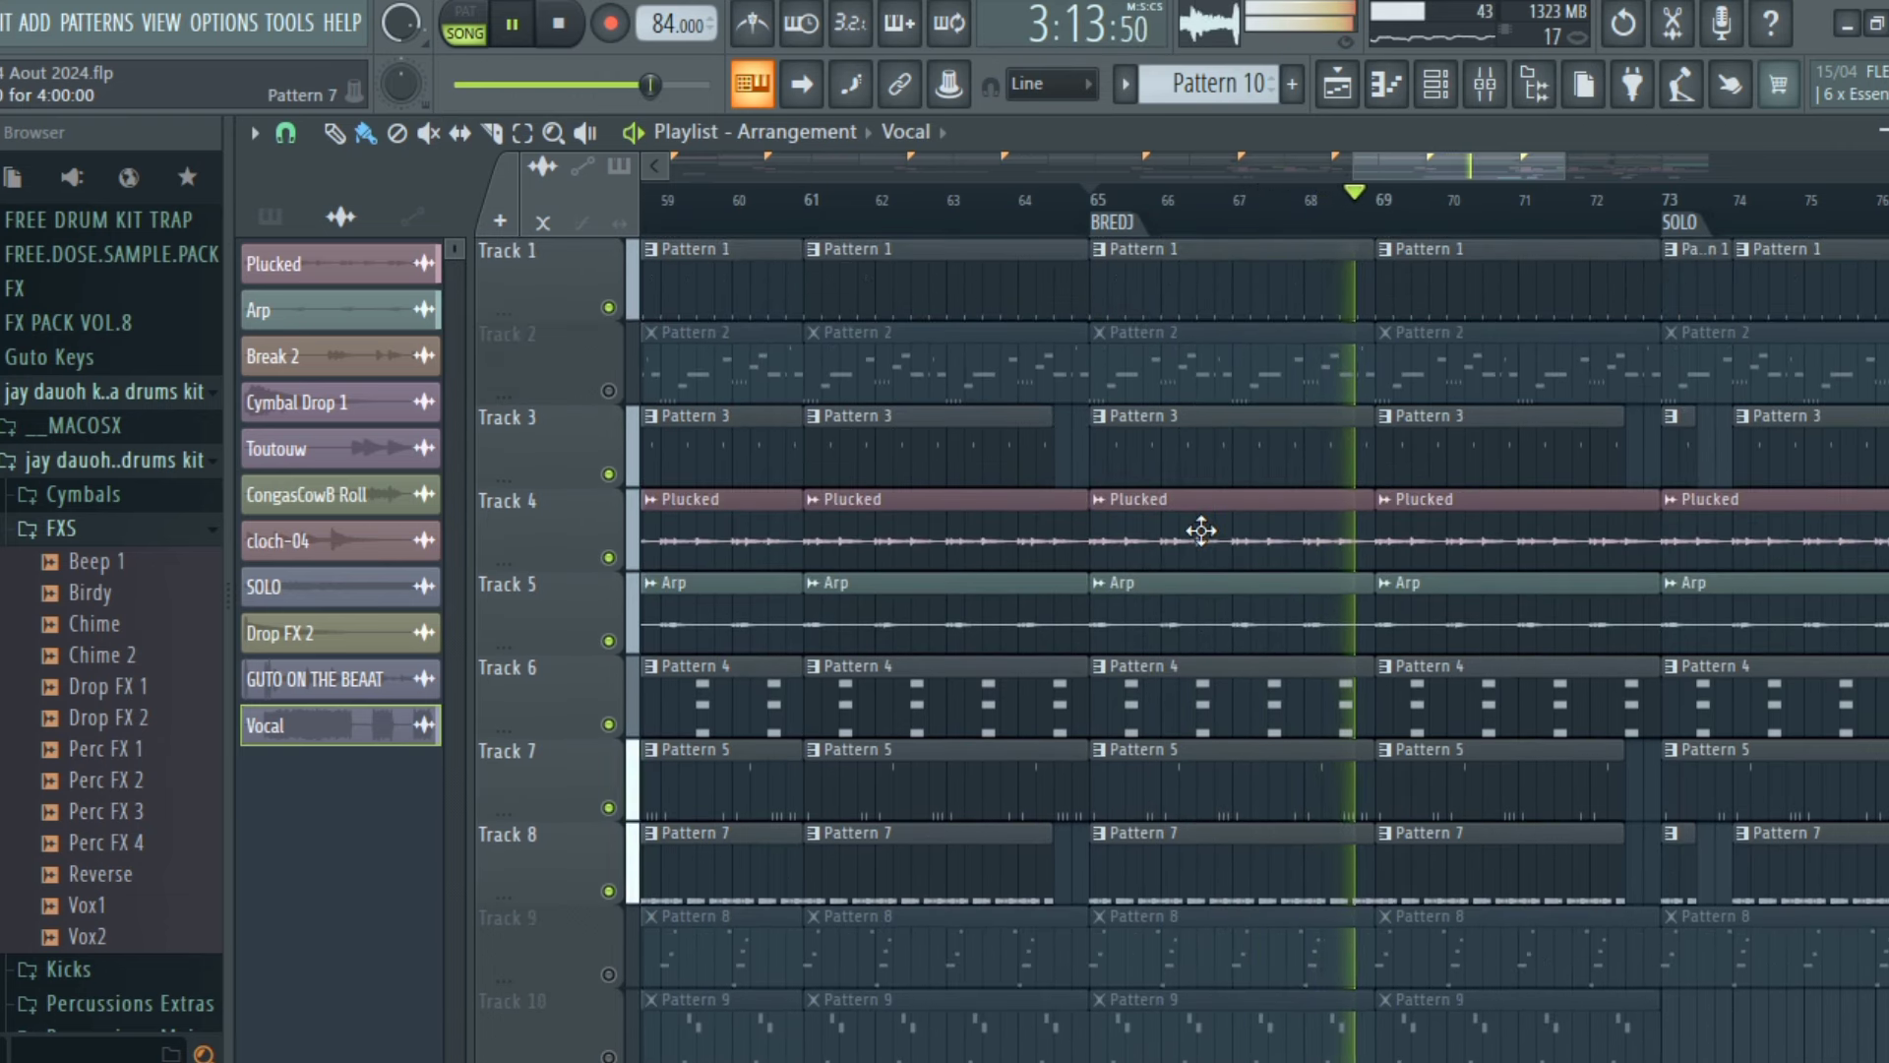
{"action": "scroll", "coordinate": [1202, 532], "scroll_direction": "down", "scroll_amount": 4}
{"action": "key", "text": "space"}
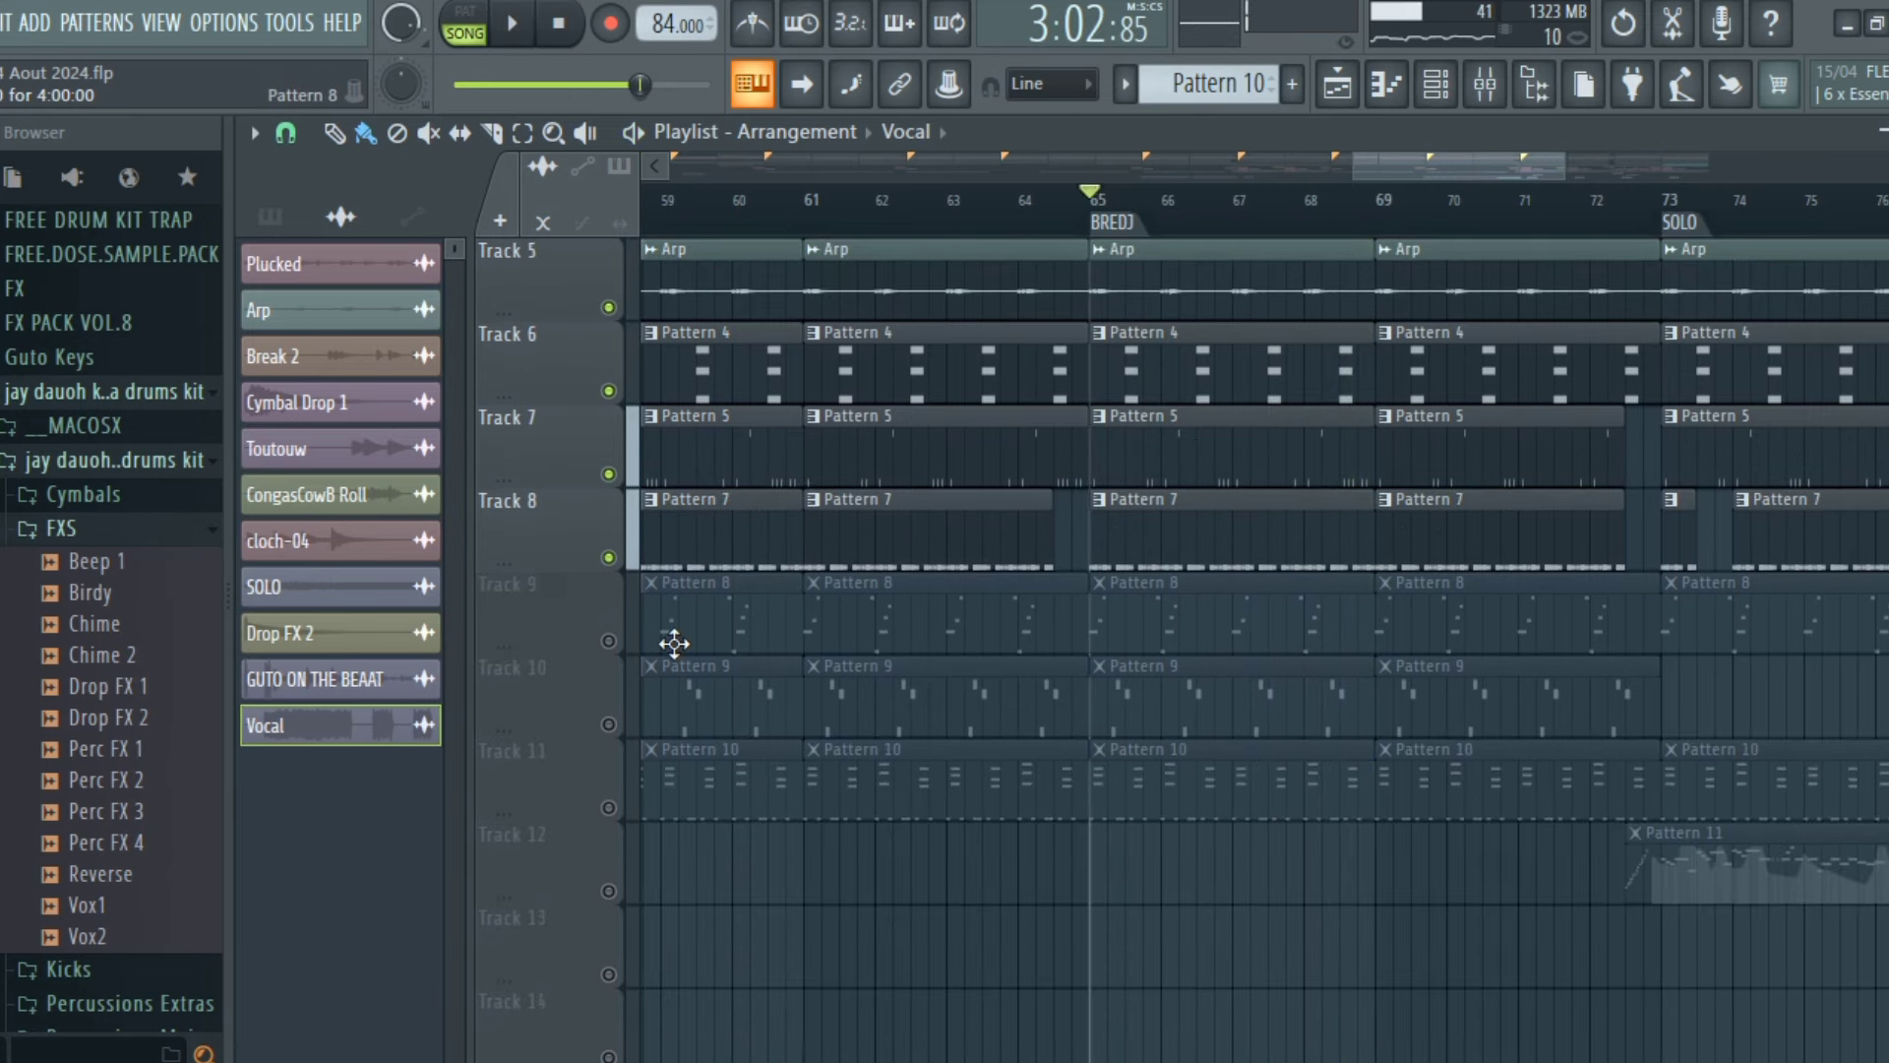
Unmute Track 9 with Pattern 8, audition it in the BREDJ section, and unmute Track 10 with Pattern 9
{"action": "left_click", "coordinate": [609, 641]}
{"action": "key", "text": "space"}
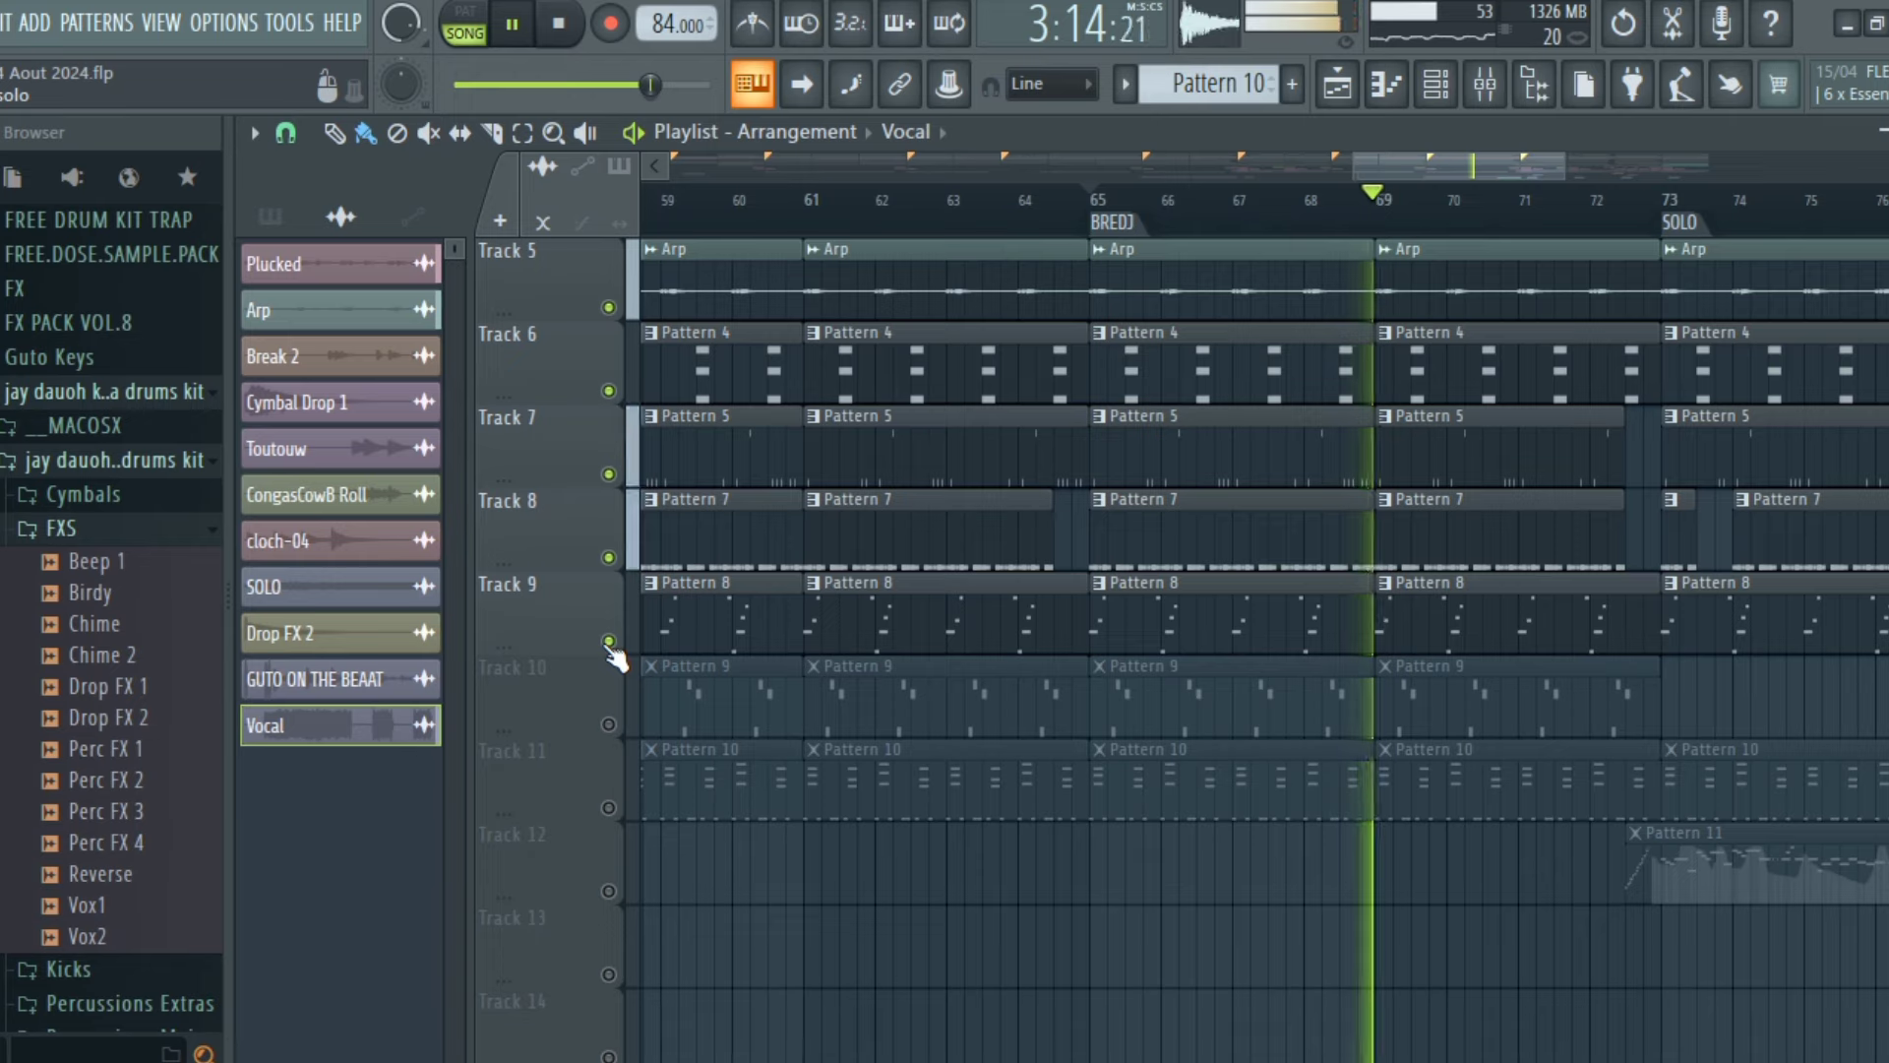
{"action": "key", "text": "space"}
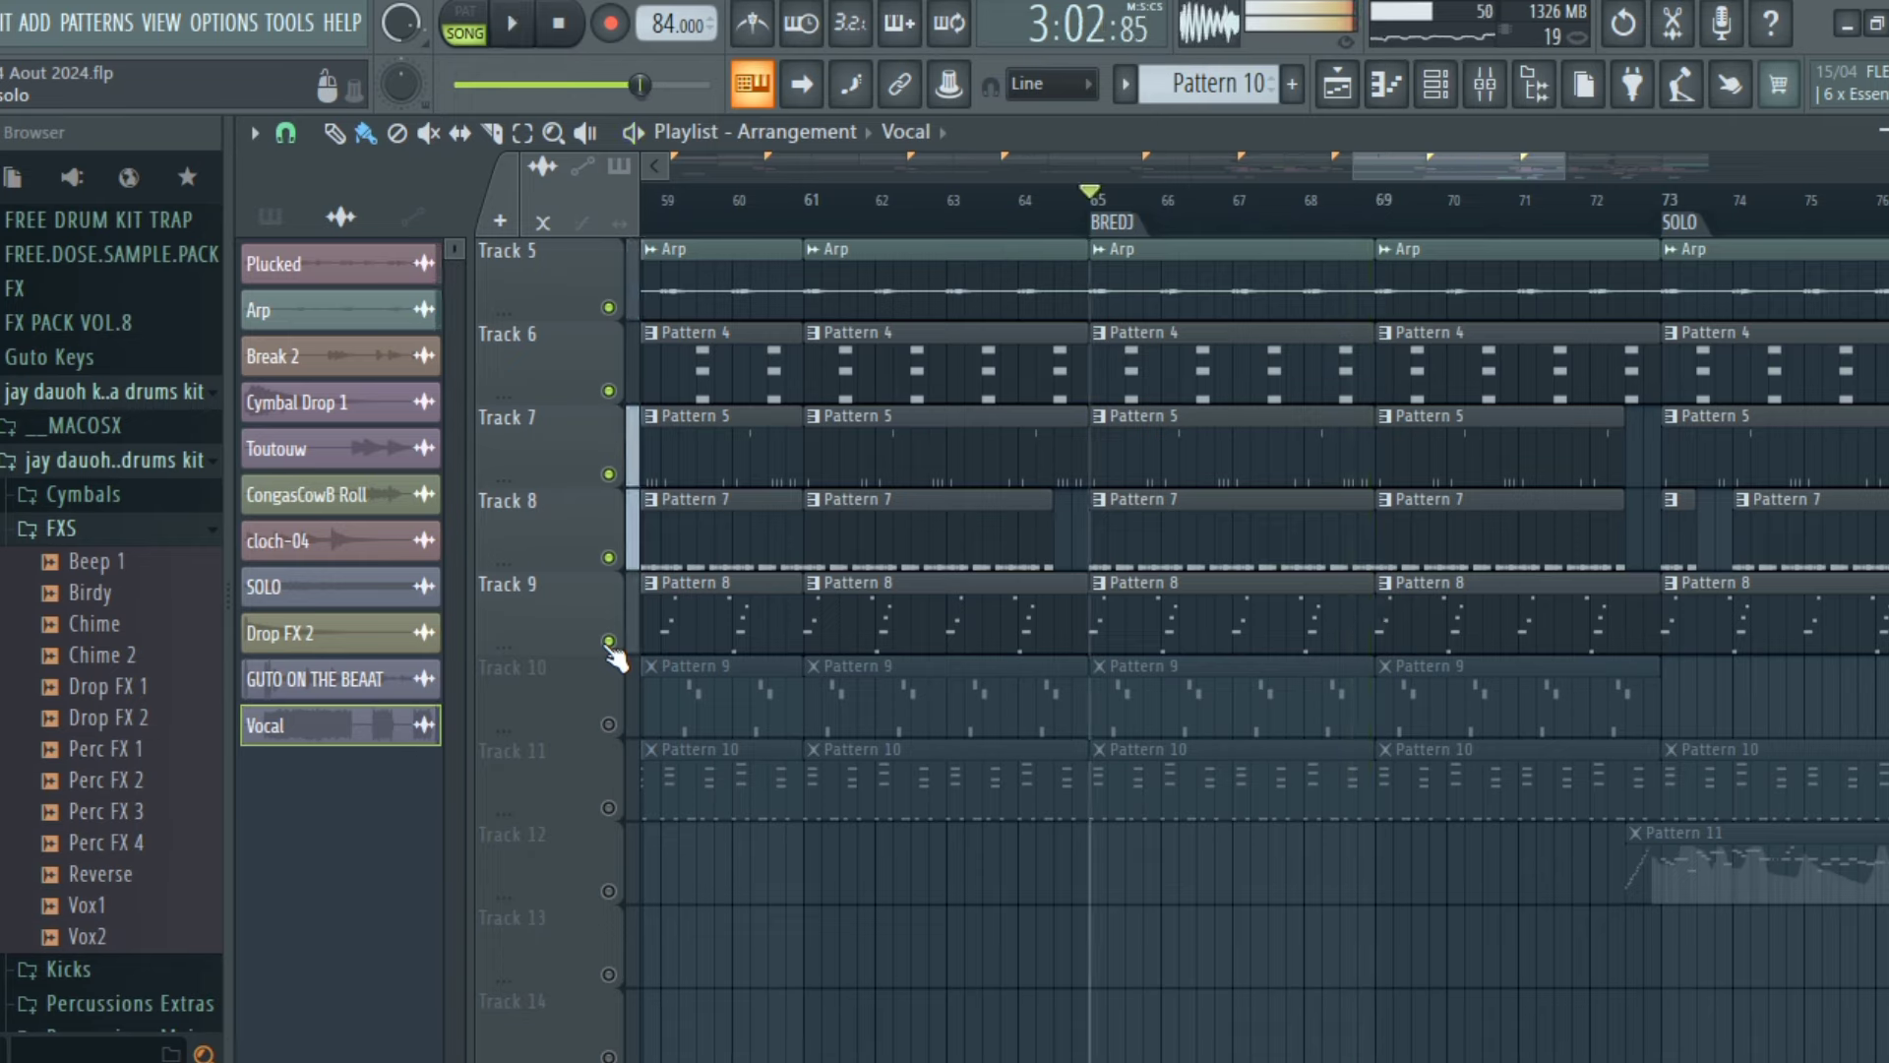
{"action": "left_click", "coordinate": [609, 725]}
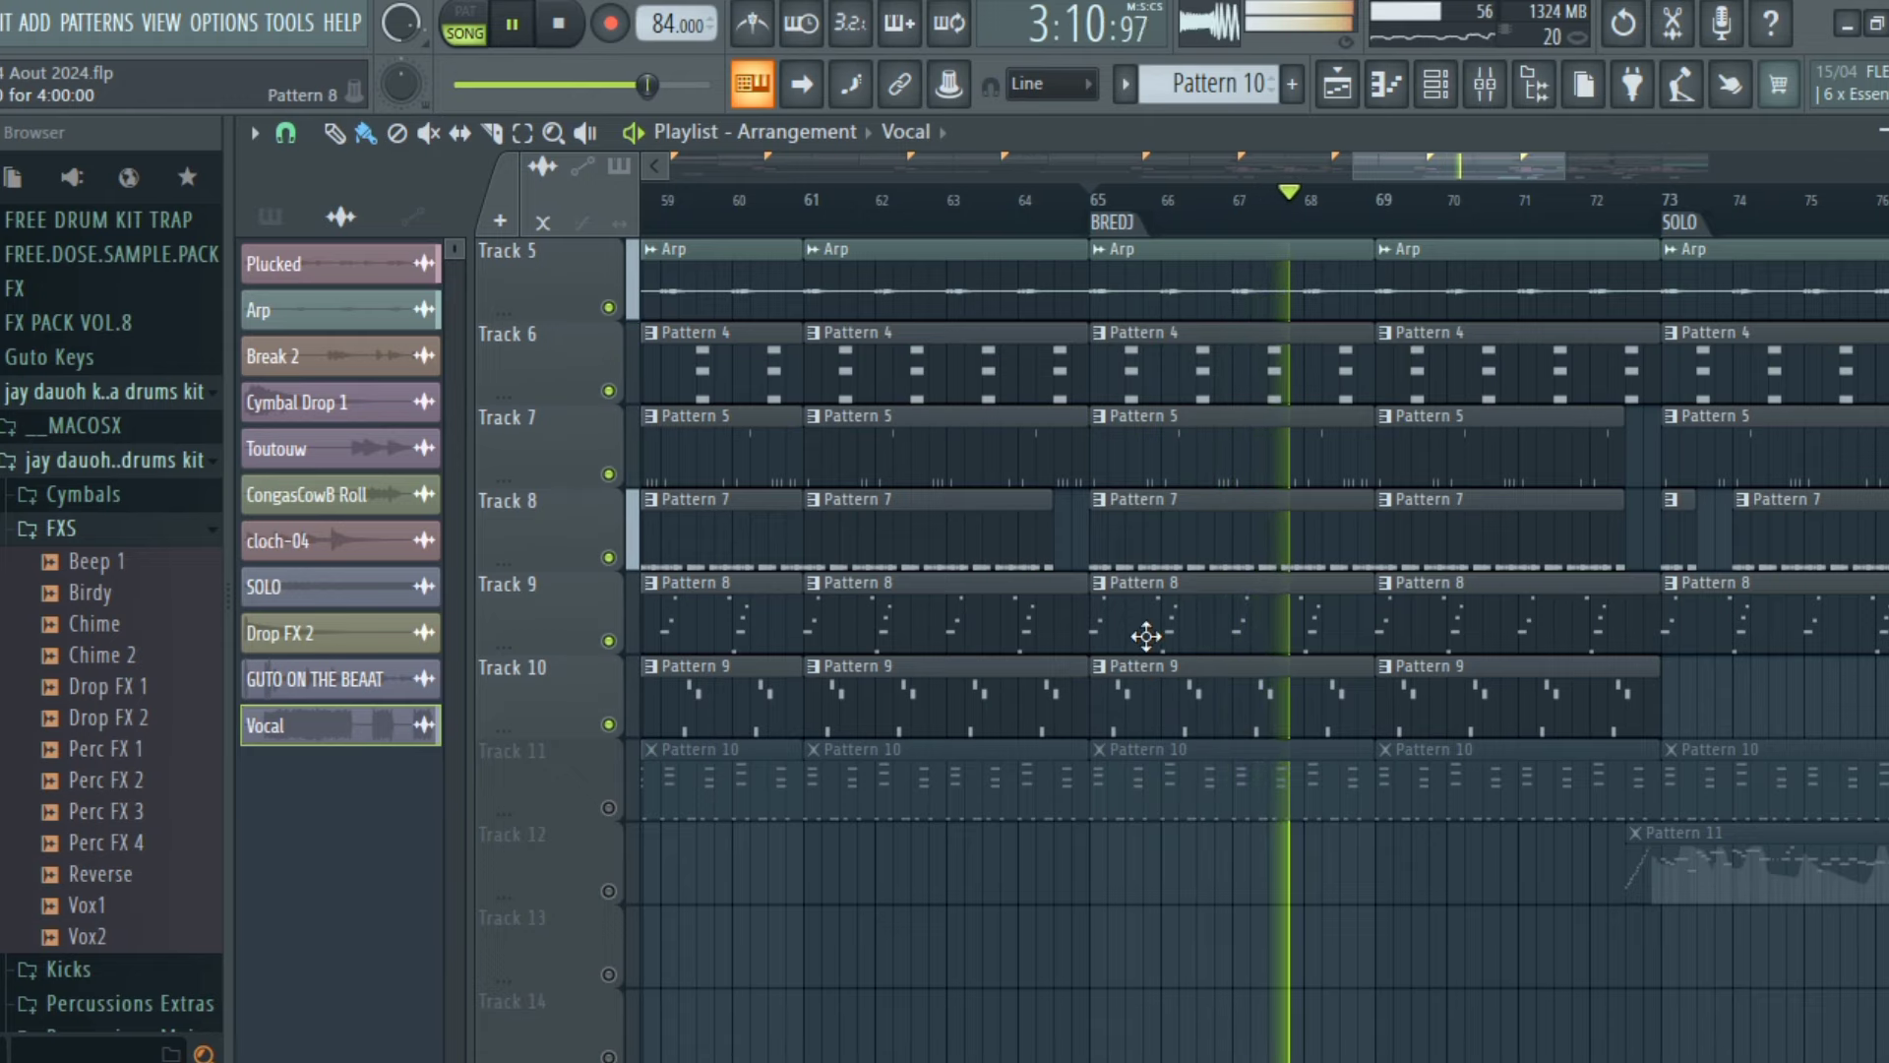
Unmute Track 11 with Pattern 10 and play the BREDJ section with the other active tracks
{"action": "scroll", "coordinate": [1185, 642], "scroll_direction": "down", "scroll_amount": 2}
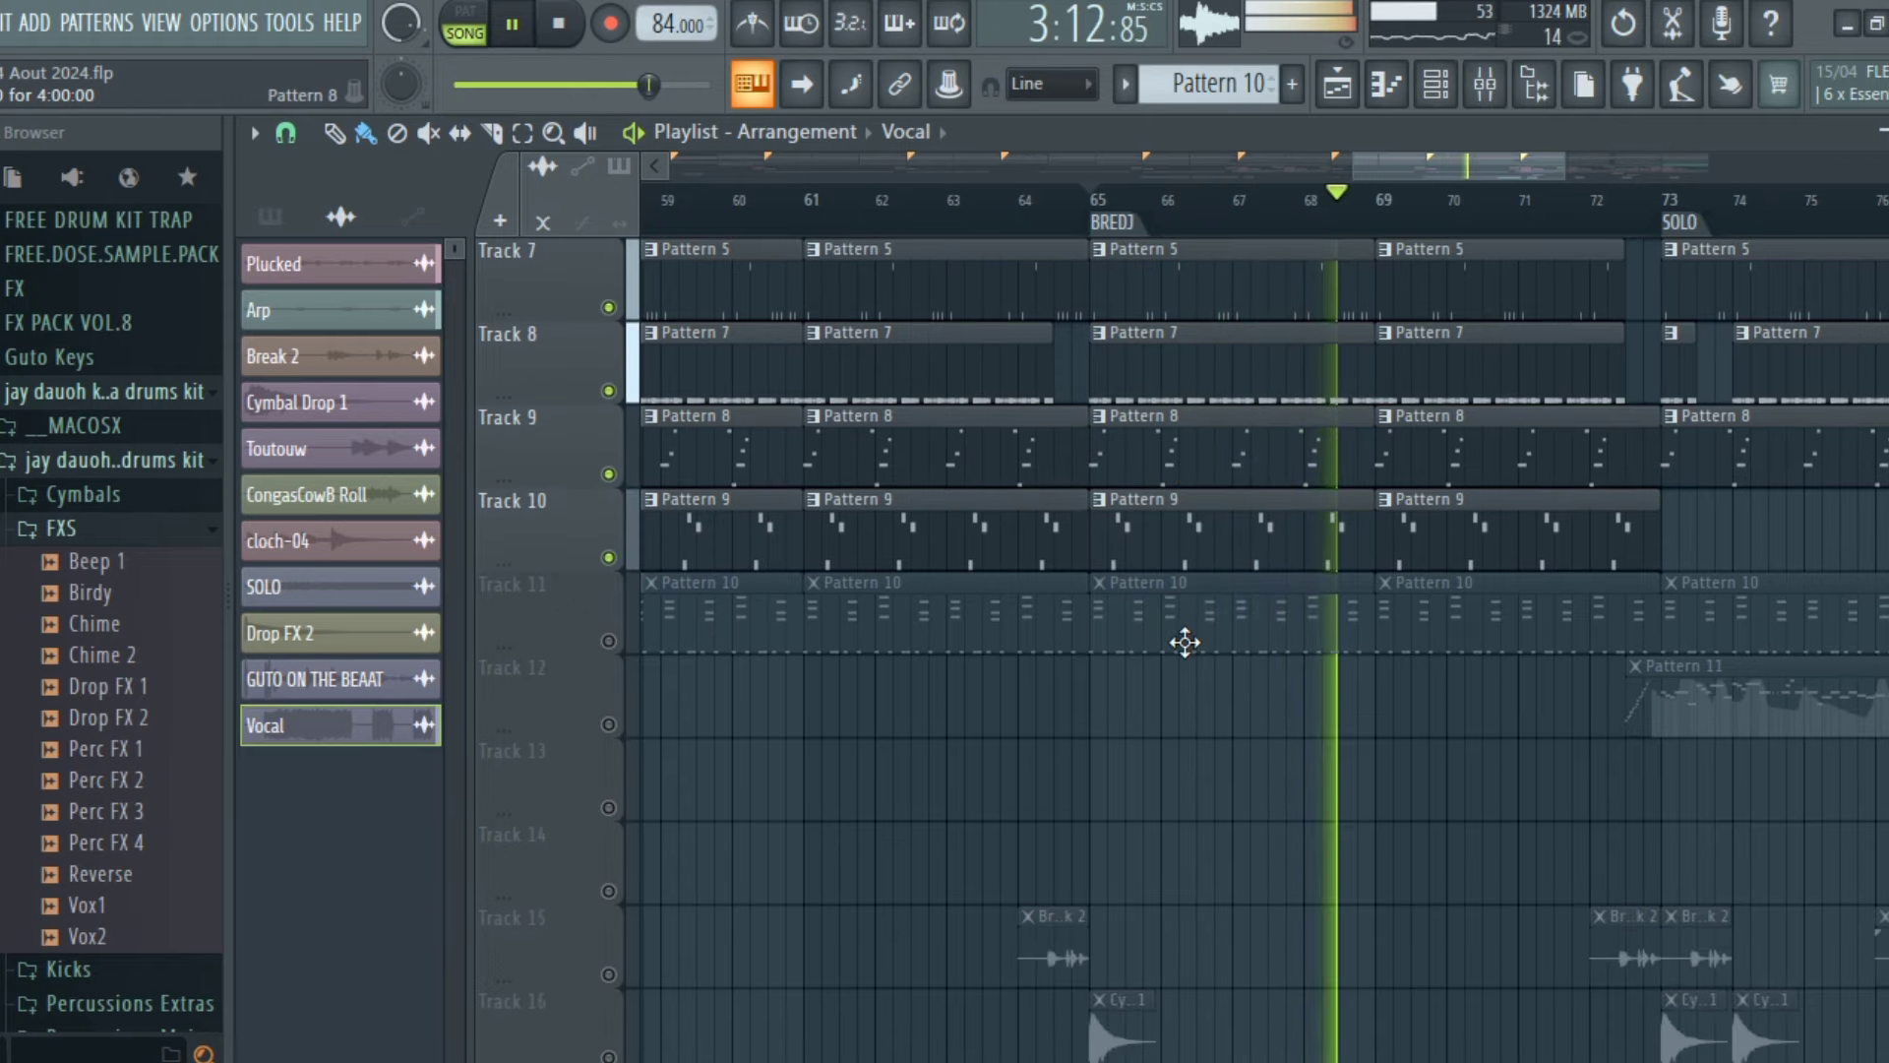
{"action": "key", "text": "space"}
{"action": "key", "text": "space"}
{"action": "scroll", "coordinate": [1201, 771], "scroll_direction": "up", "scroll_amount": 6}
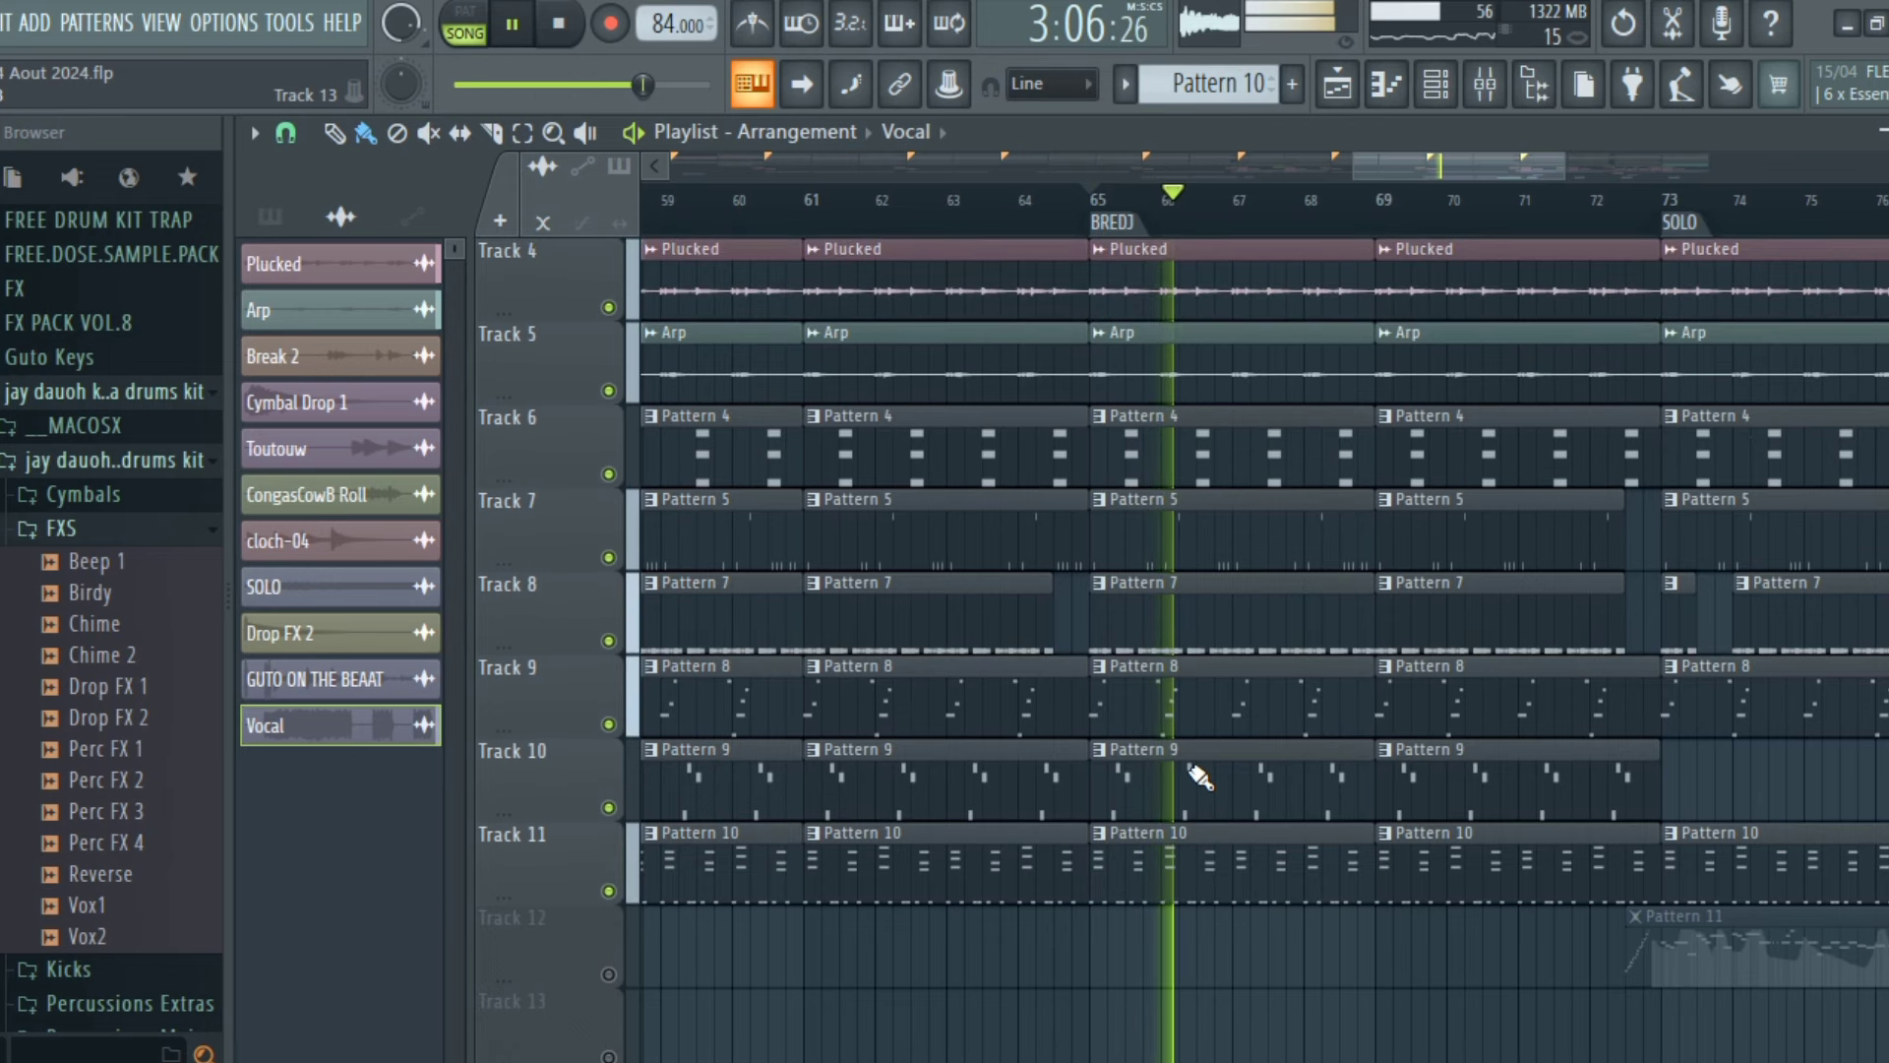
{"action": "scroll", "coordinate": [1201, 775], "scroll_direction": "down", "scroll_amount": 12}
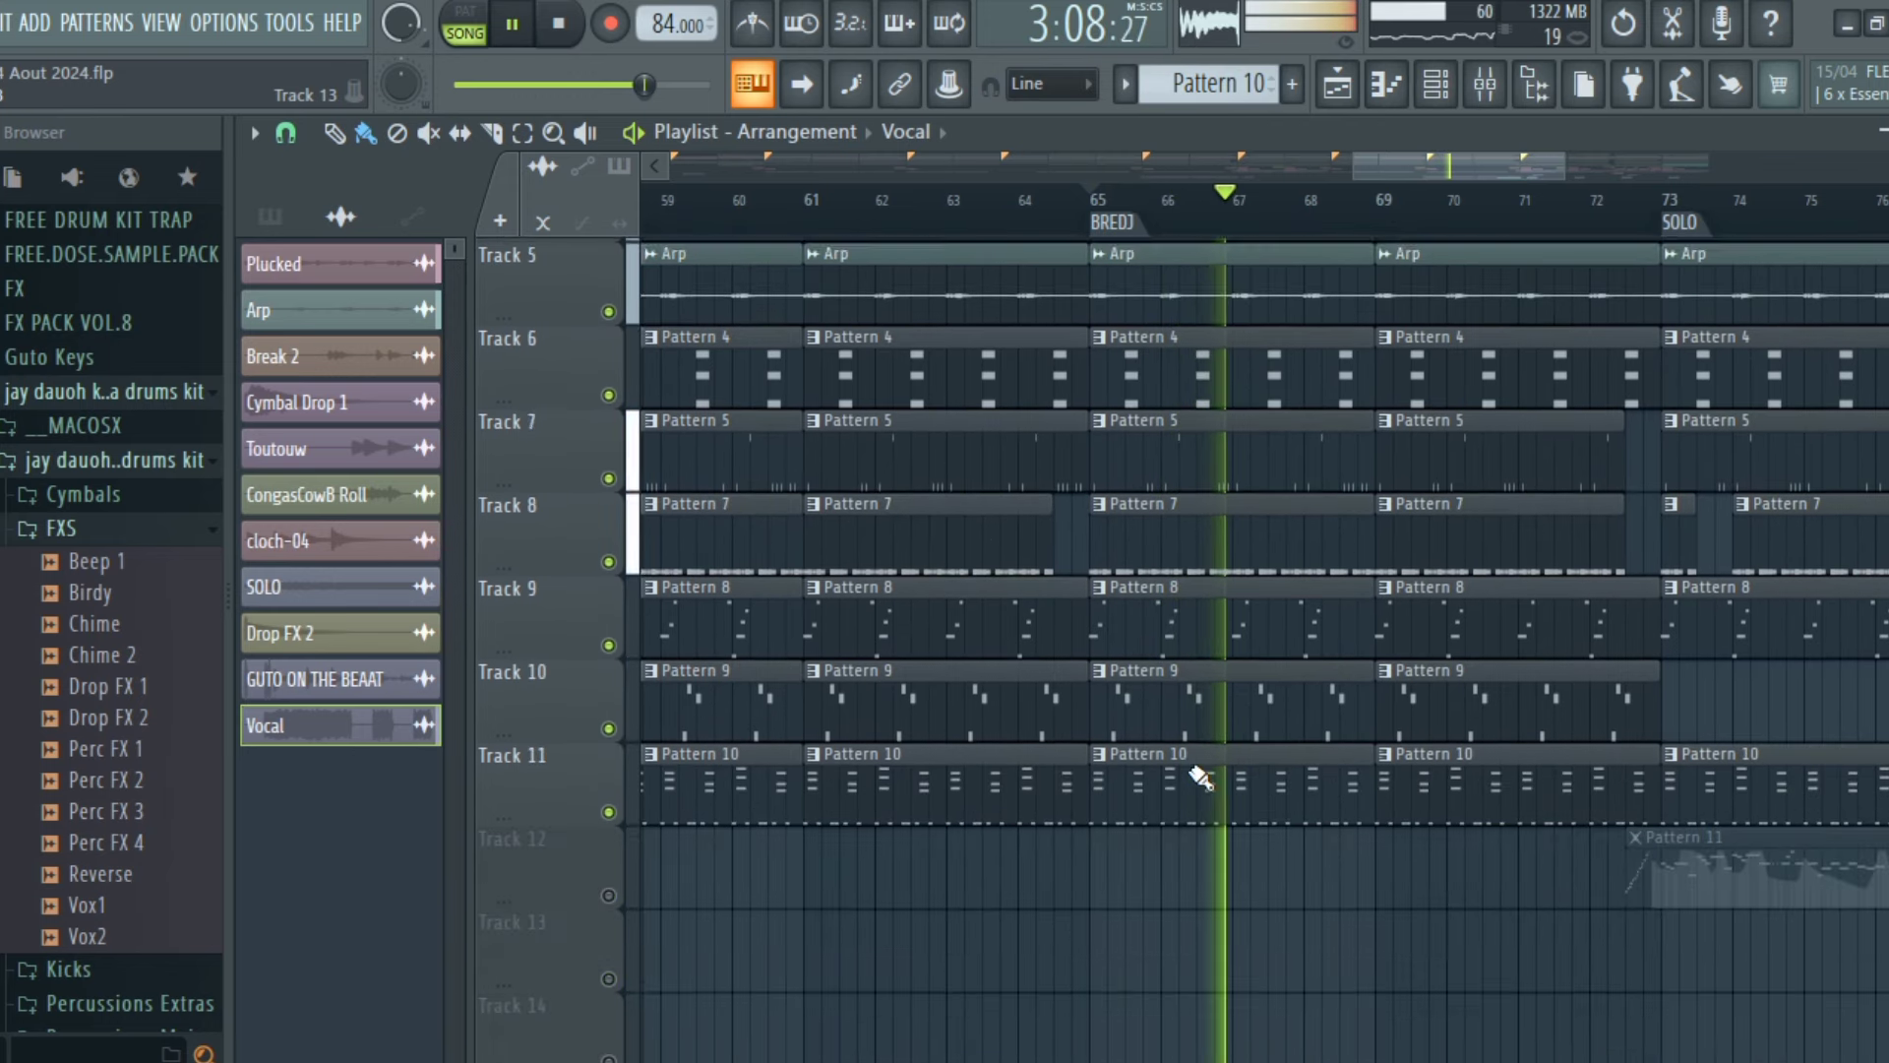
{"action": "scroll", "coordinate": [1202, 776], "scroll_direction": "down", "scroll_amount": 3}
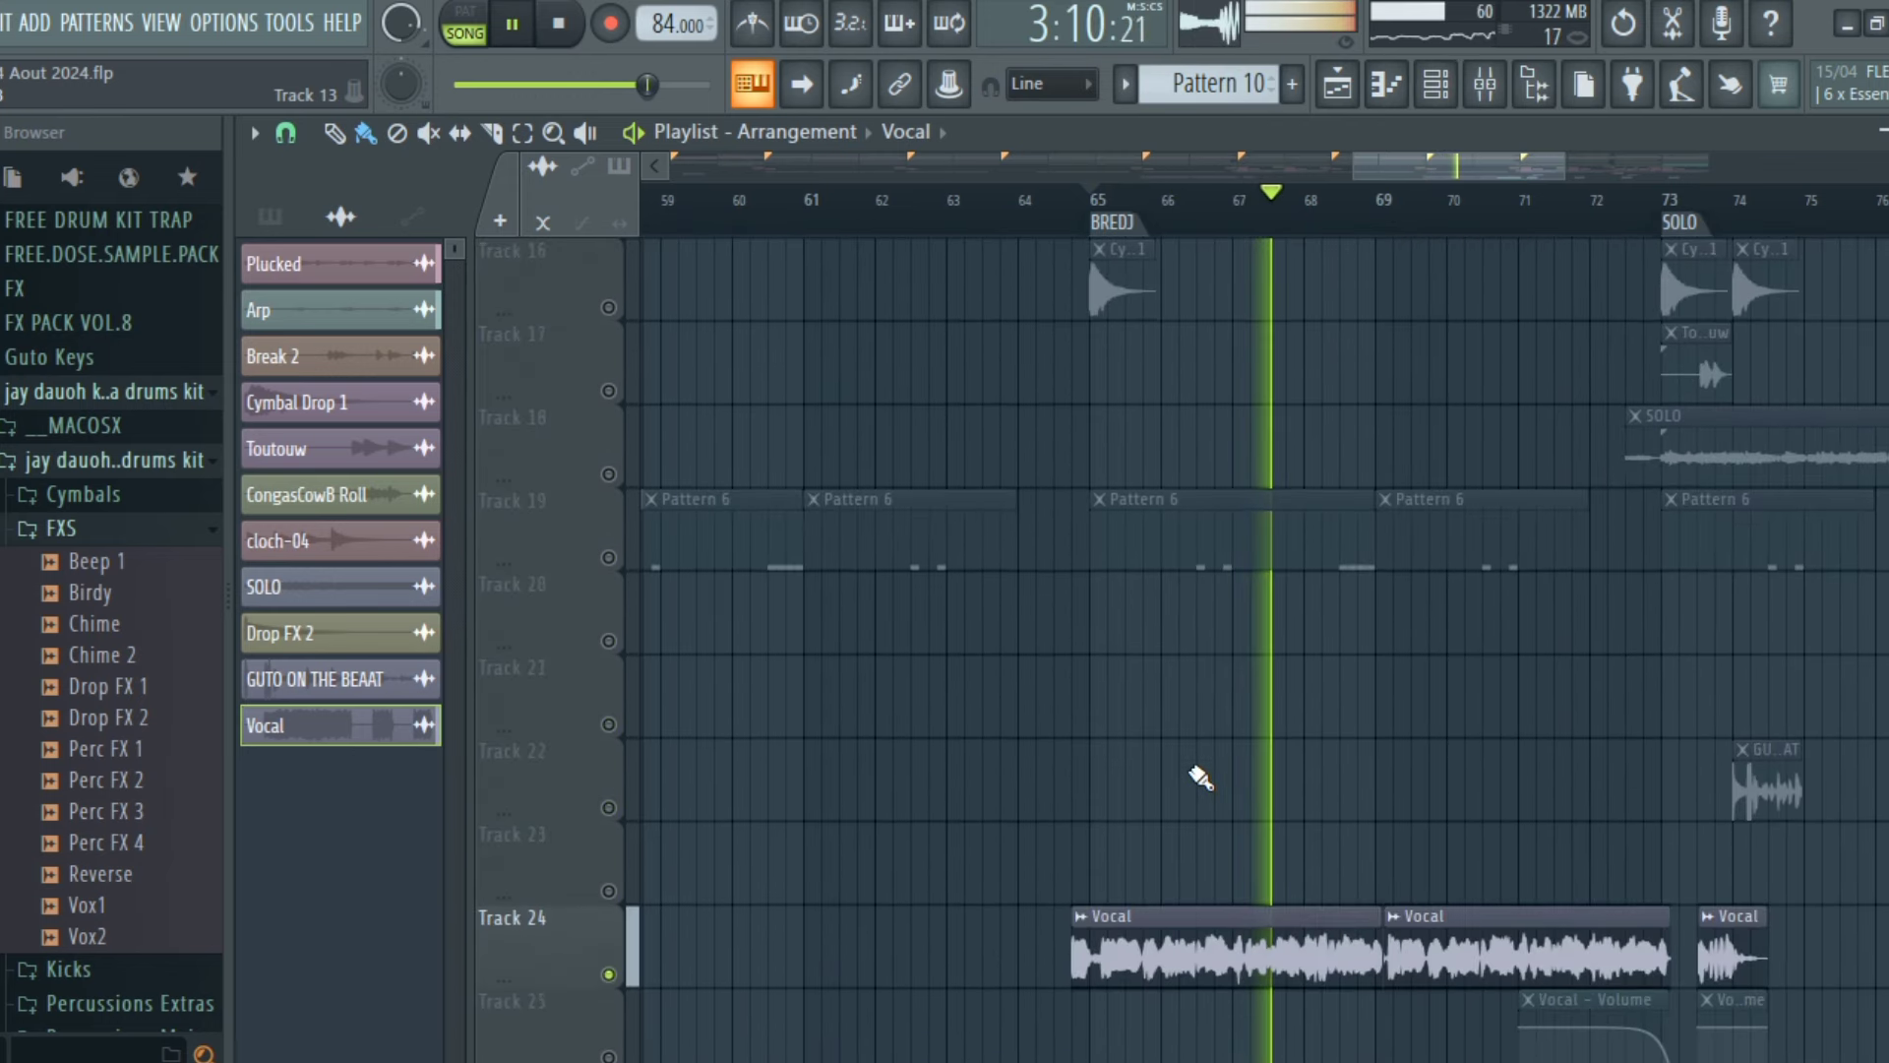
{"action": "scroll", "coordinate": [1202, 777], "scroll_direction": "up", "scroll_amount": 14}
{"action": "scroll", "coordinate": [1202, 777], "scroll_direction": "up", "scroll_amount": 1}
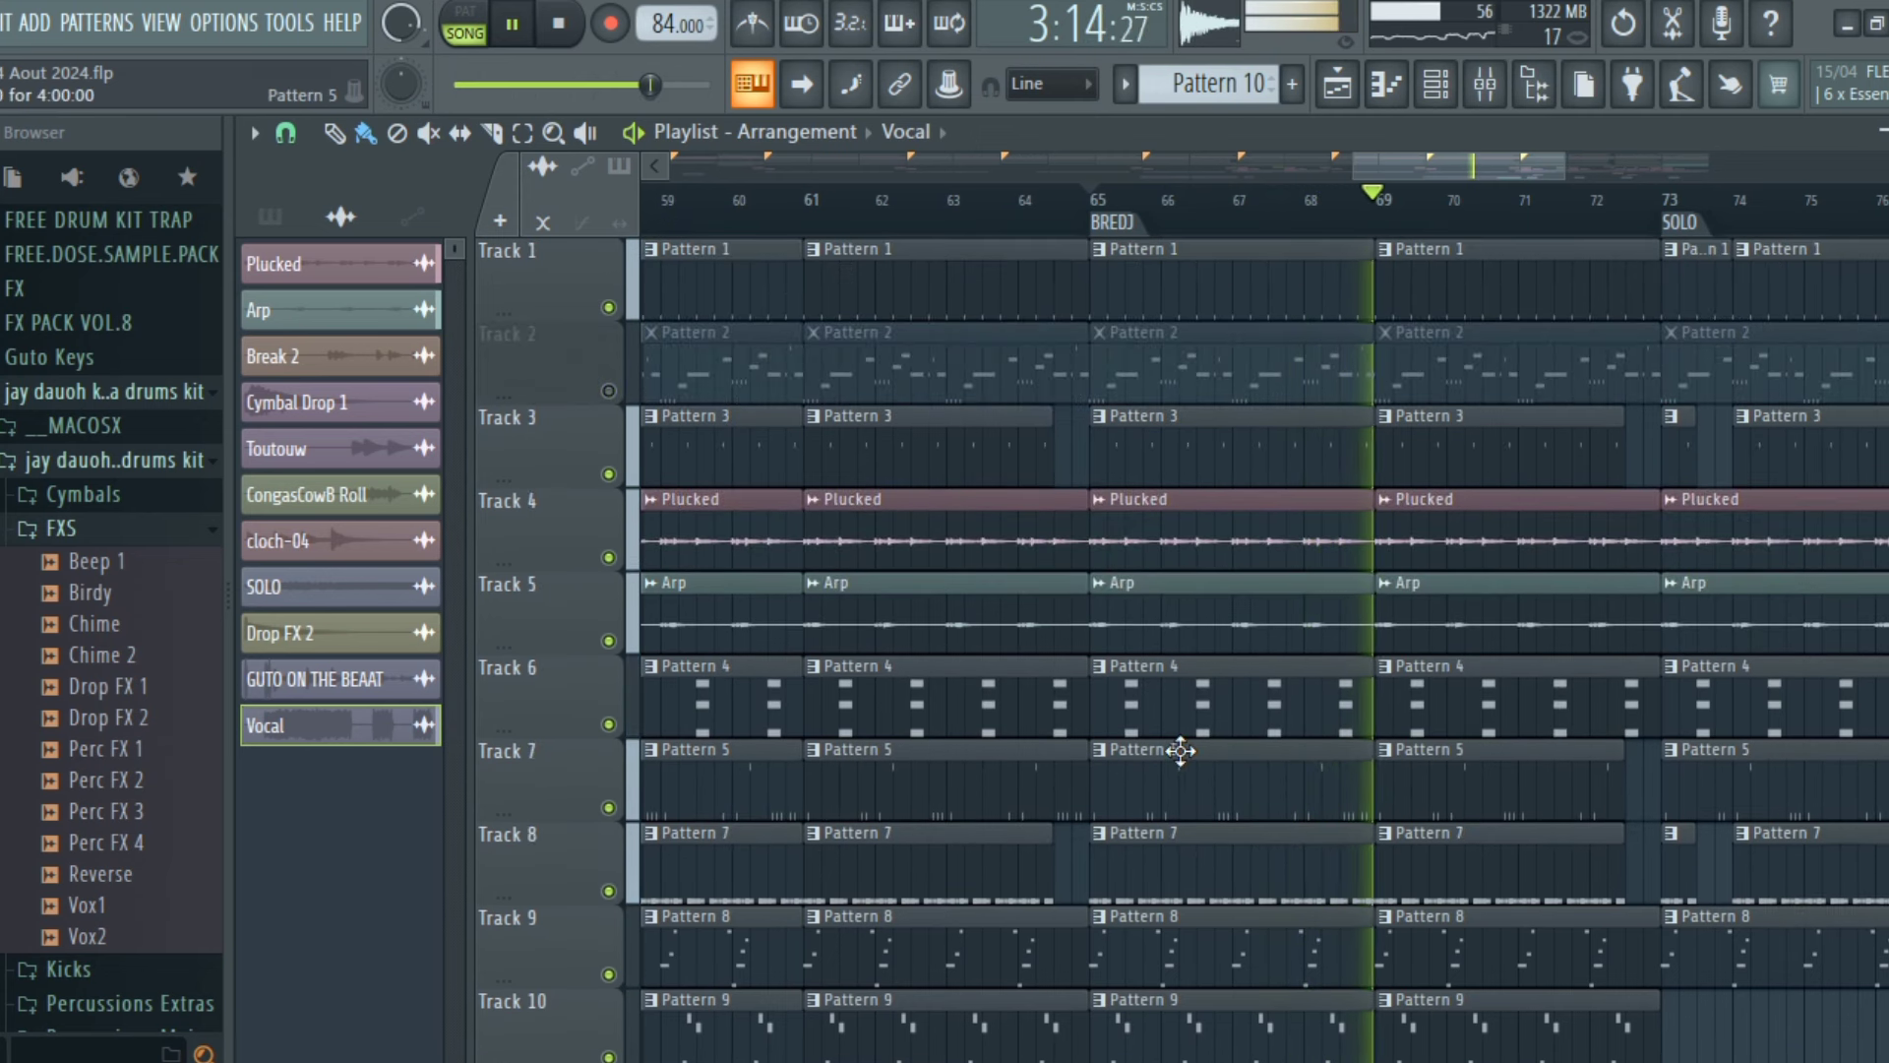
{"action": "key", "text": "space"}
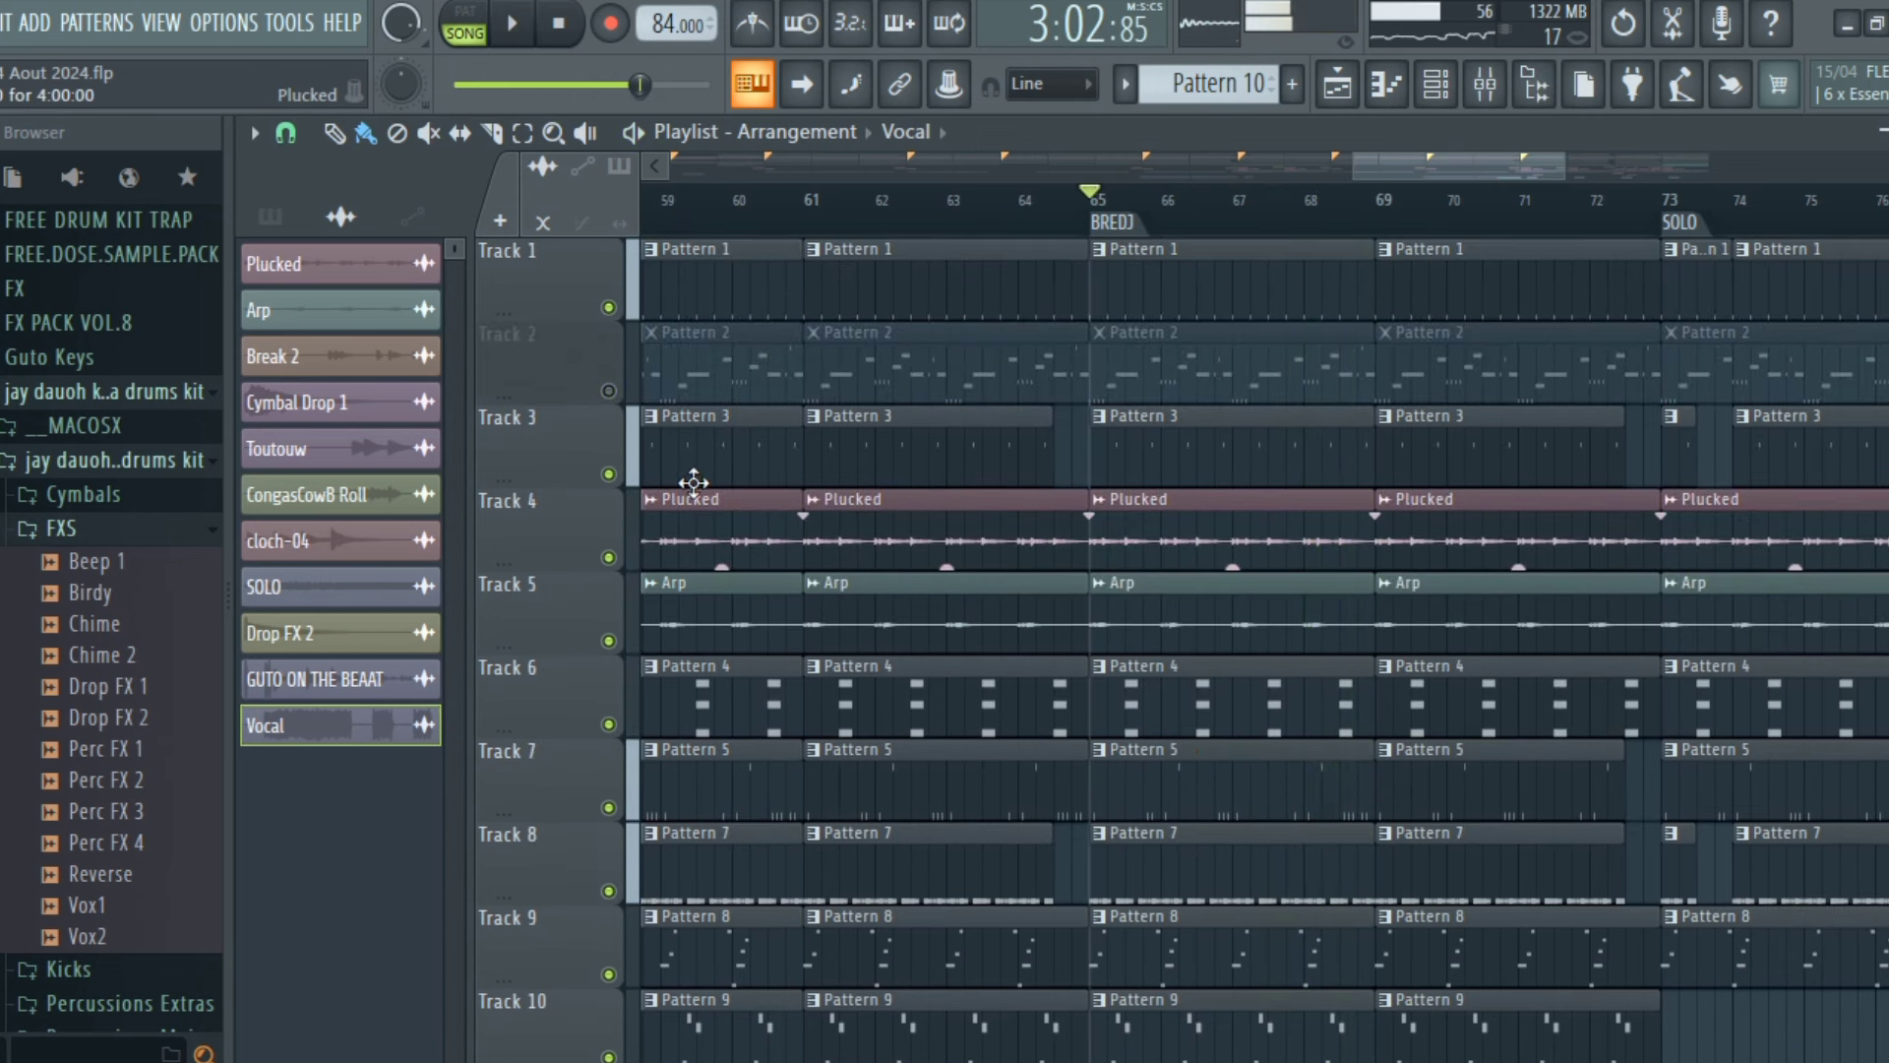
Unmute Track 2 with Pattern 2 and review its bass notes in the piano roll while the BREDJ section plays
{"action": "left_click", "coordinate": [610, 391]}
{"action": "key", "text": "space"}
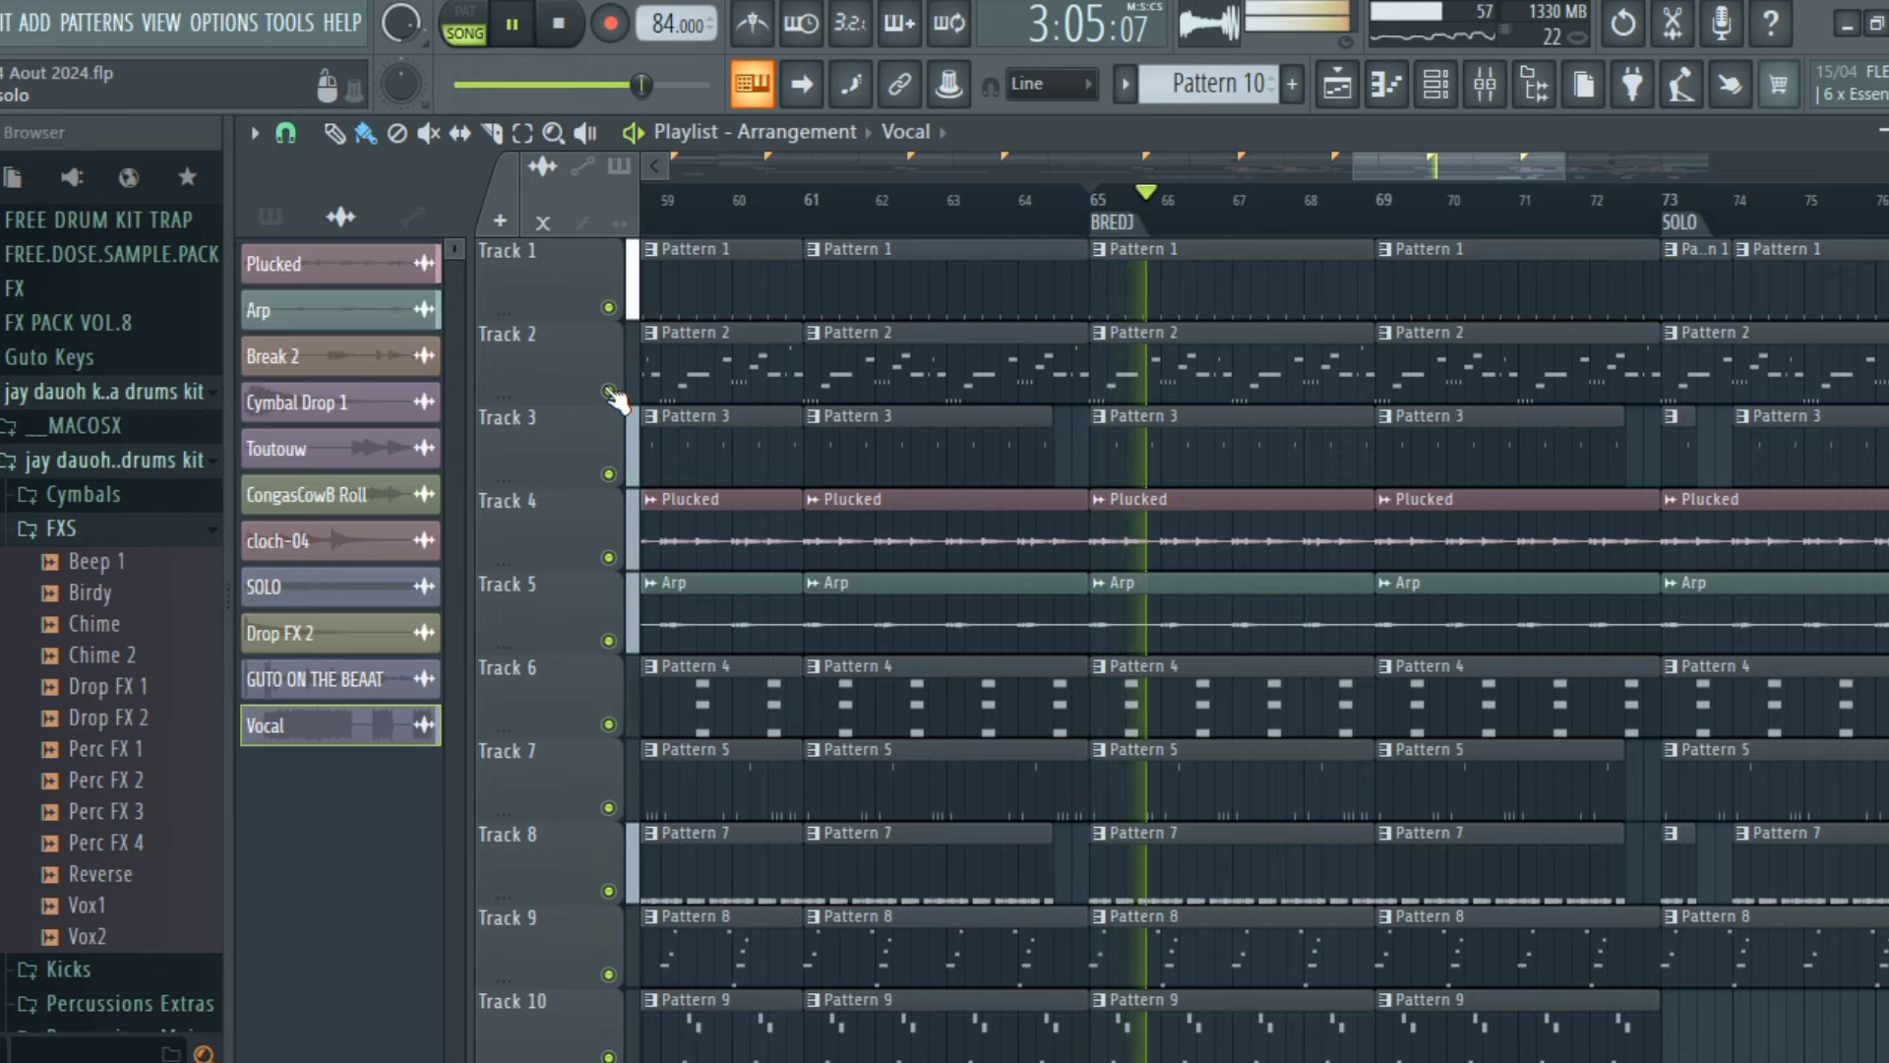
{"action": "double_click", "coordinate": [1165, 363]}
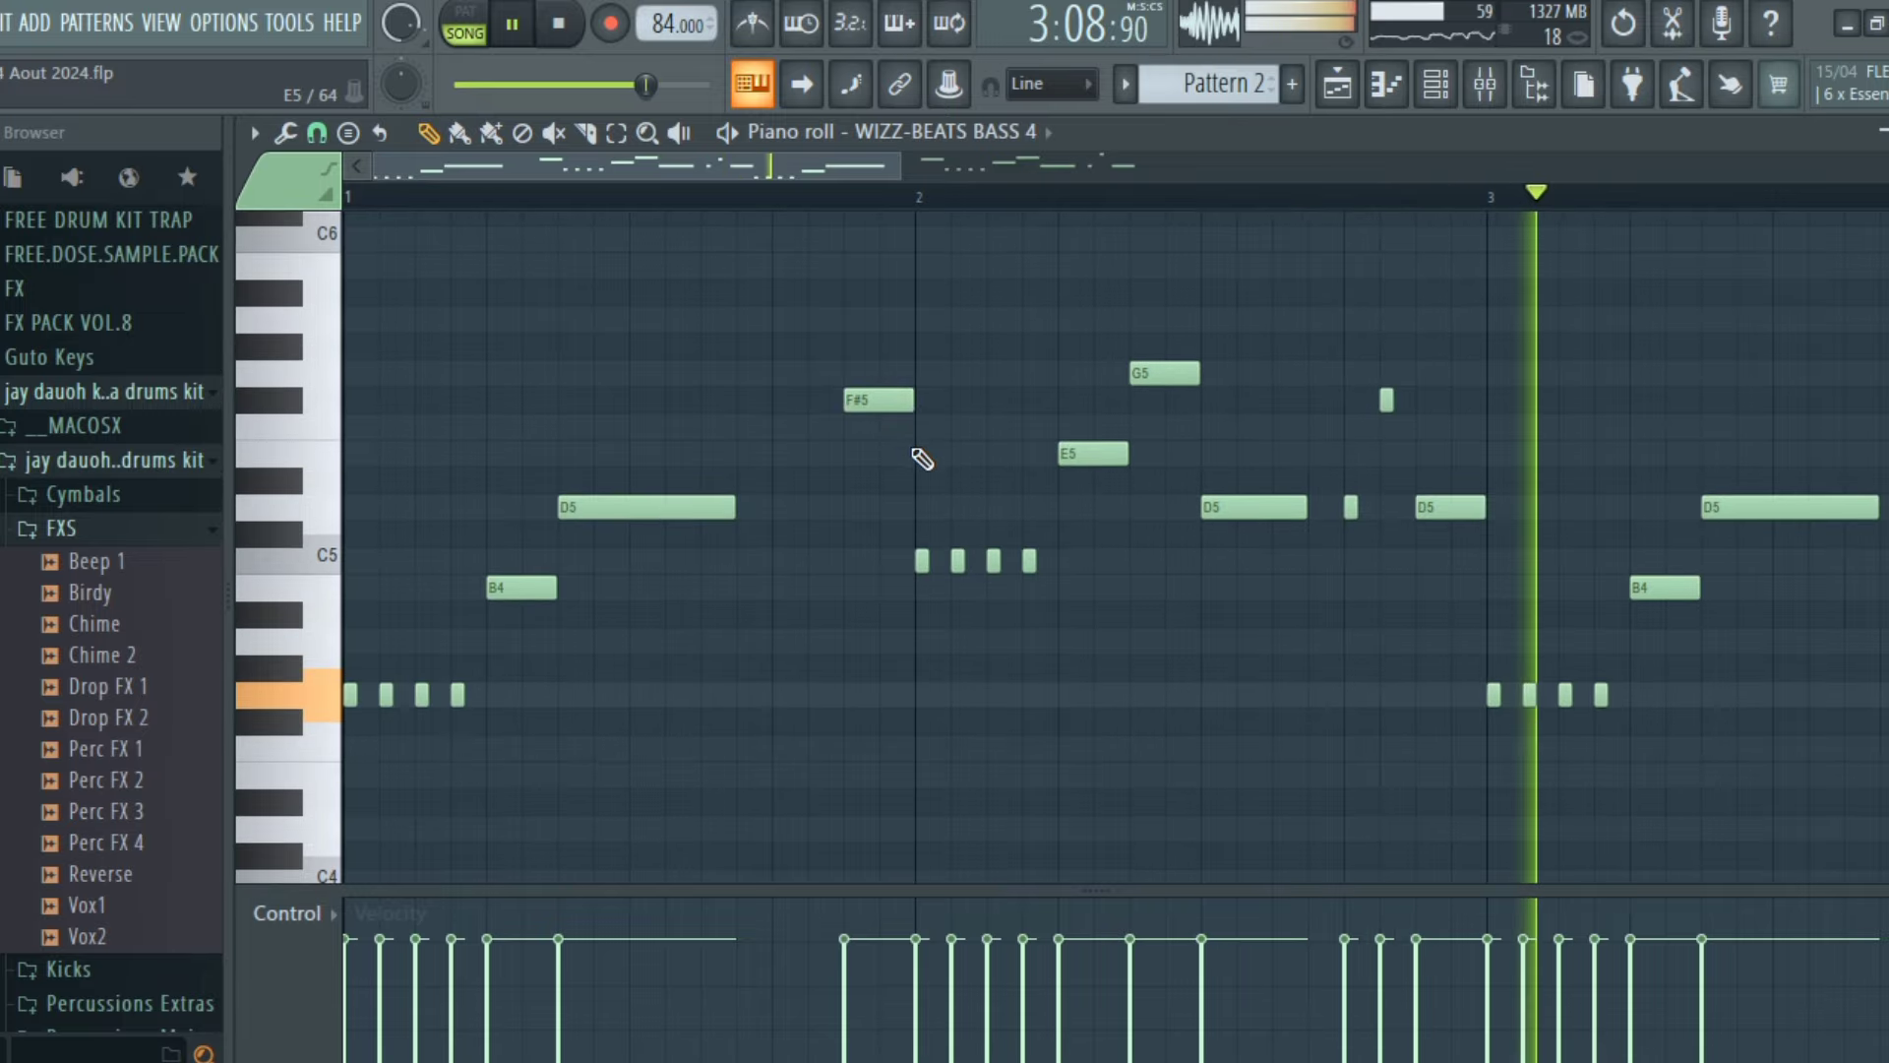
{"action": "scroll", "coordinate": [922, 458], "scroll_direction": "up", "scroll_amount": 3}
{"action": "left_click_drag", "start_coordinate": [865, 165], "coordinate": [1037, 148]}
{"action": "left_click", "coordinate": [1337, 87]}
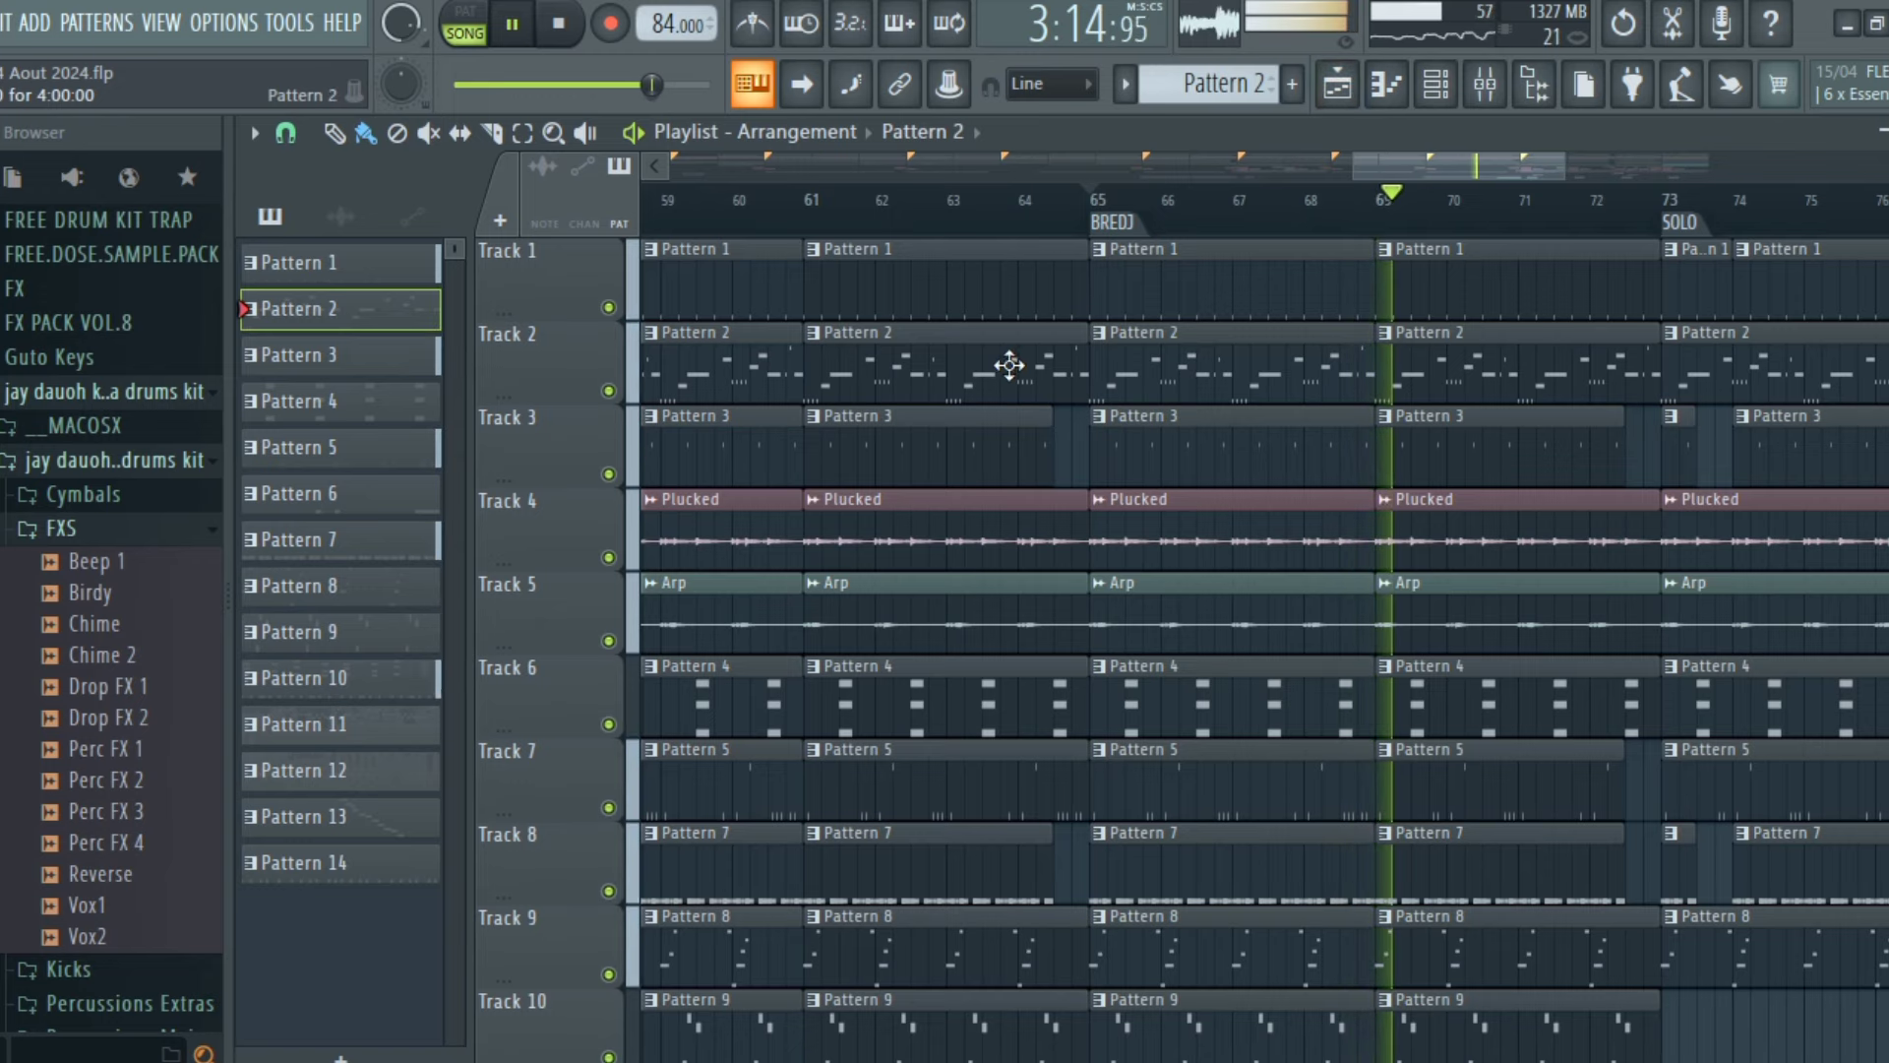
{"action": "key", "text": "space"}
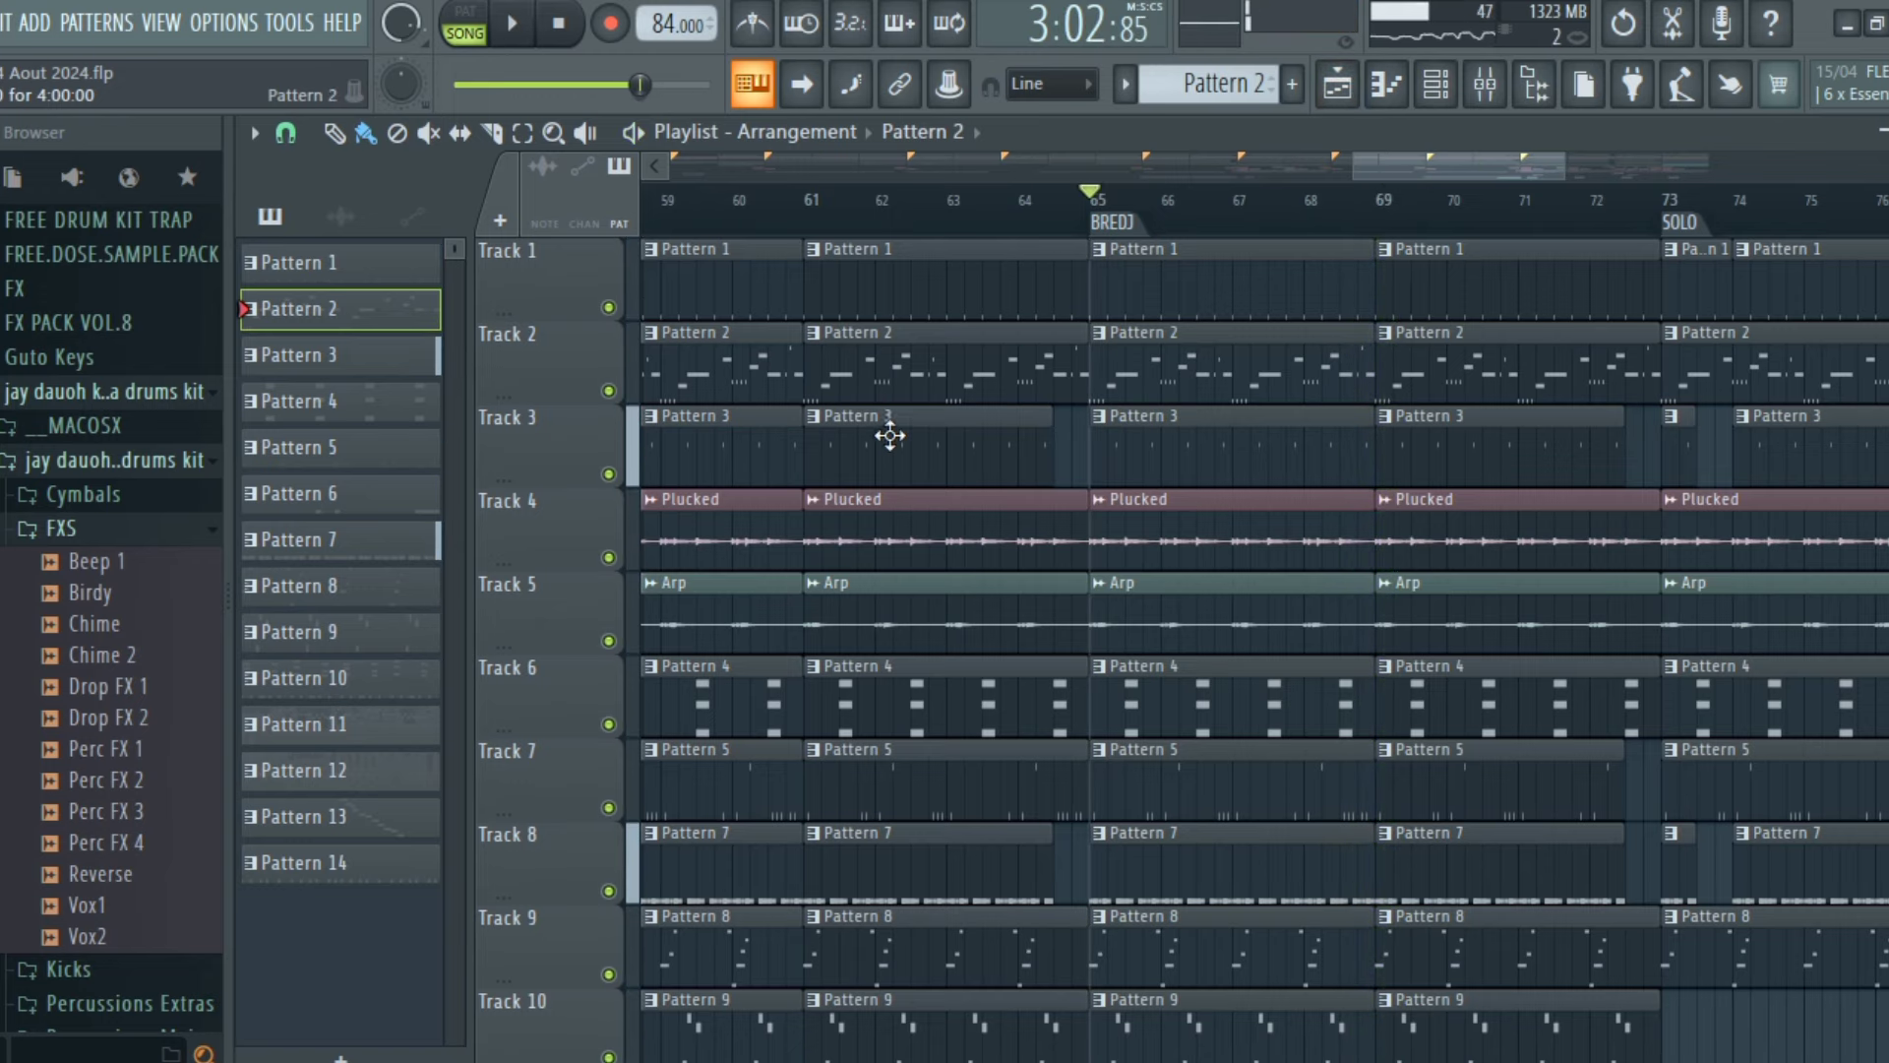
Unmute Track 19 with Pattern 6 and start playback from the BREDJ marker
{"action": "scroll", "coordinate": [1129, 443], "scroll_direction": "down", "scroll_amount": 10}
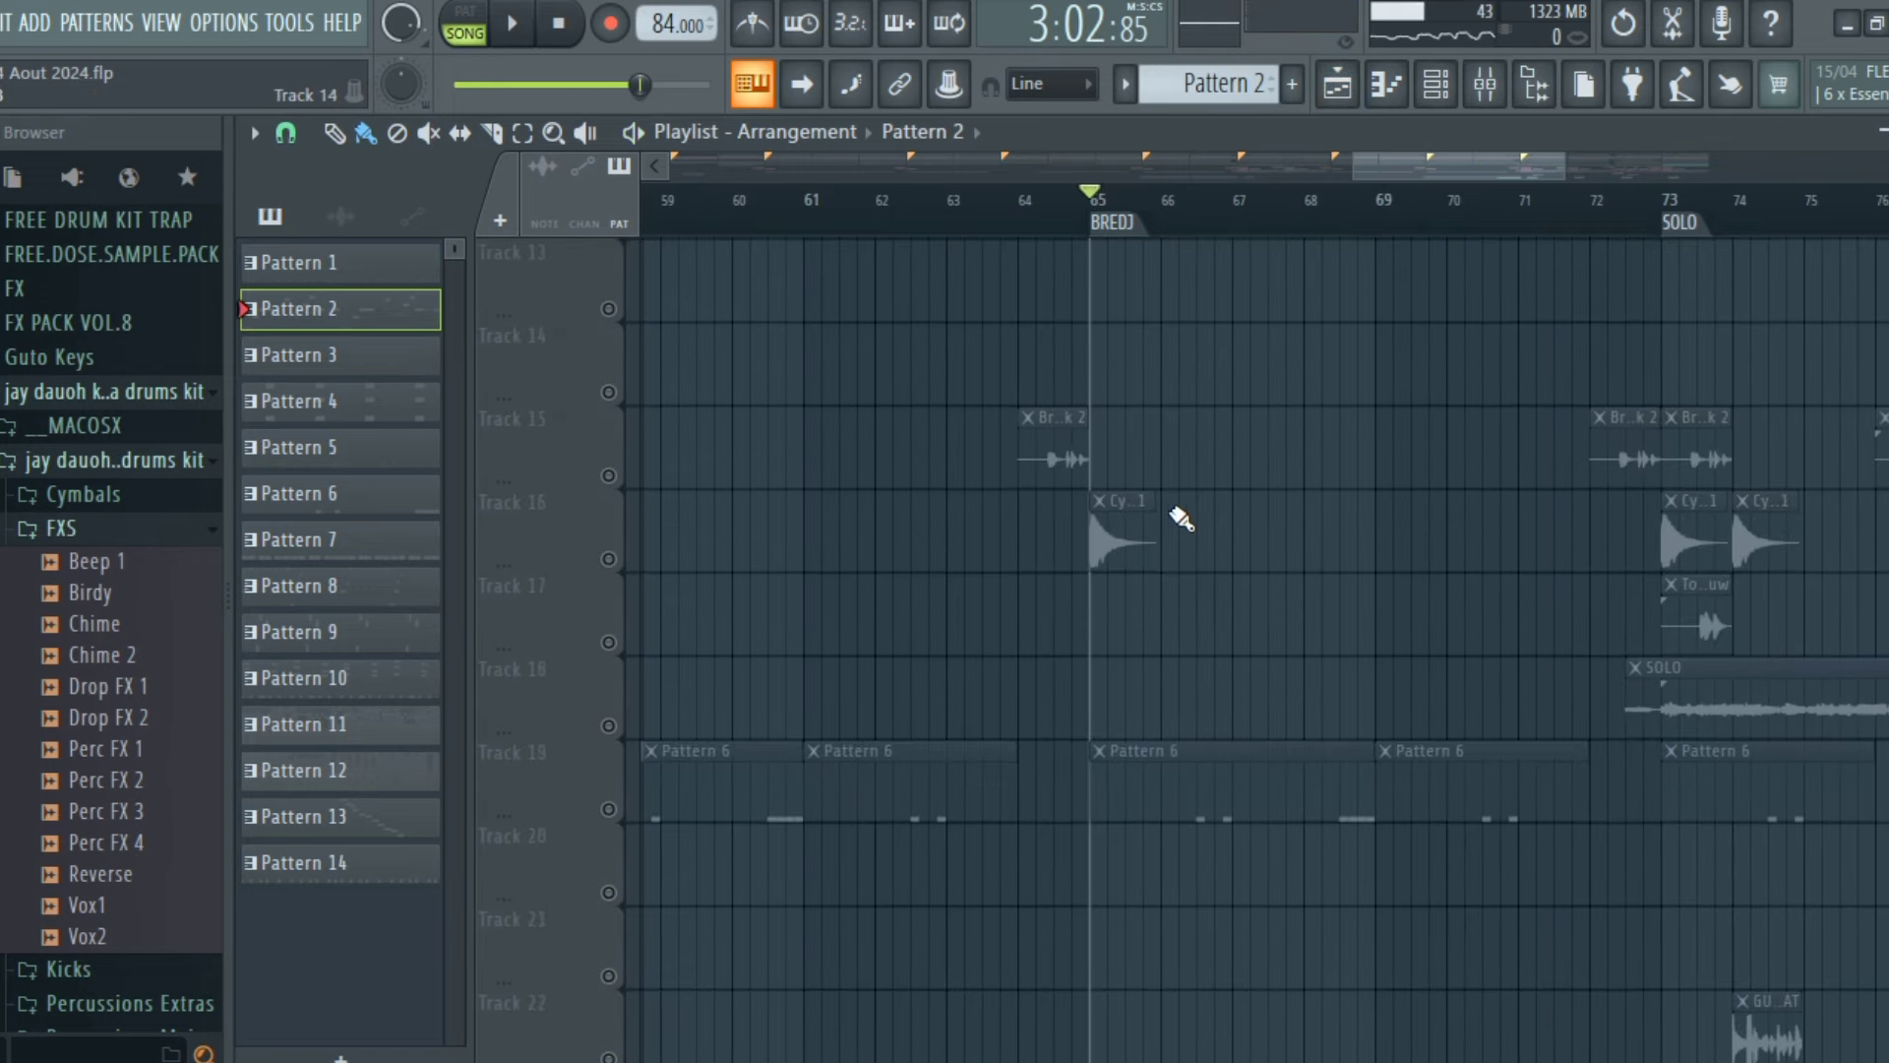
{"action": "left_click", "coordinate": [610, 809]}
{"action": "scroll", "coordinate": [617, 817], "scroll_direction": "up", "scroll_amount": 1}
{"action": "key", "text": "space"}
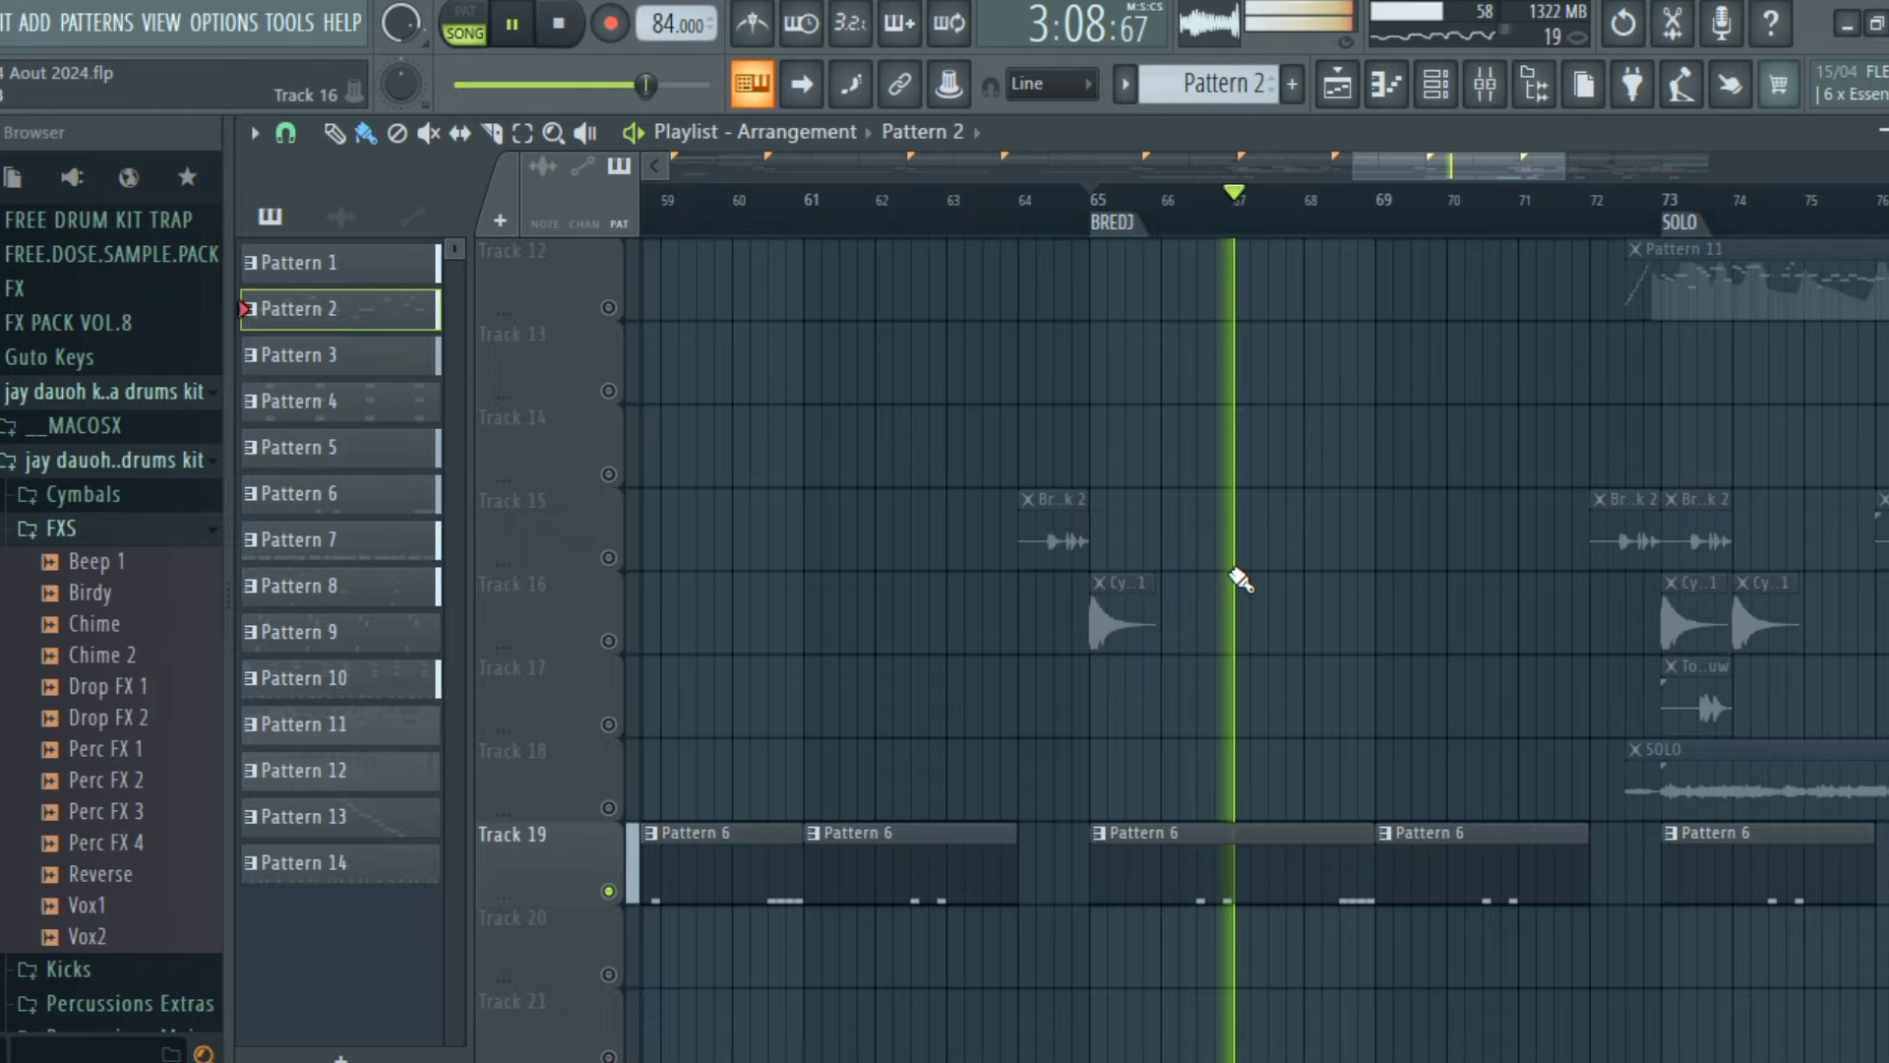
Listen through the BREDJ section while looking over all active tracks from Track 1 down to the Vocal track
{"action": "scroll", "coordinate": [1241, 580], "scroll_direction": "up", "scroll_amount": 10}
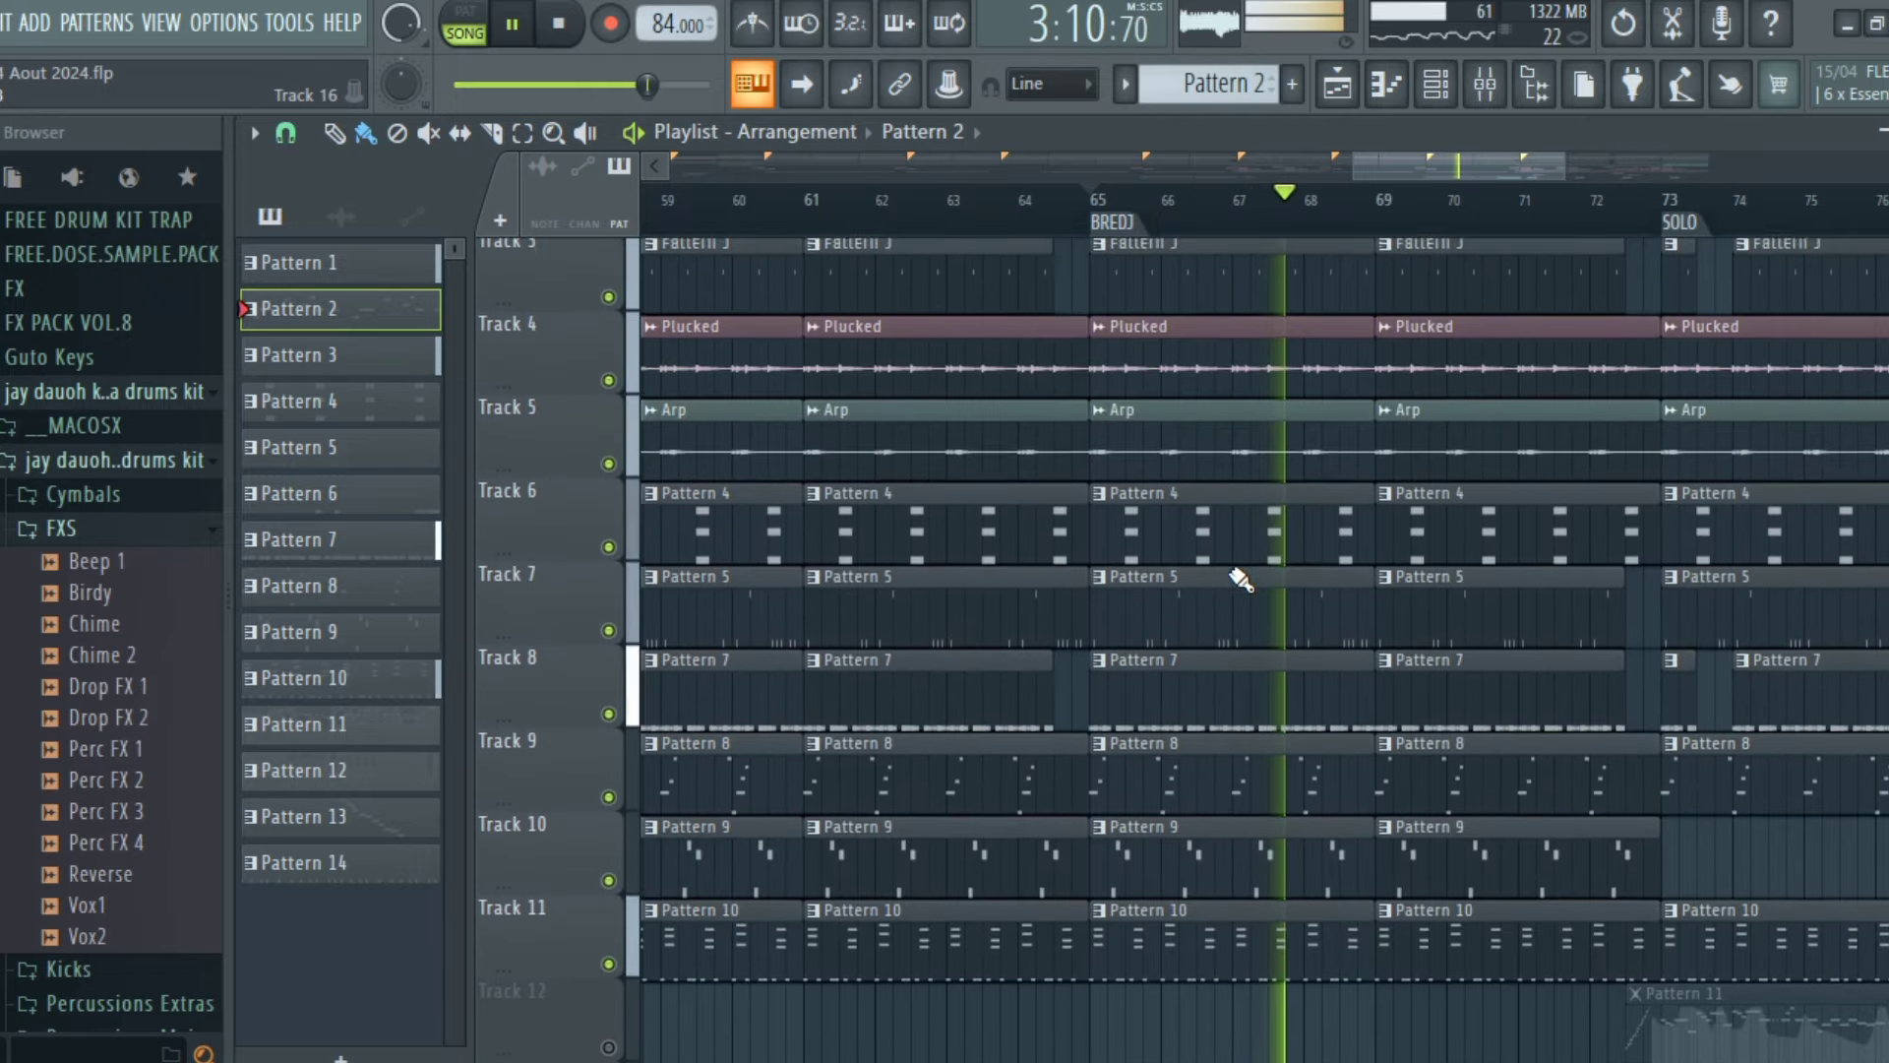
{"action": "scroll", "coordinate": [1241, 580], "scroll_direction": "up", "scroll_amount": 1}
{"action": "scroll", "coordinate": [1241, 580], "scroll_direction": "down", "scroll_amount": 12}
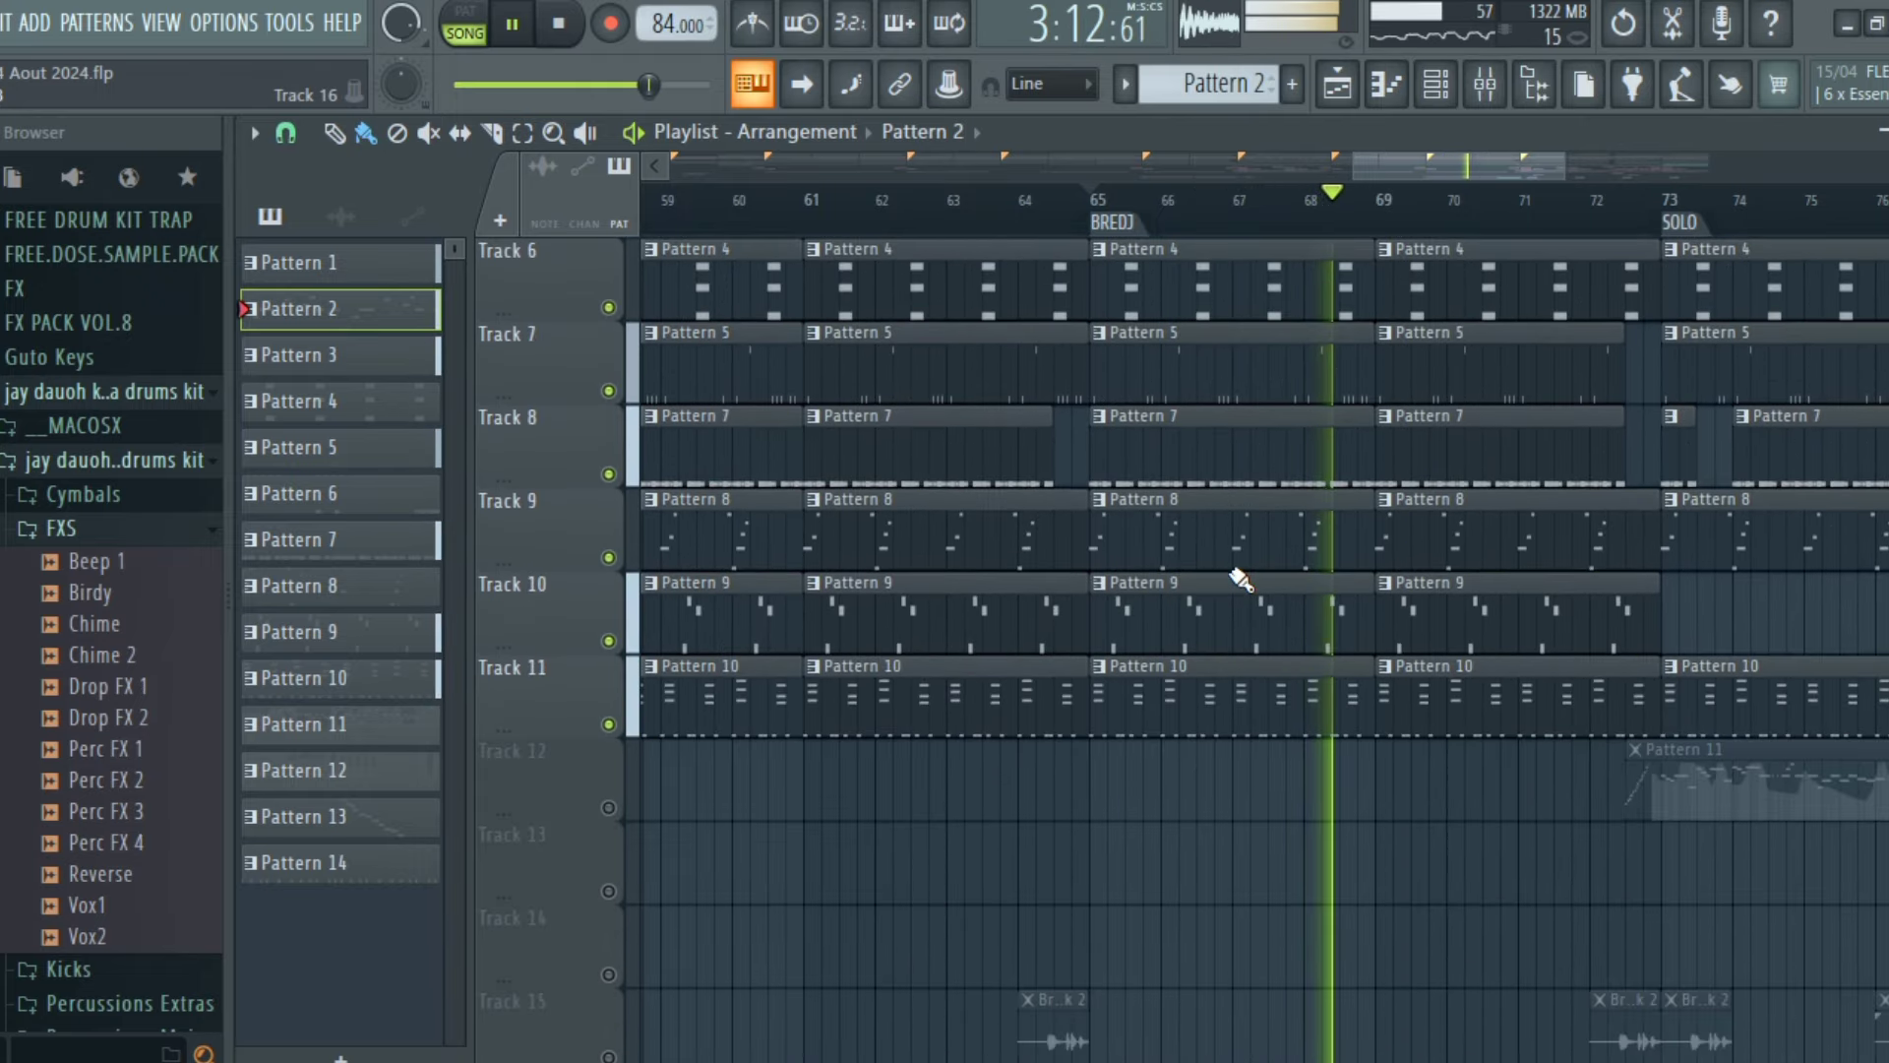
{"action": "scroll", "coordinate": [1241, 580], "scroll_direction": "up", "scroll_amount": 2}
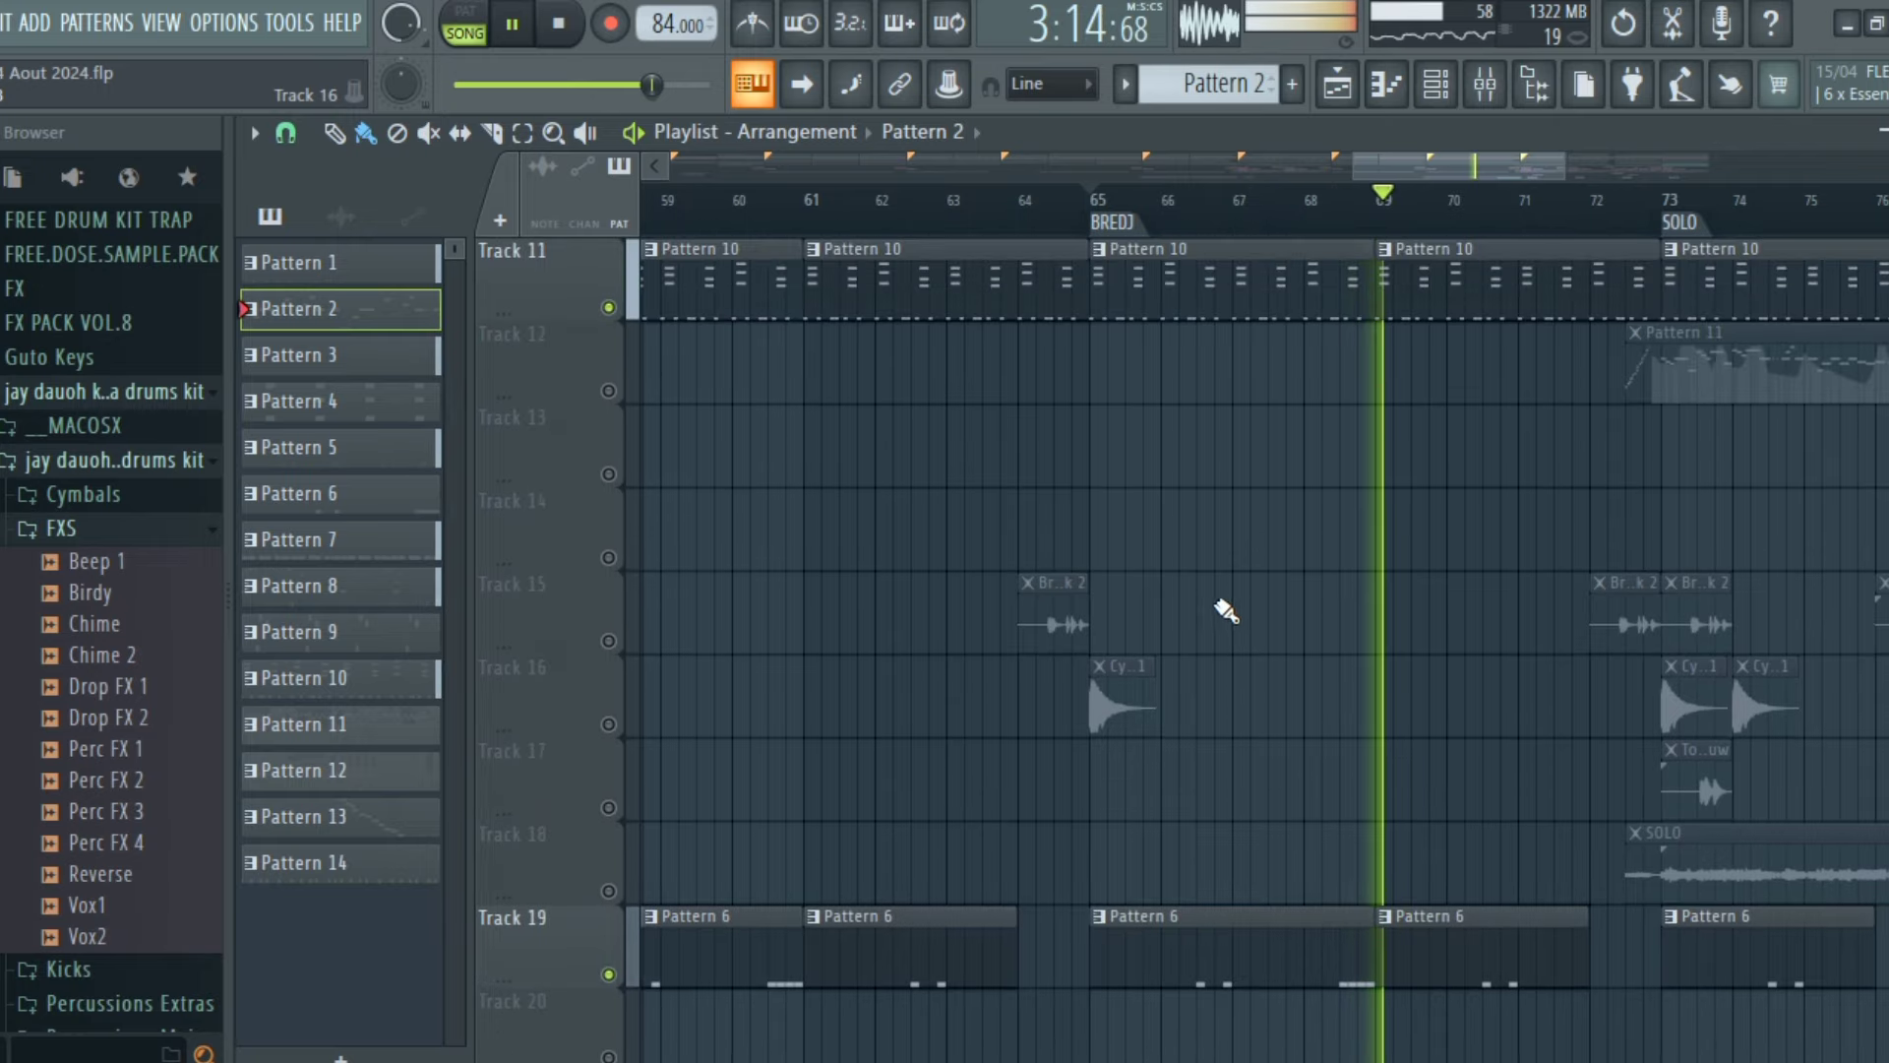
{"action": "scroll", "coordinate": [1255, 625], "scroll_direction": "down", "scroll_amount": 5}
{"action": "scroll", "coordinate": [1258, 624], "scroll_direction": "up", "scroll_amount": 11}
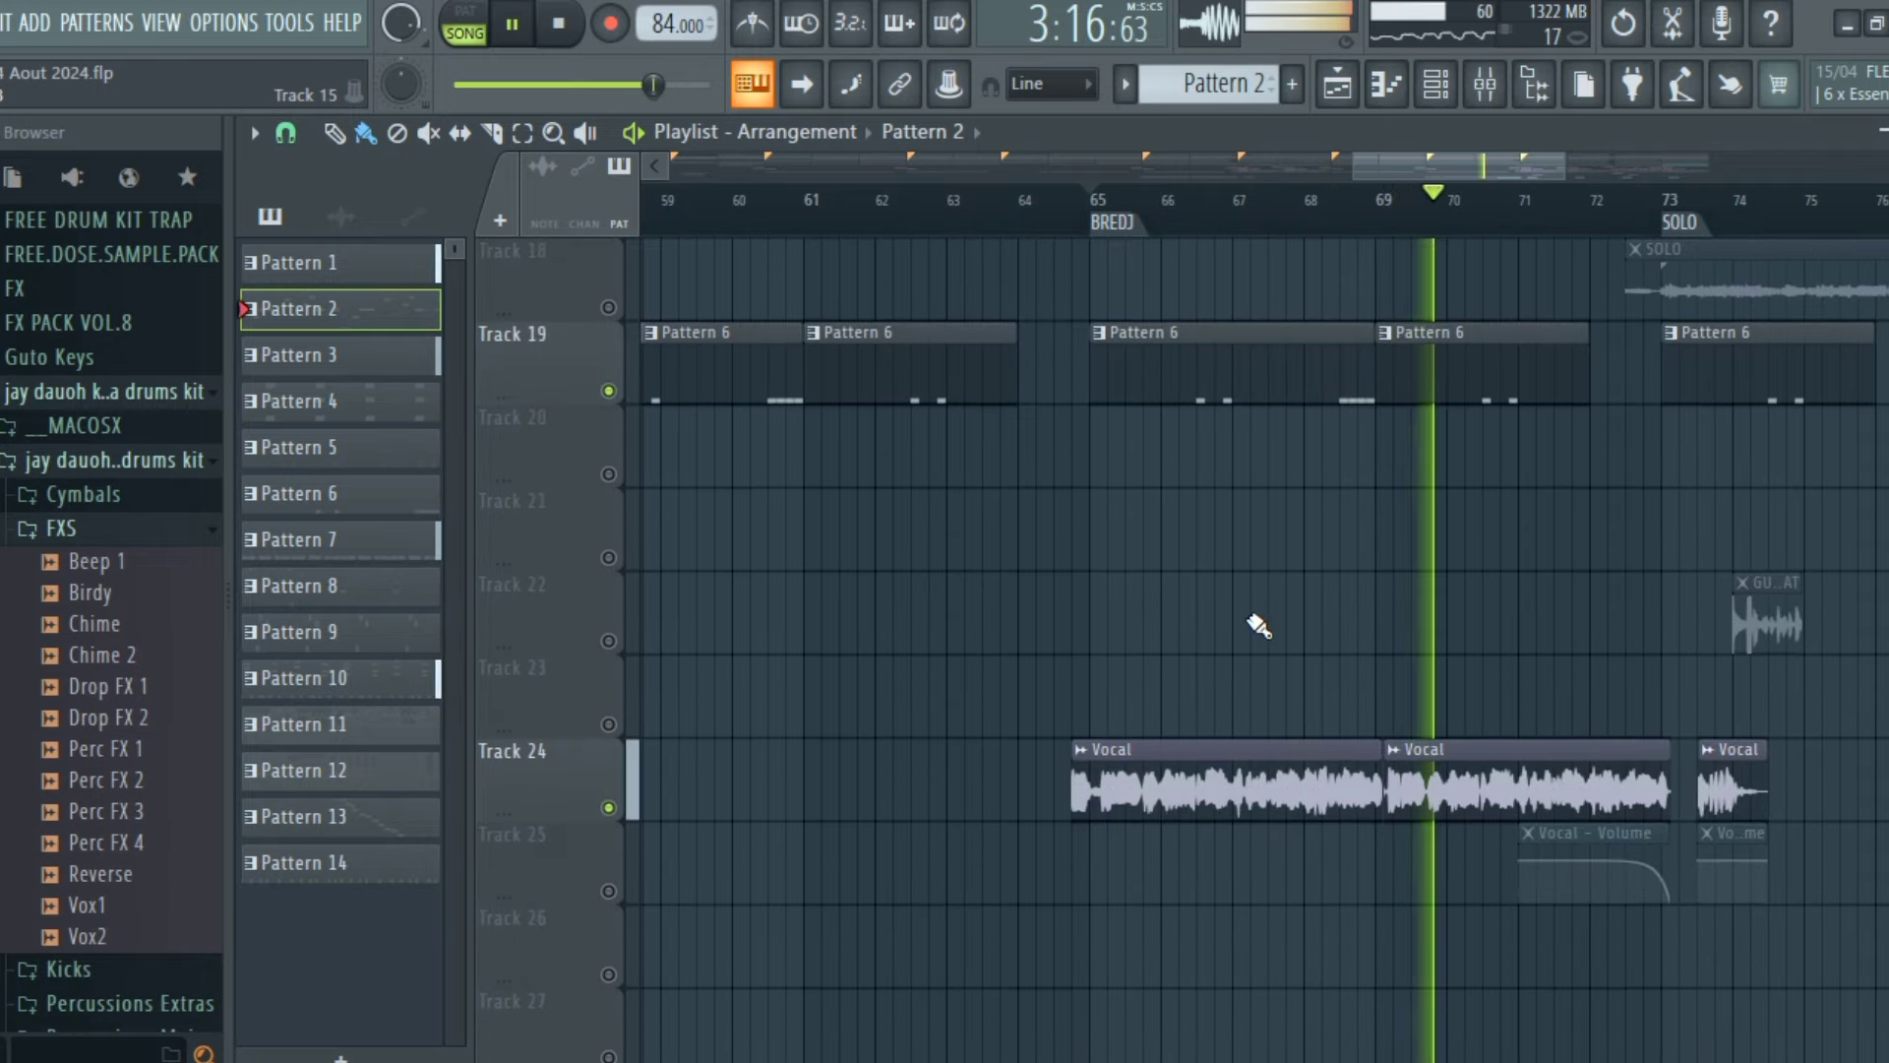
{"action": "scroll", "coordinate": [1258, 624], "scroll_direction": "up", "scroll_amount": 4}
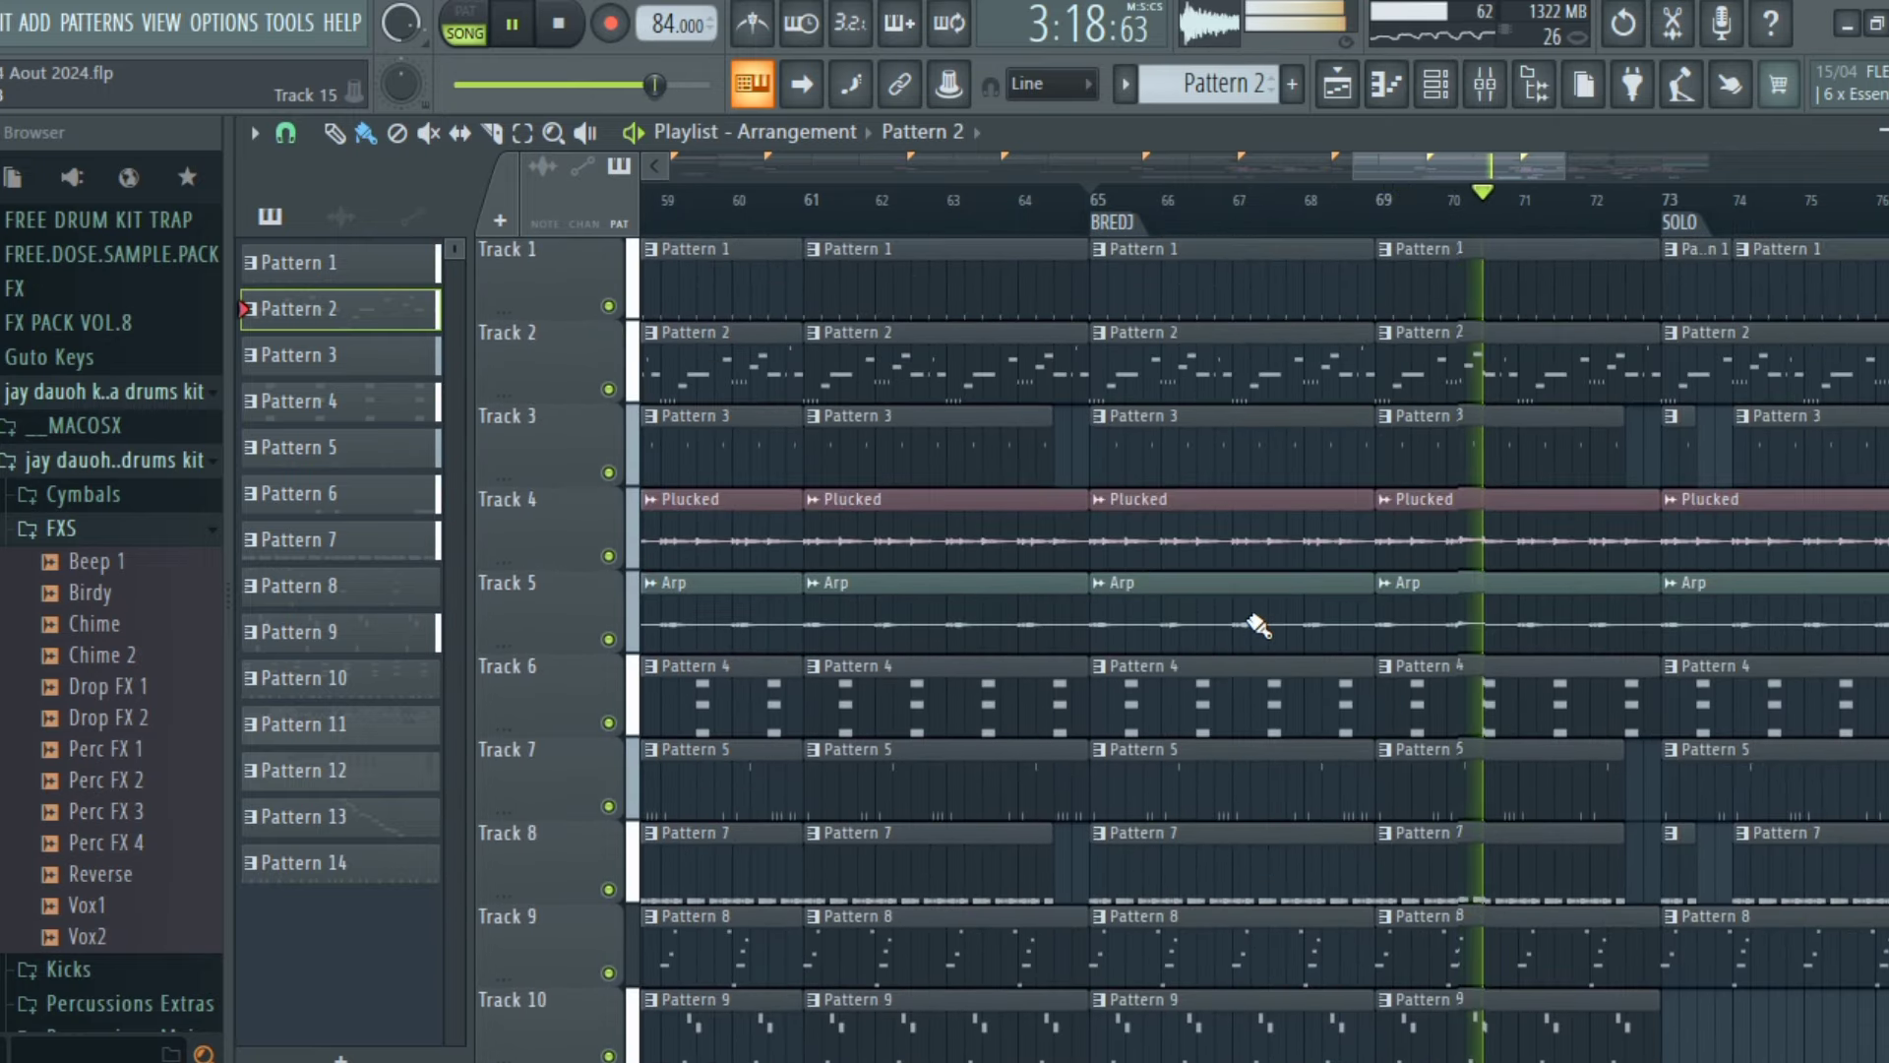
{"action": "scroll", "coordinate": [1257, 623], "scroll_direction": "down", "scroll_amount": 7}
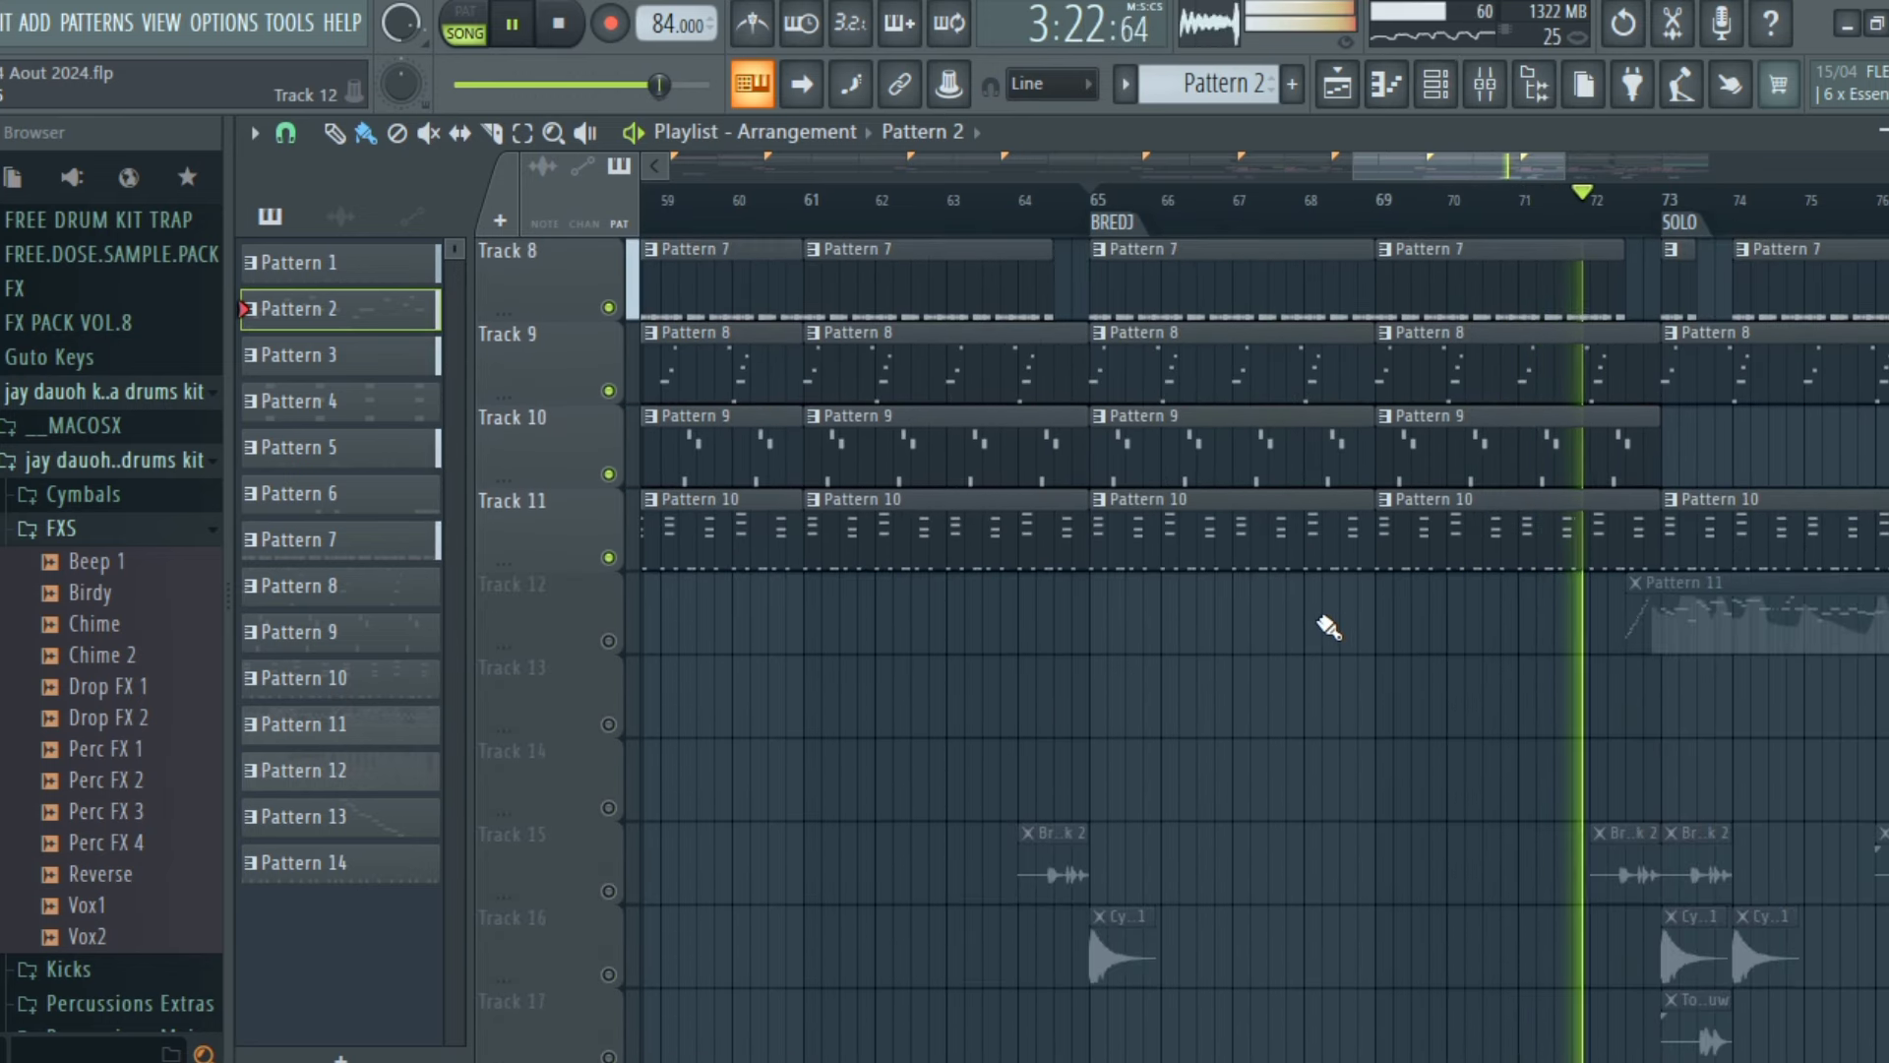
{"action": "scroll", "coordinate": [1334, 620], "scroll_direction": "down", "scroll_amount": 4}
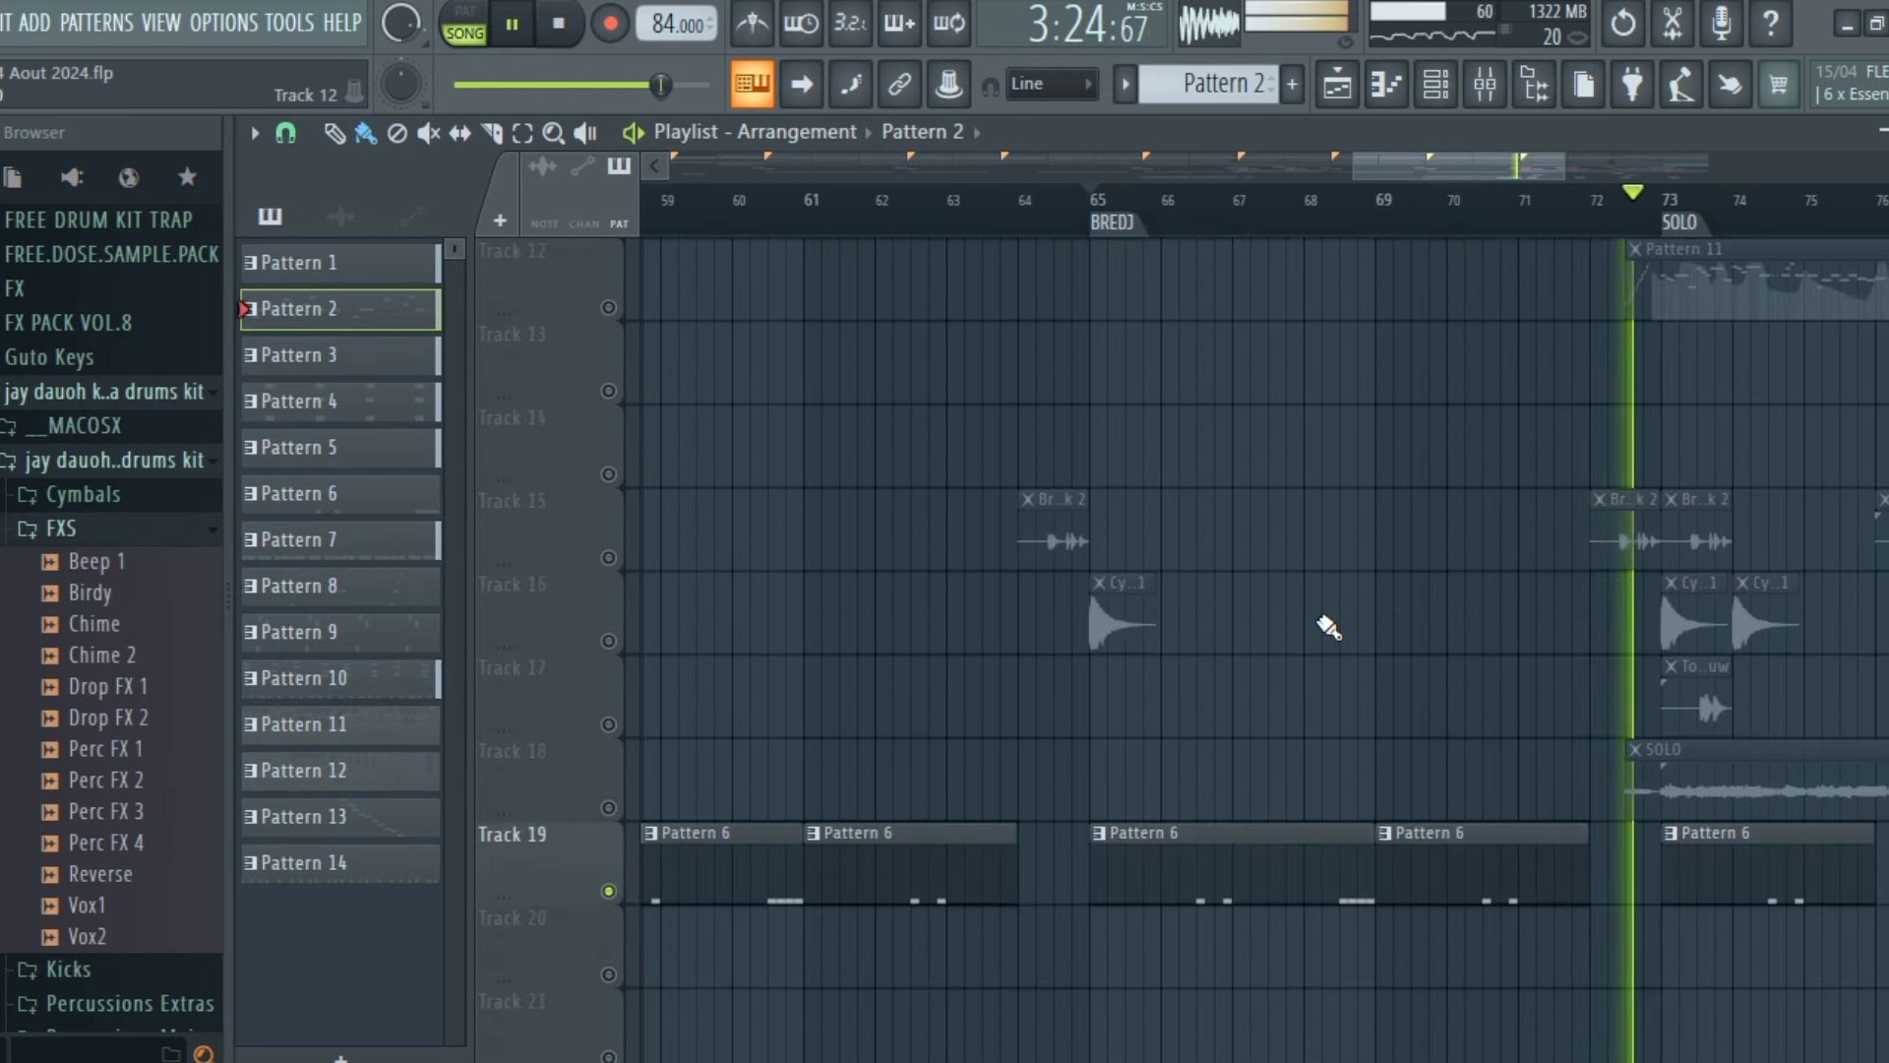
{"action": "key", "text": "space"}
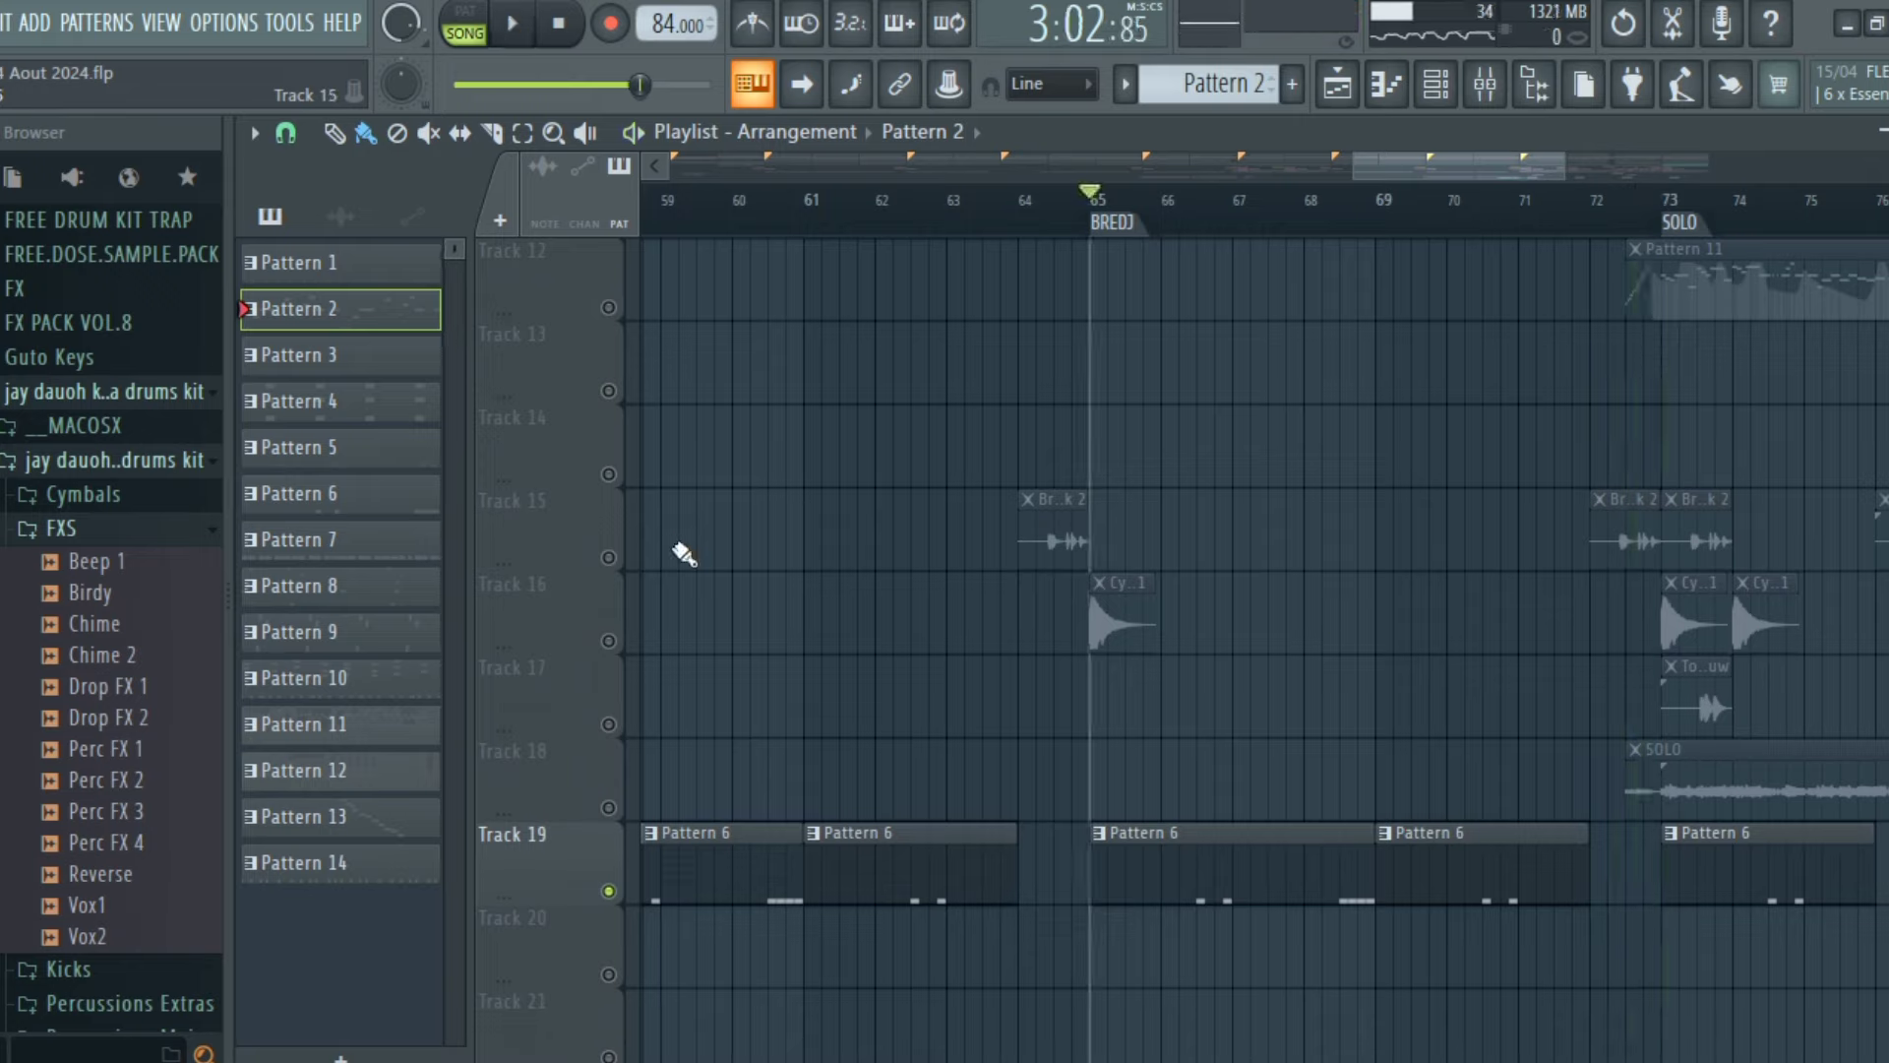
Unmute Track 15 with the Break 2 clips and Track 16 with Cymbal Drop 1, and audition them from bar 64
{"action": "left_click", "coordinate": [609, 557]}
{"action": "left_click", "coordinate": [609, 641]}
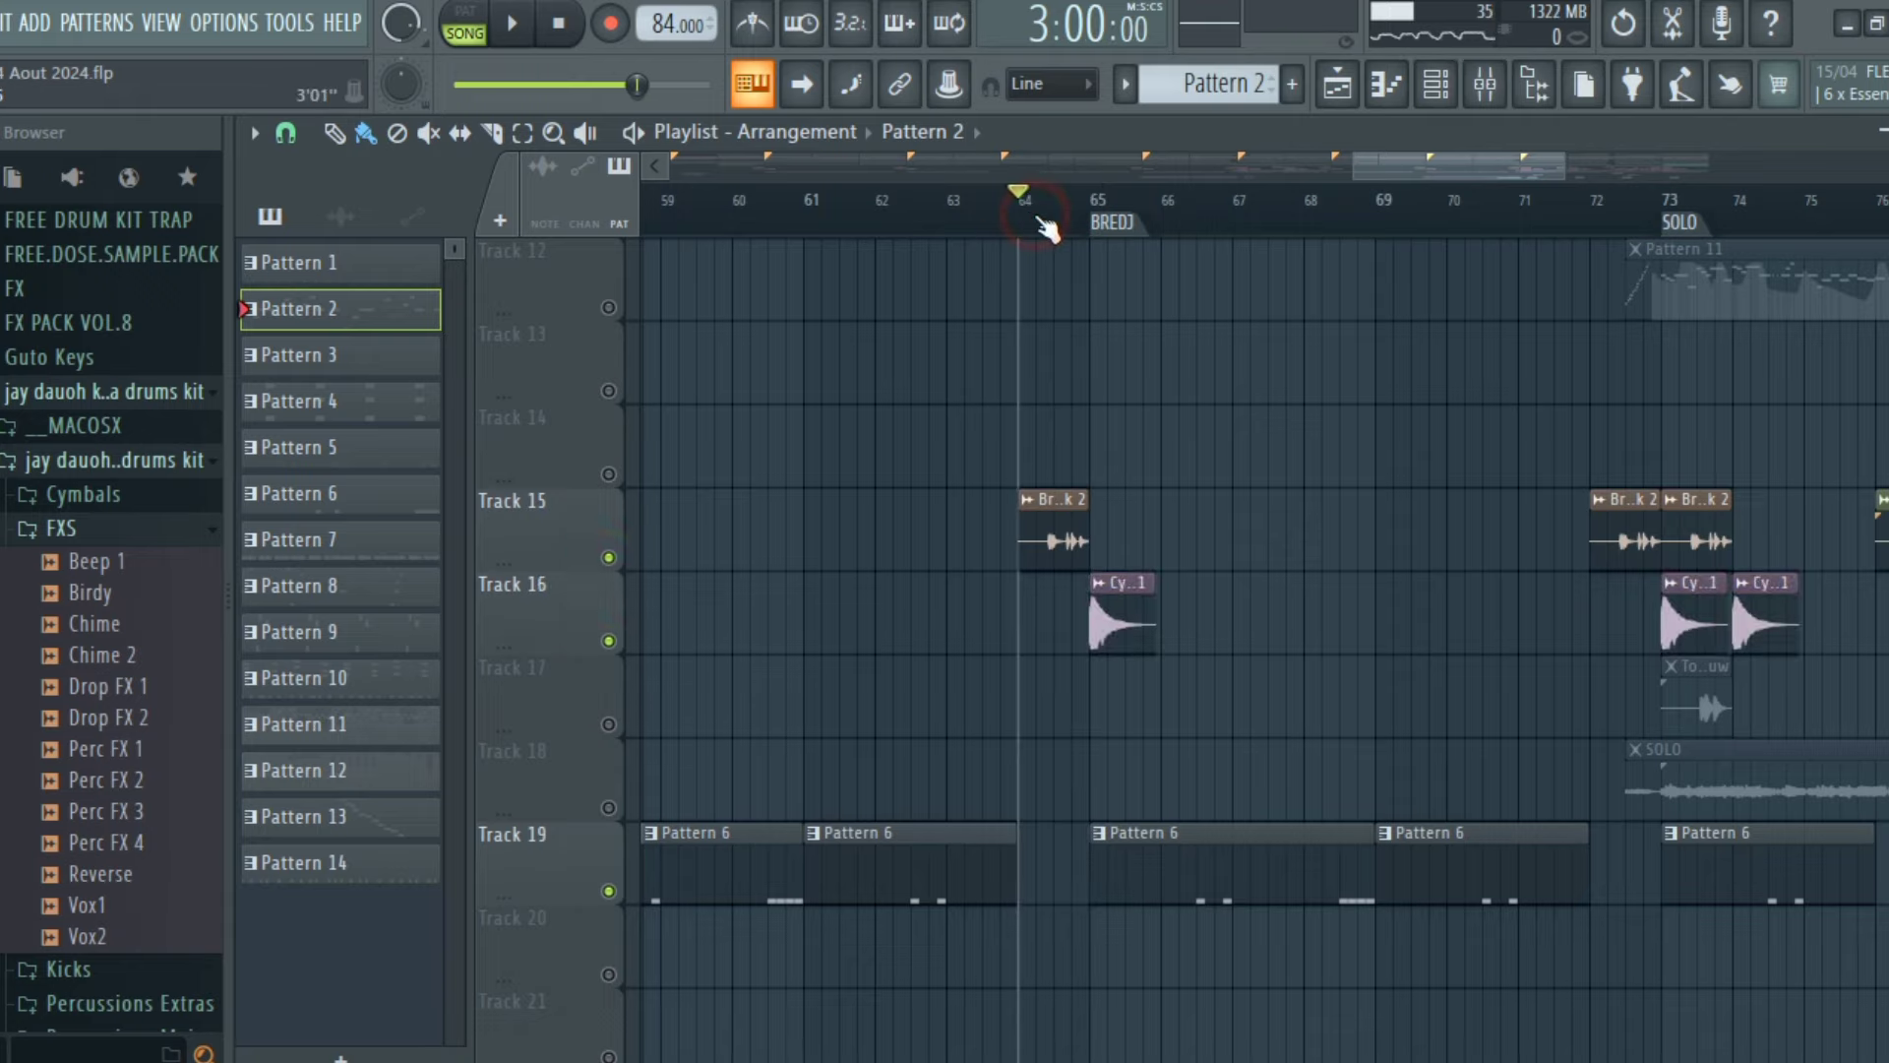
{"action": "key", "text": "space"}
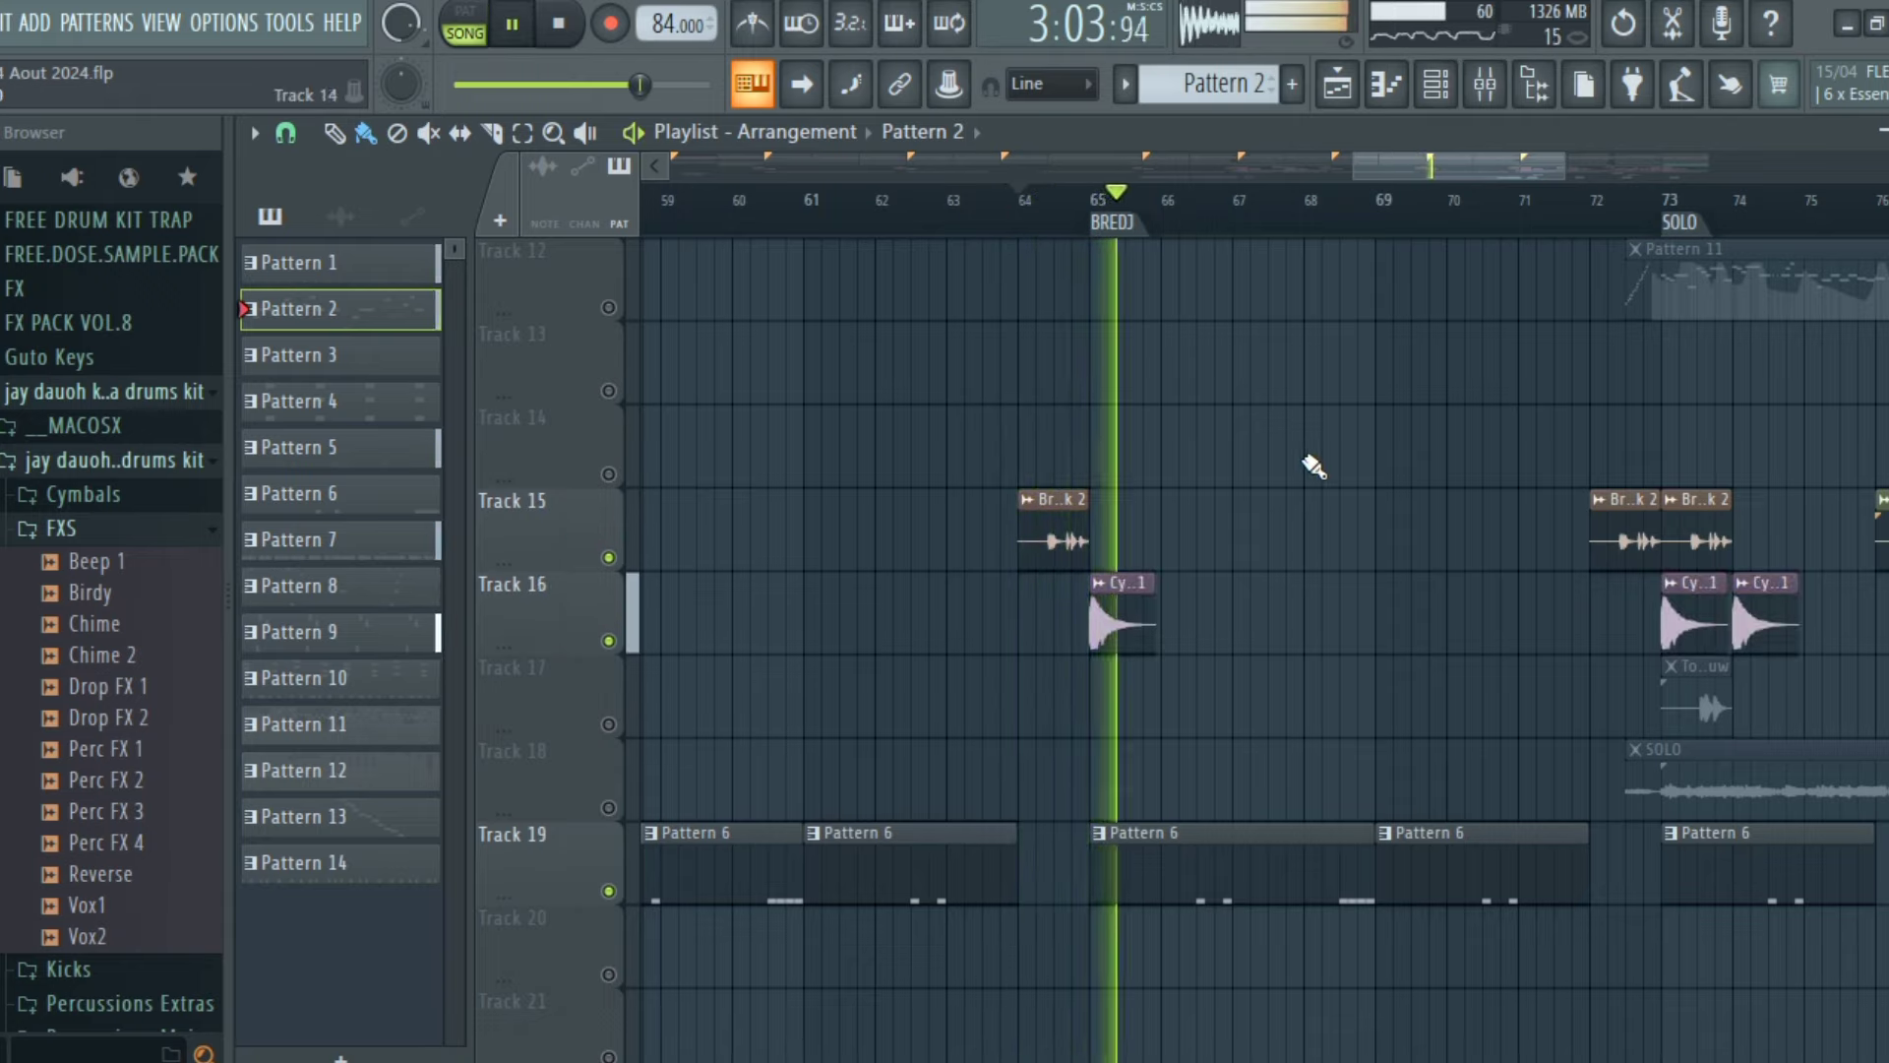
{"action": "scroll", "coordinate": [1313, 466], "scroll_direction": "up", "scroll_amount": 10}
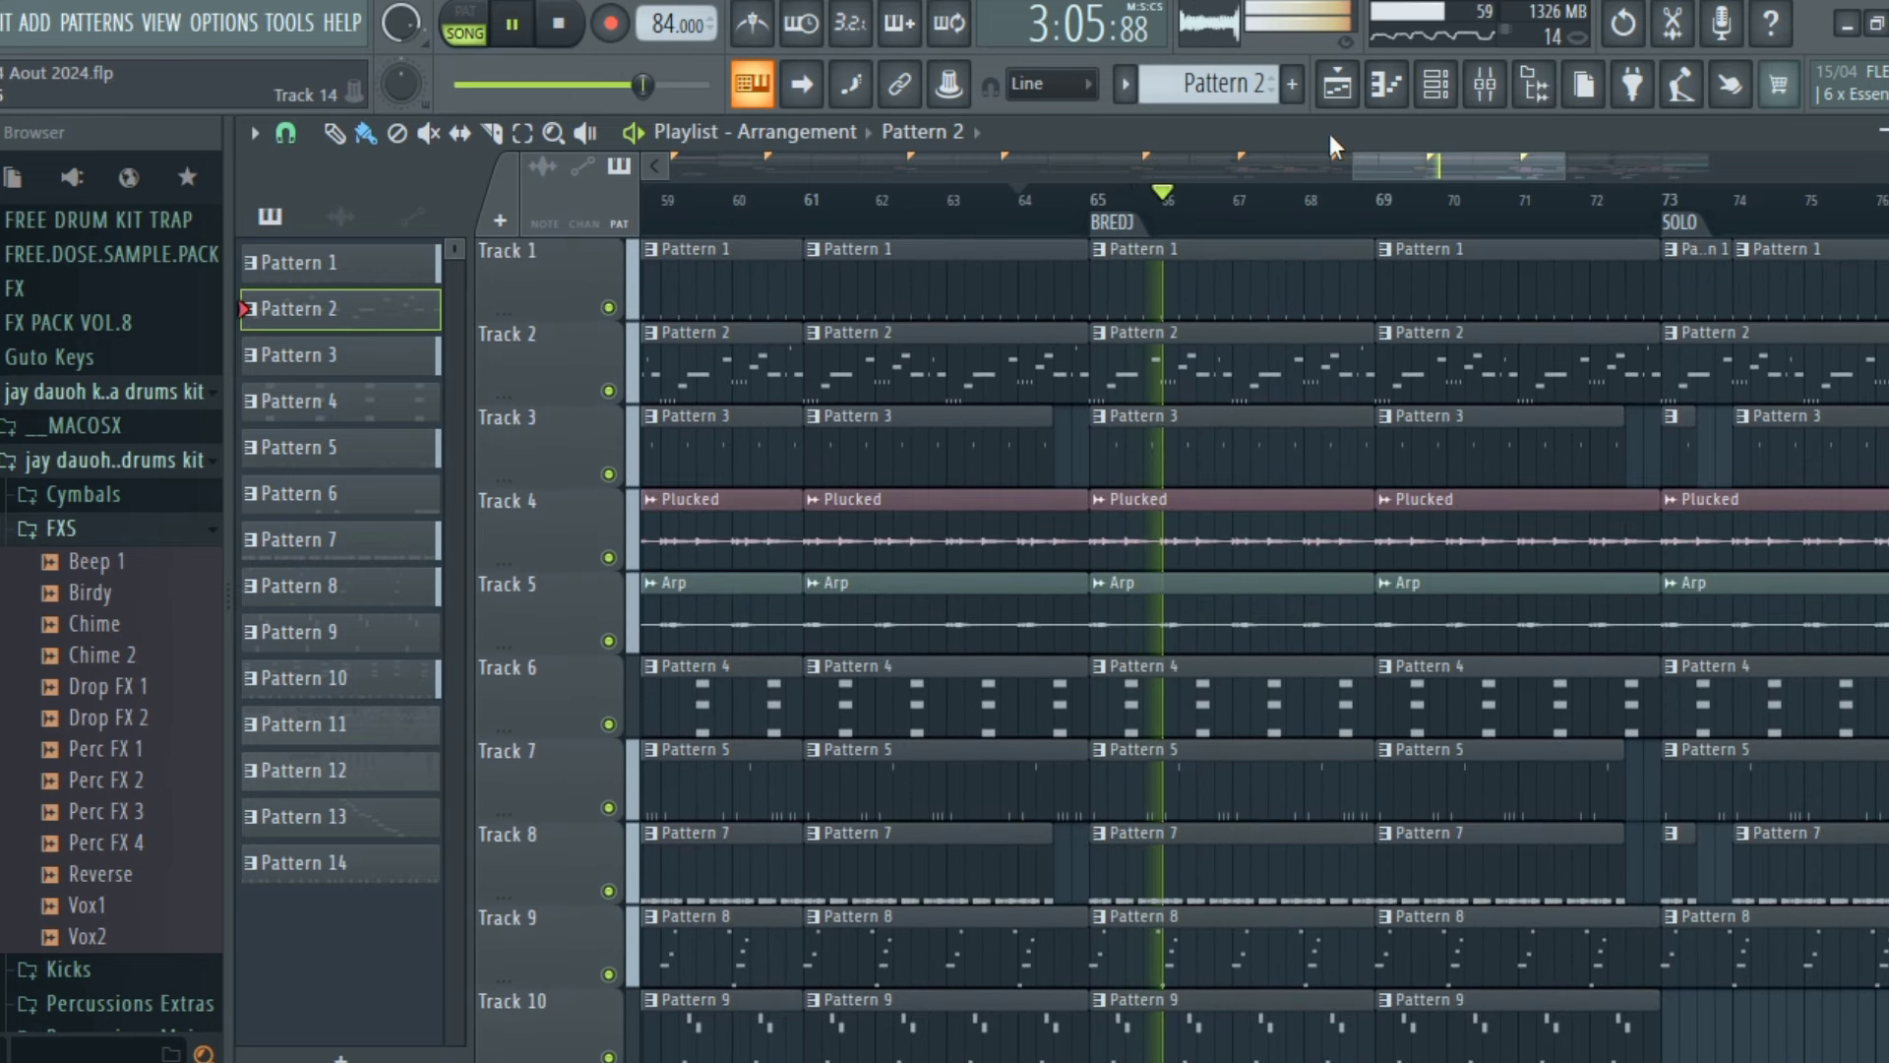
{"action": "left_click_drag", "start_coordinate": [1405, 158], "coordinate": [1472, 162]}
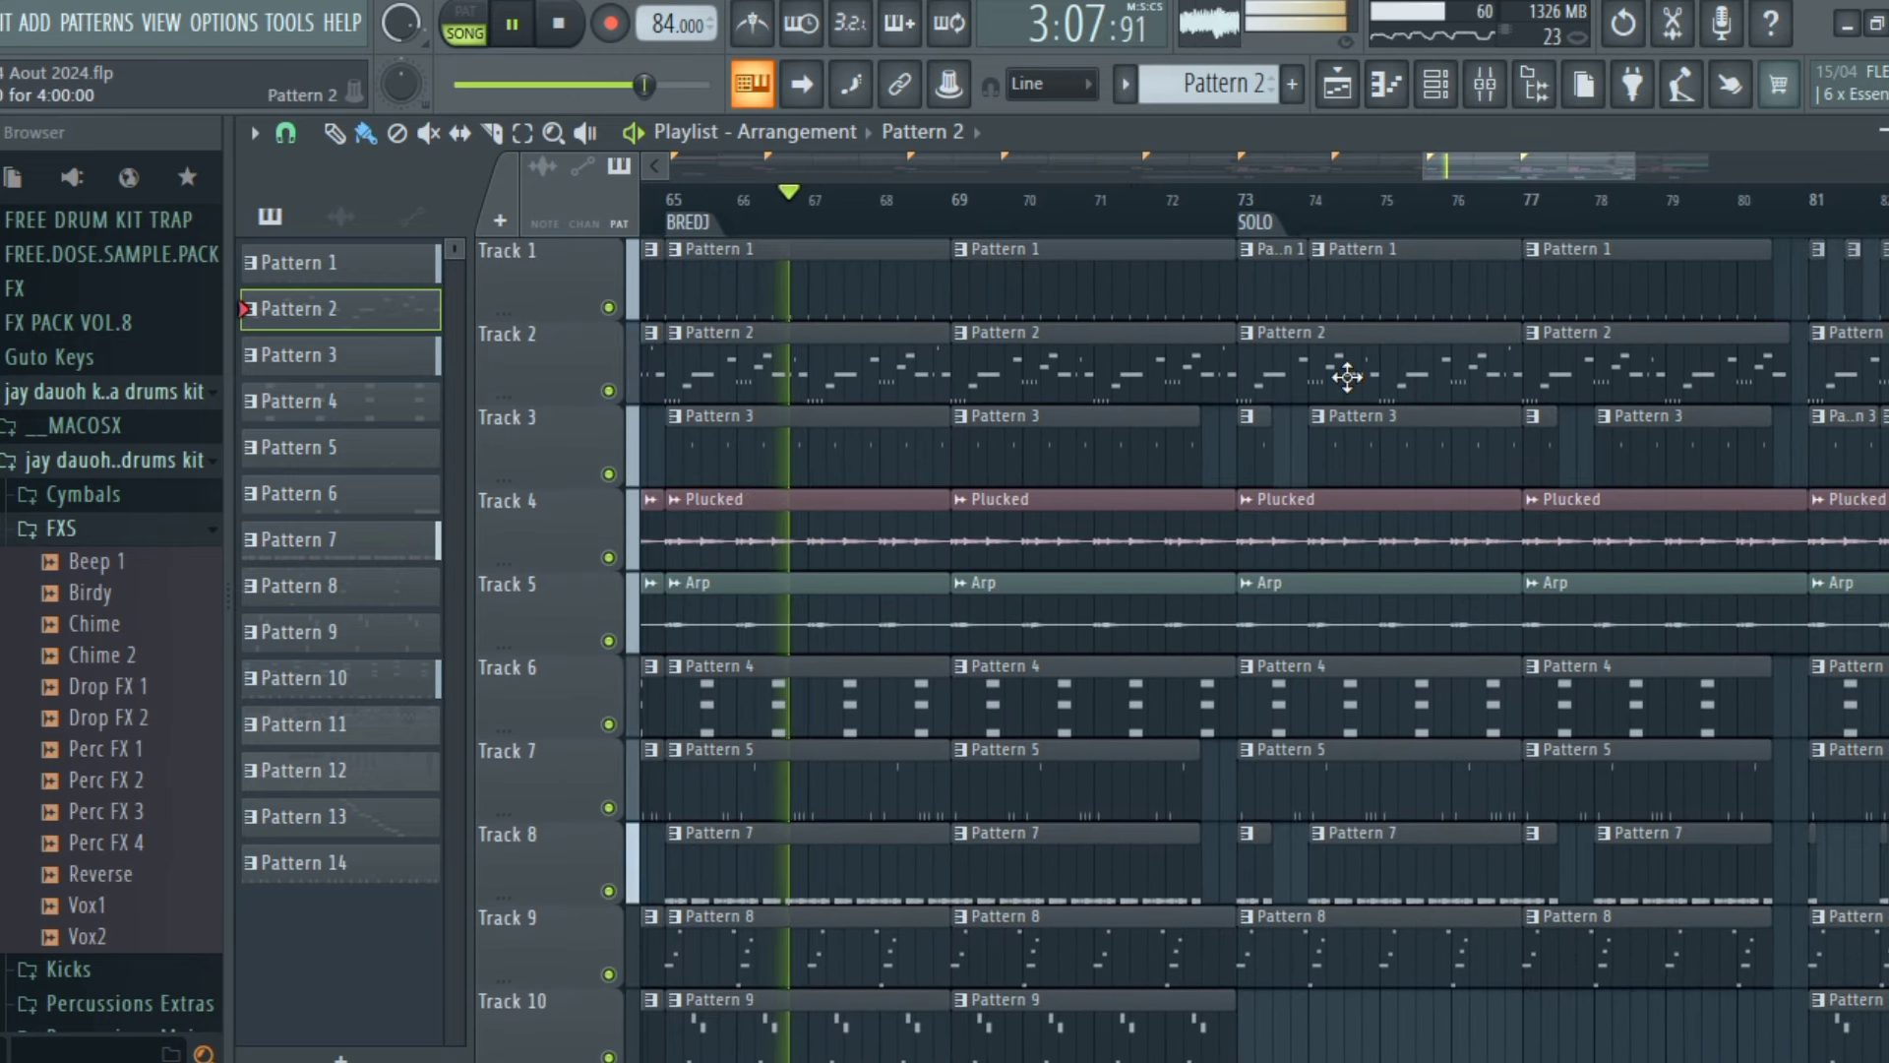
{"action": "key", "text": "space"}
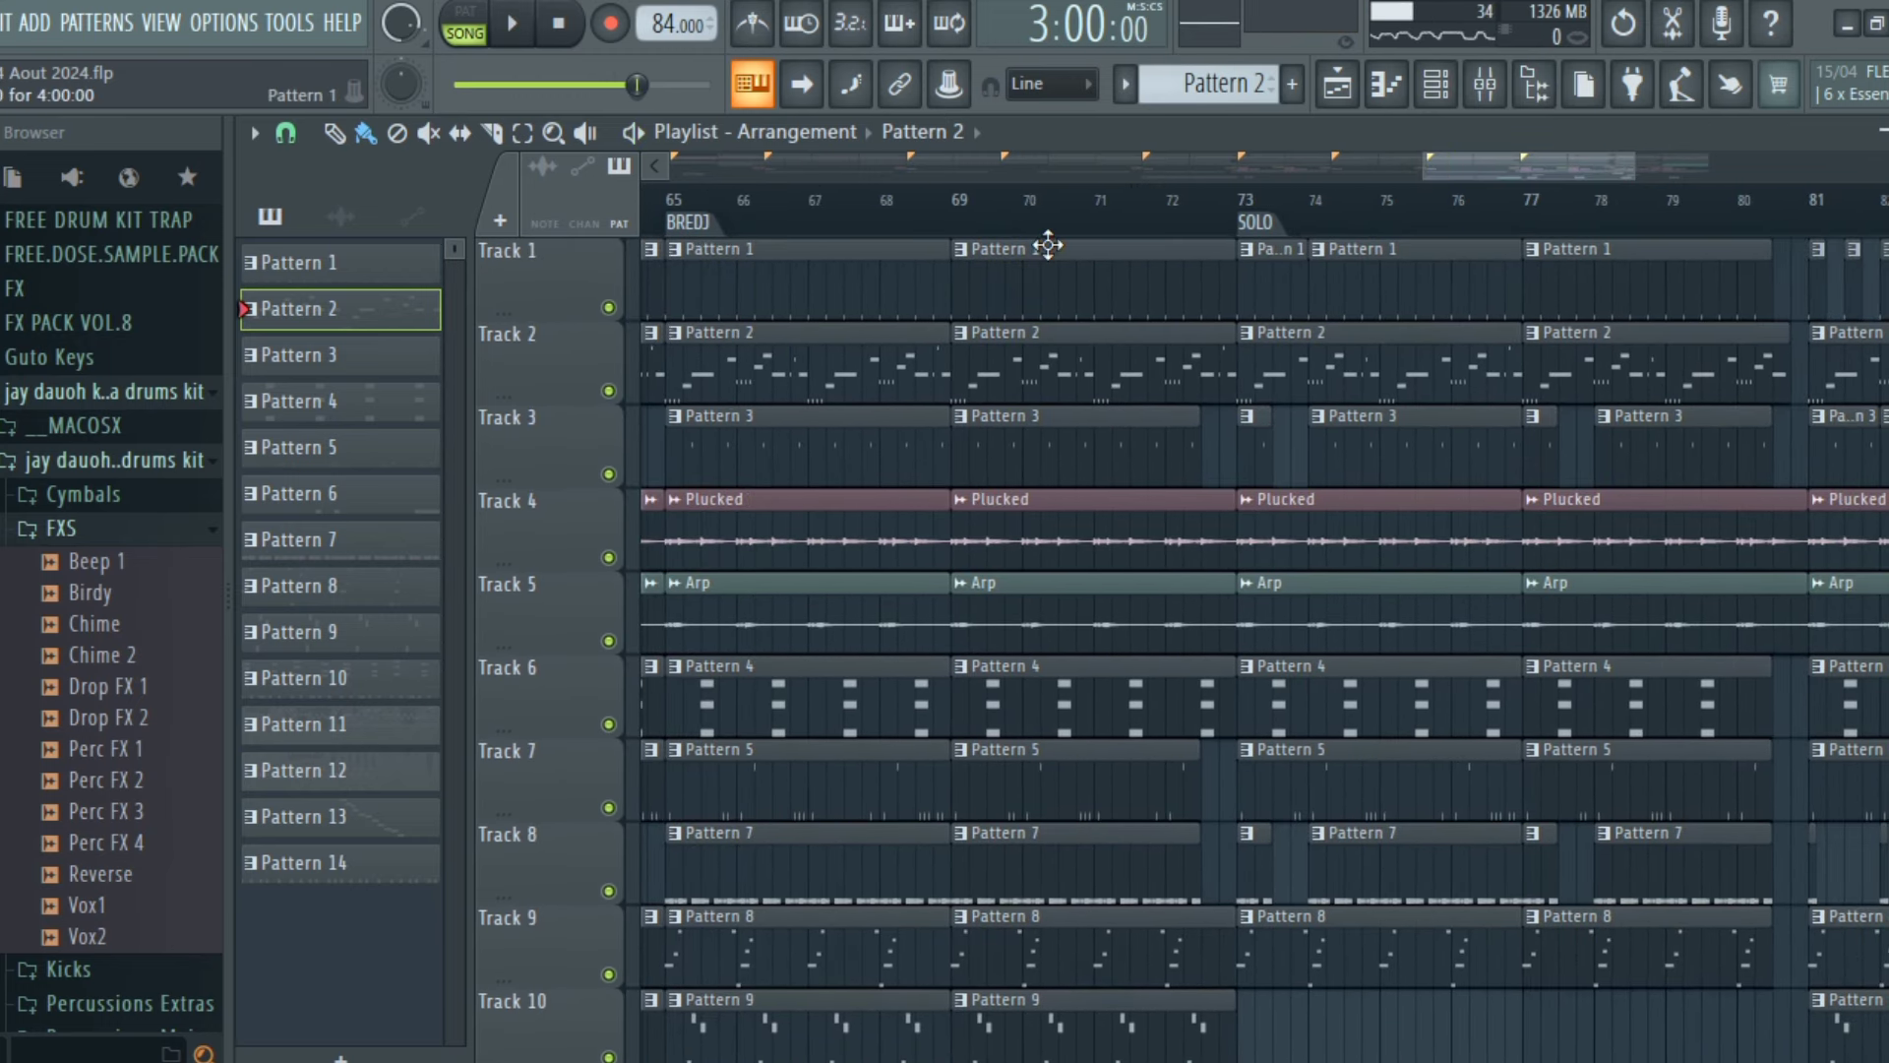
Solo Track 12 with Pattern 11, add Tracks 13 and 18 to it, and review Pattern 11's notes in the piano roll during playback
{"action": "scroll", "coordinate": [620, 751], "scroll_direction": "down", "scroll_amount": 6}
{"action": "scroll", "coordinate": [962, 548], "scroll_direction": "down", "scroll_amount": 3}
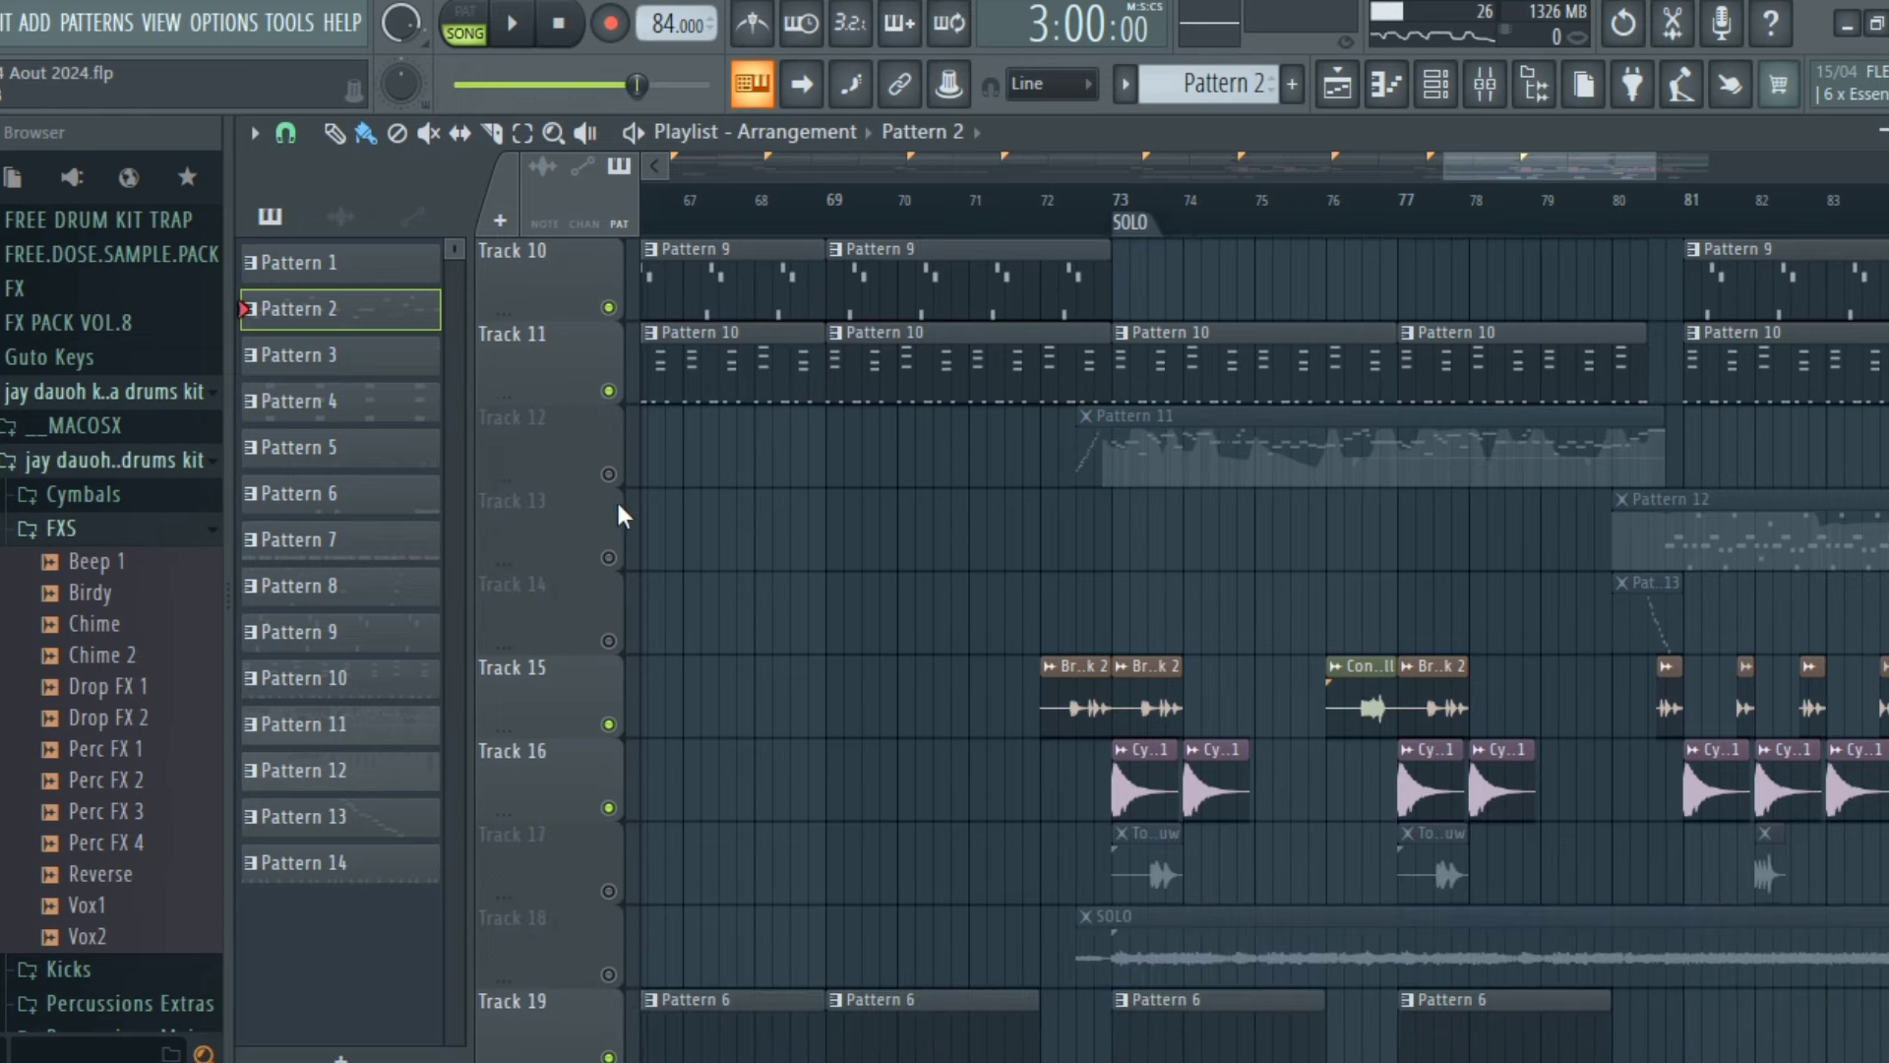
{"action": "right_click", "coordinate": [610, 475]}
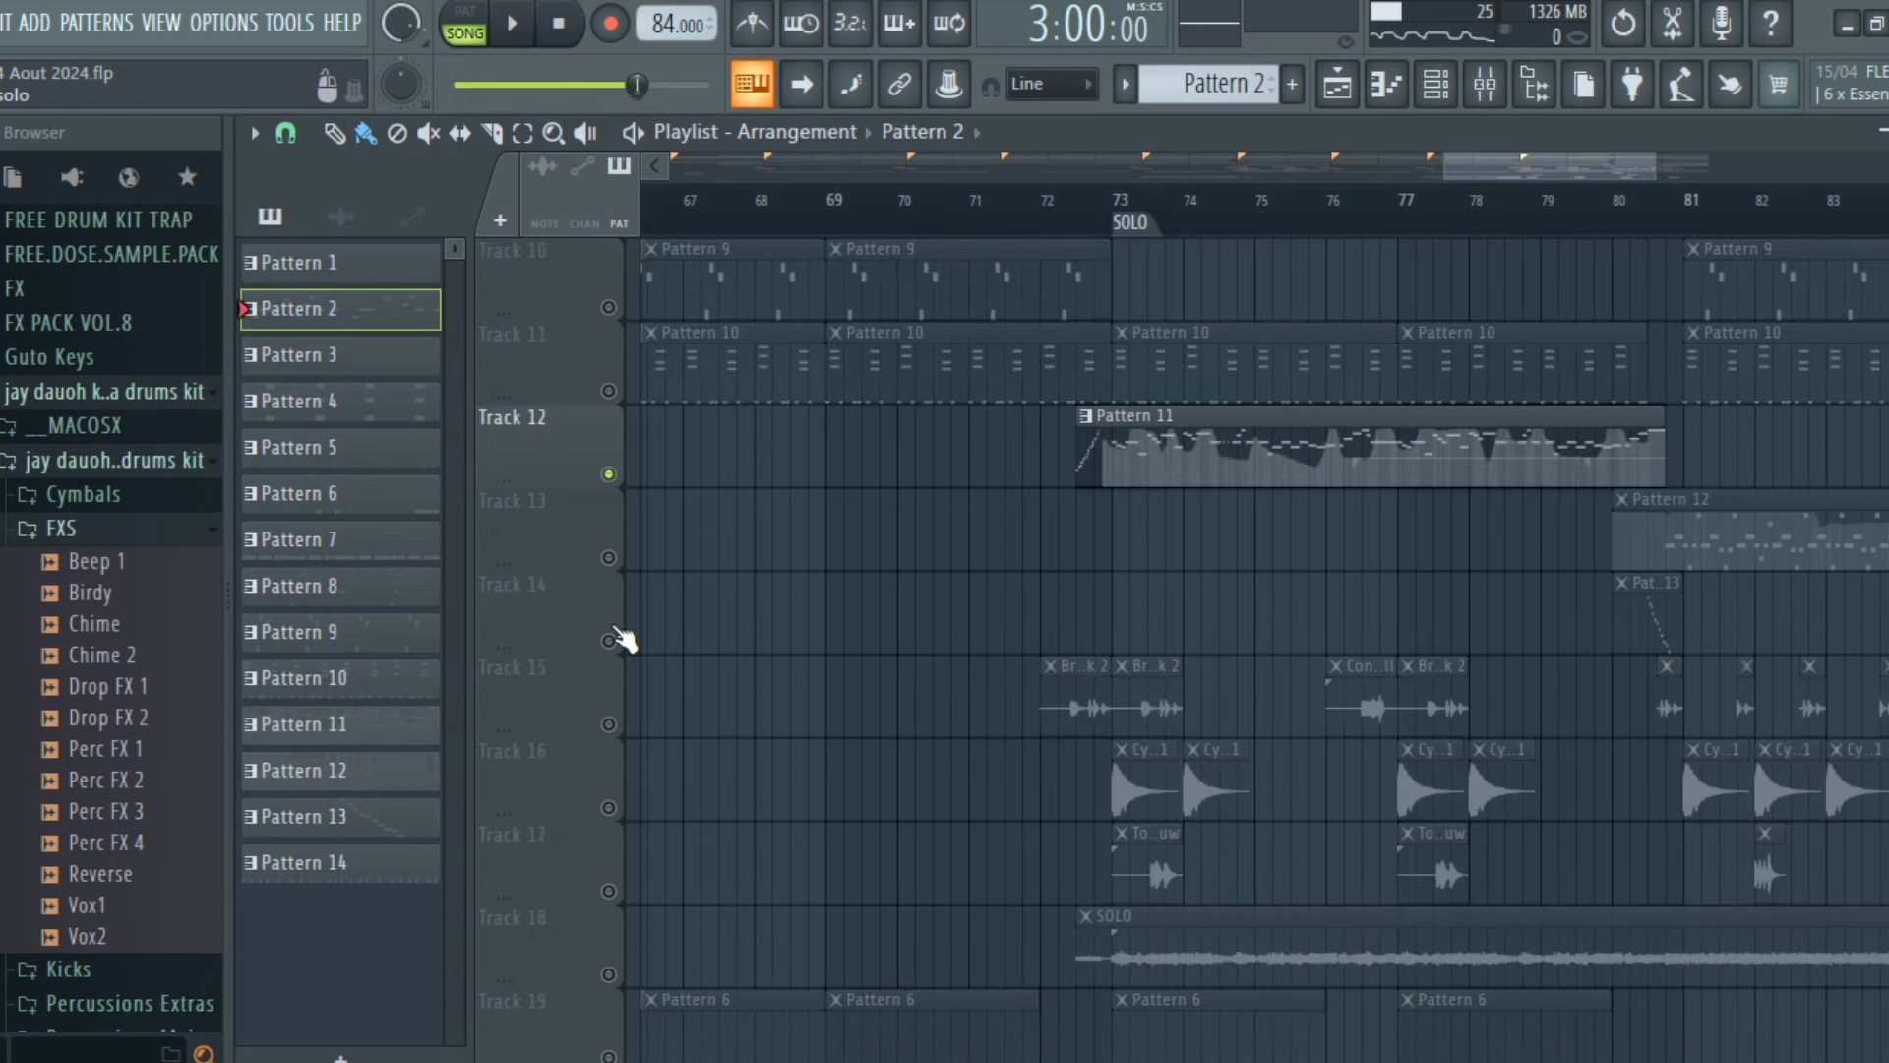
{"action": "left_click", "coordinate": [610, 974]}
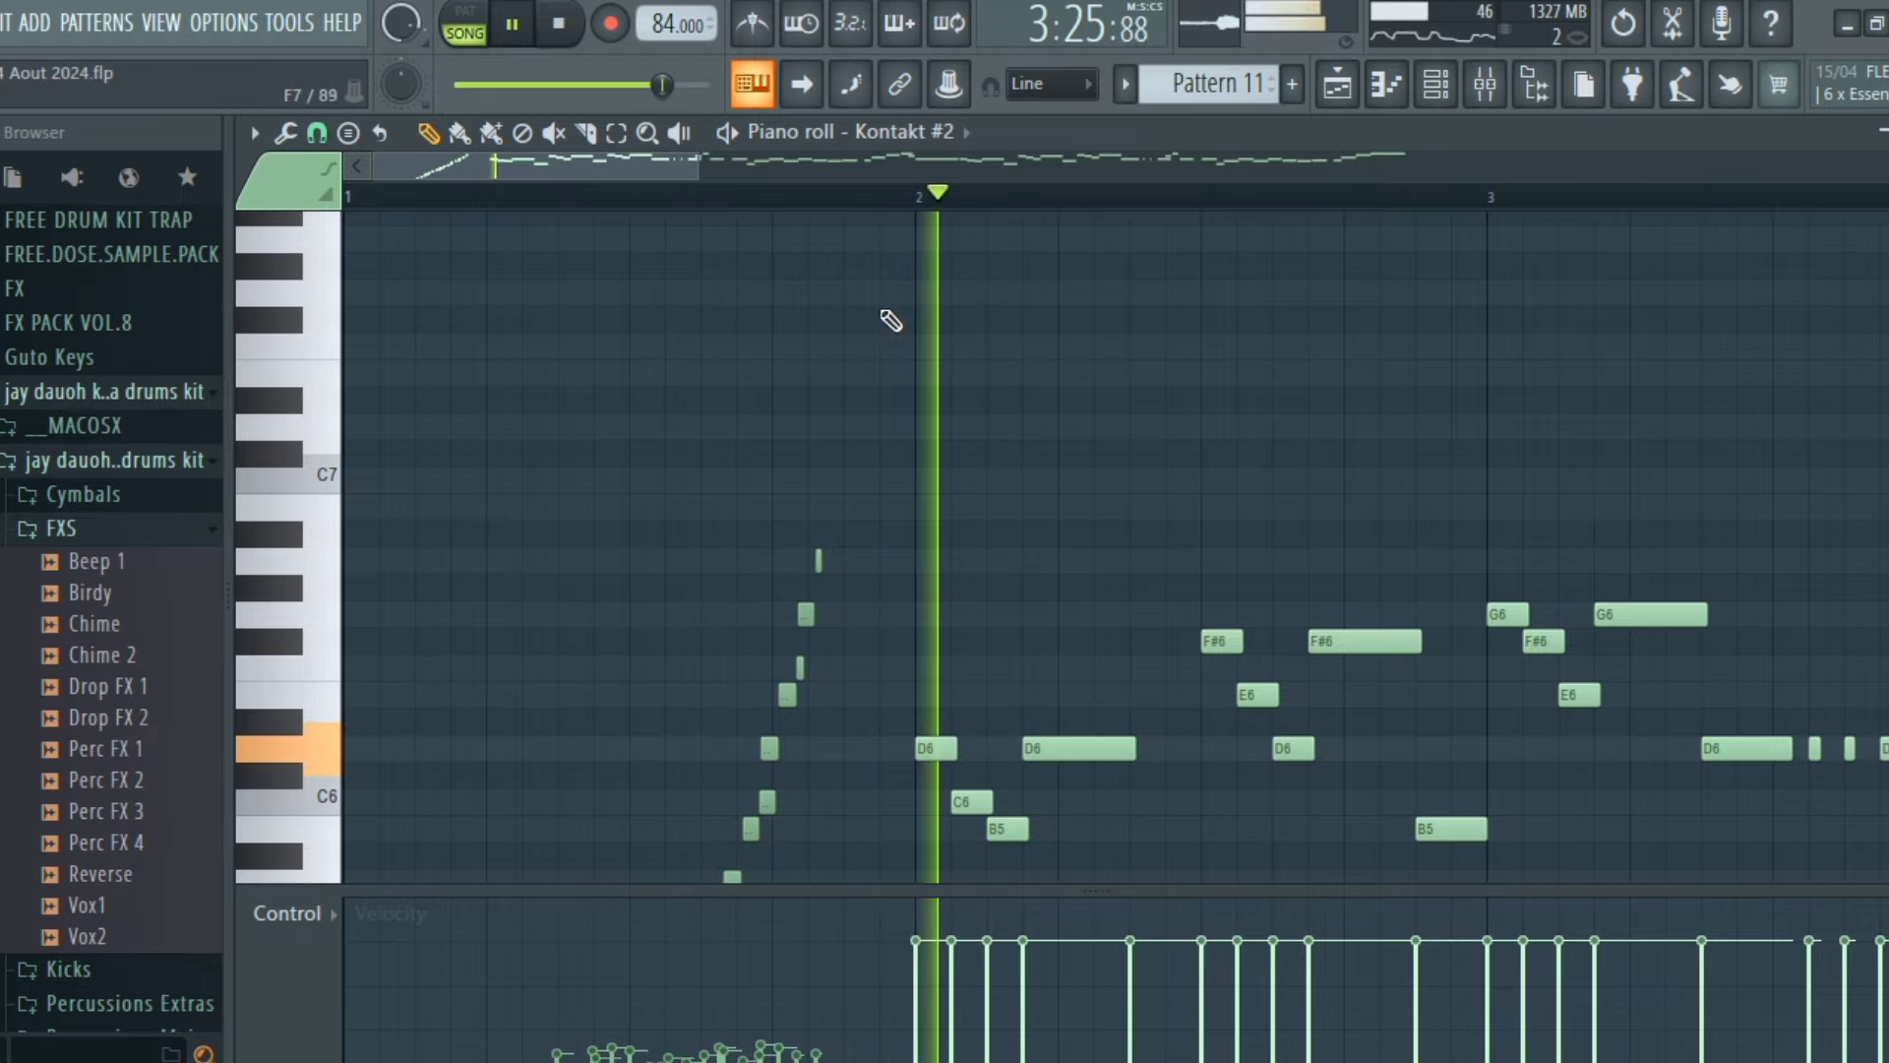
{"action": "left_click_drag", "start_coordinate": [630, 164], "coordinate": [1256, 167]}
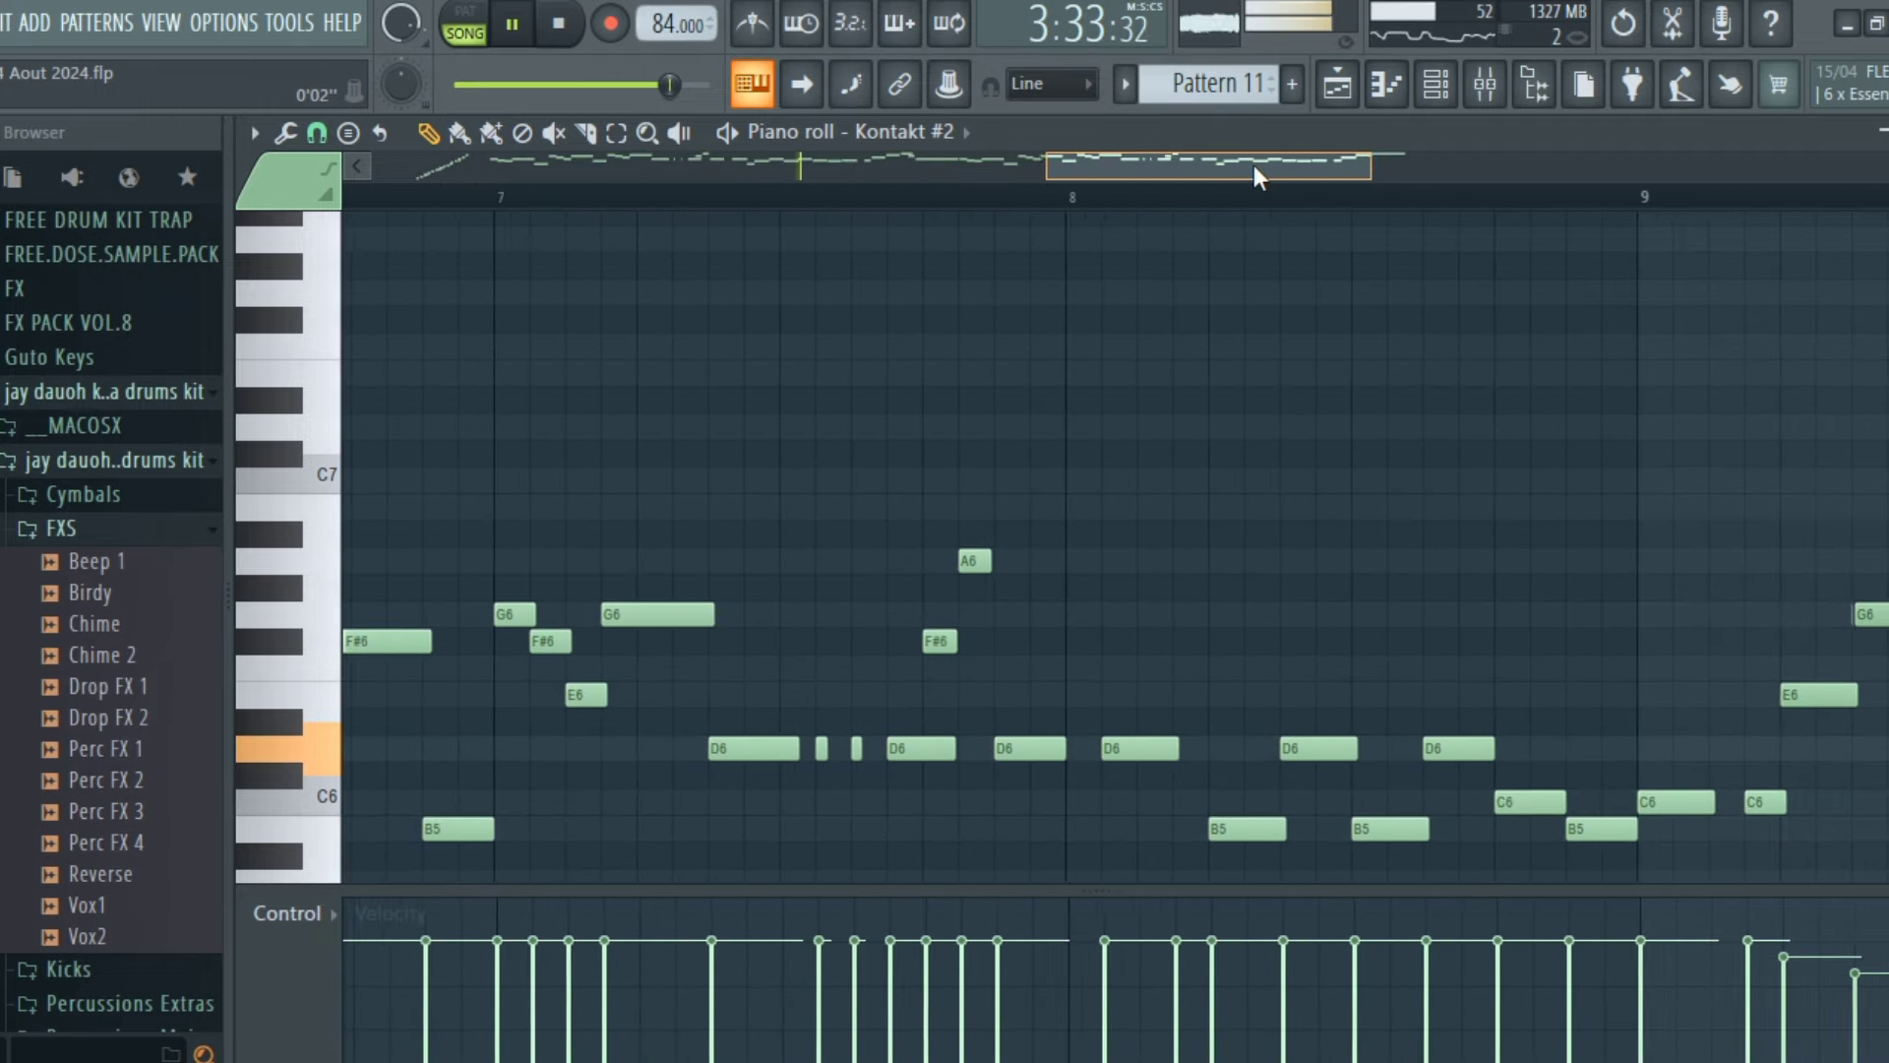
{"action": "left_click", "coordinate": [1337, 83]}
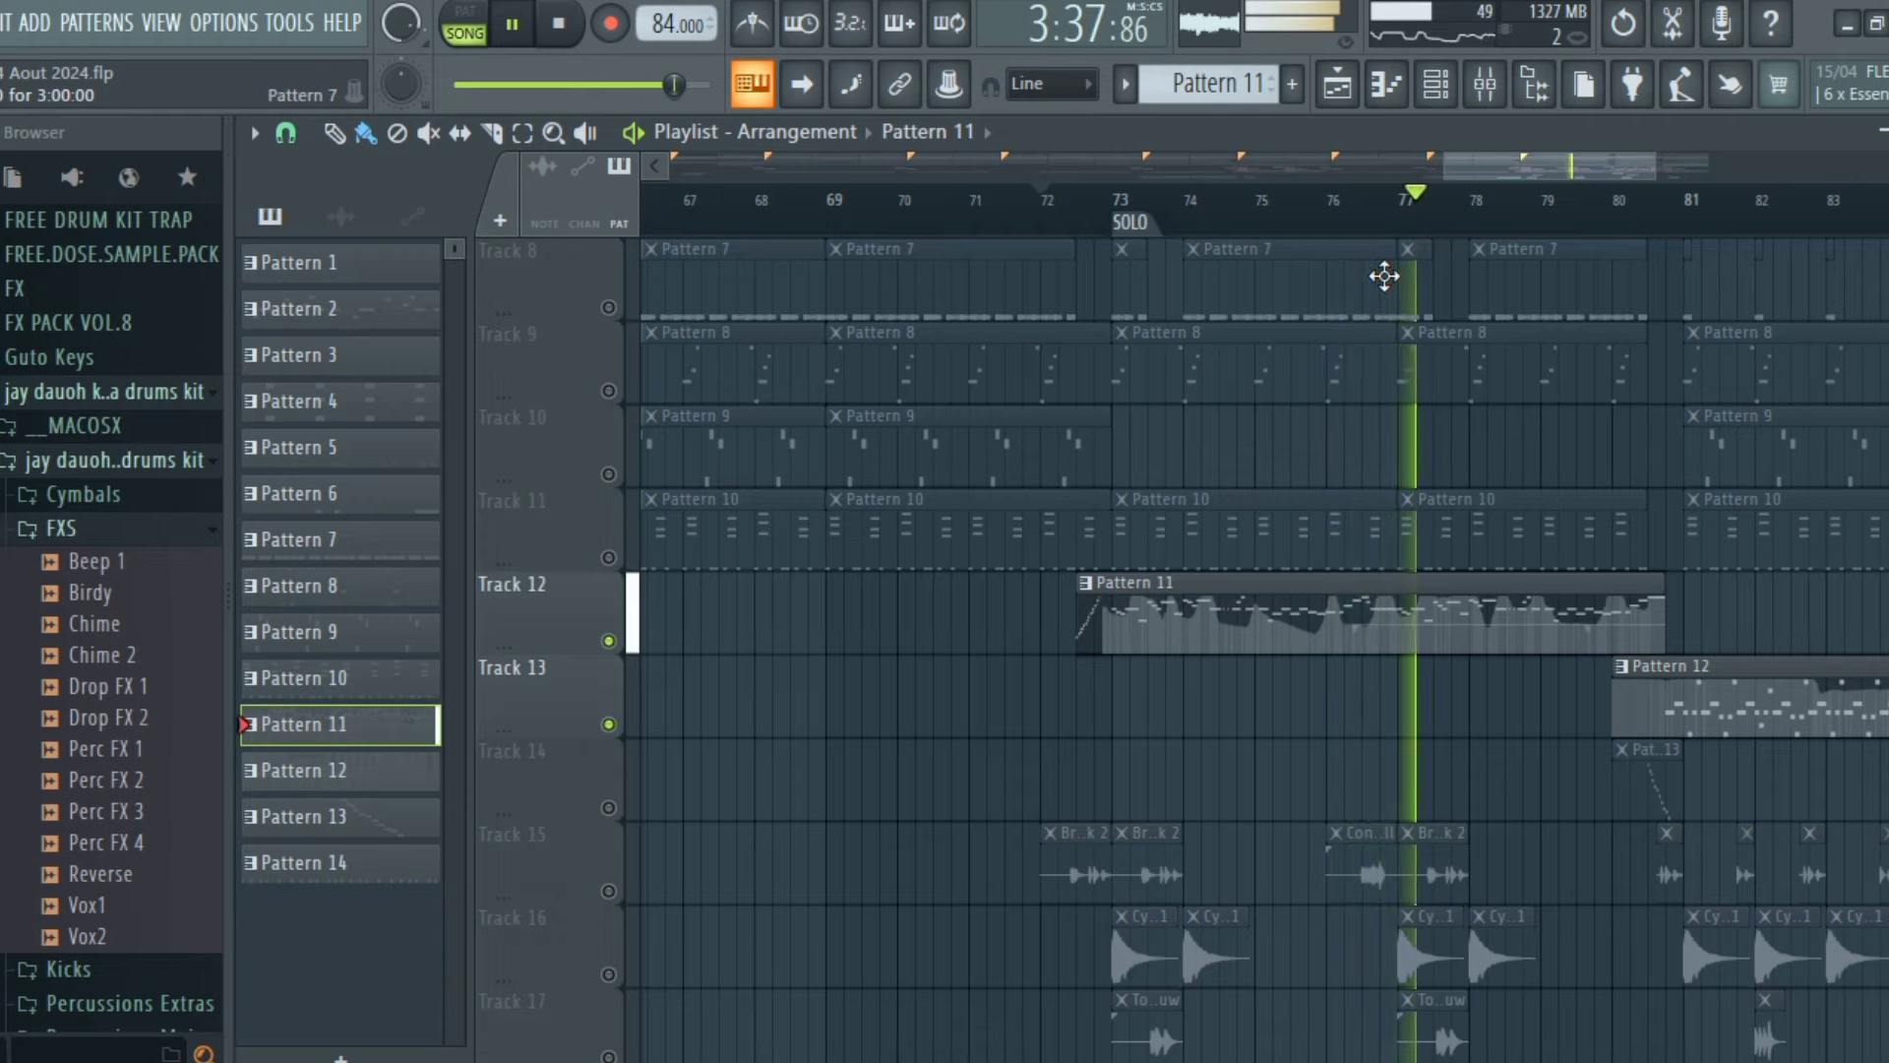
Listen to the soloed tracks through the SOLO section and unmute Track 14 with Pattern 13
{"action": "scroll", "coordinate": [1255, 477], "scroll_direction": "down", "scroll_amount": 1}
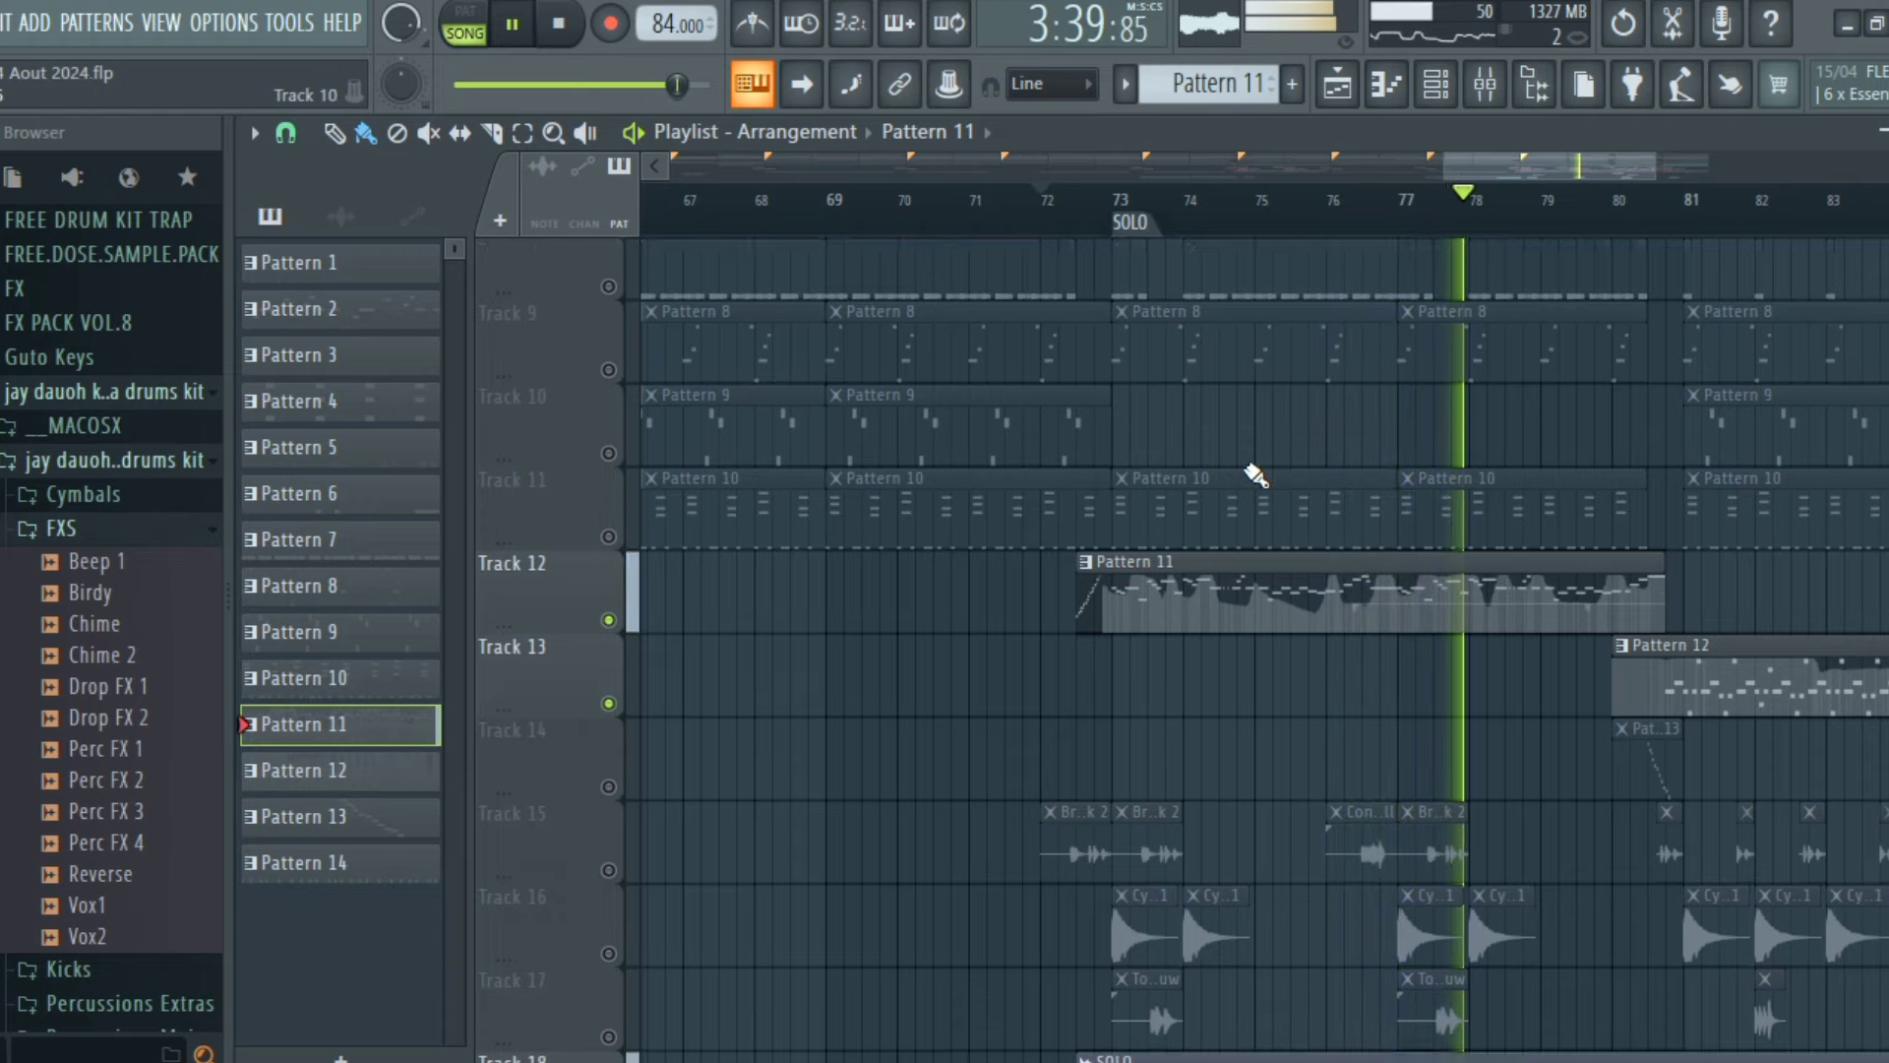
{"action": "scroll", "coordinate": [1255, 476], "scroll_direction": "down", "scroll_amount": 2}
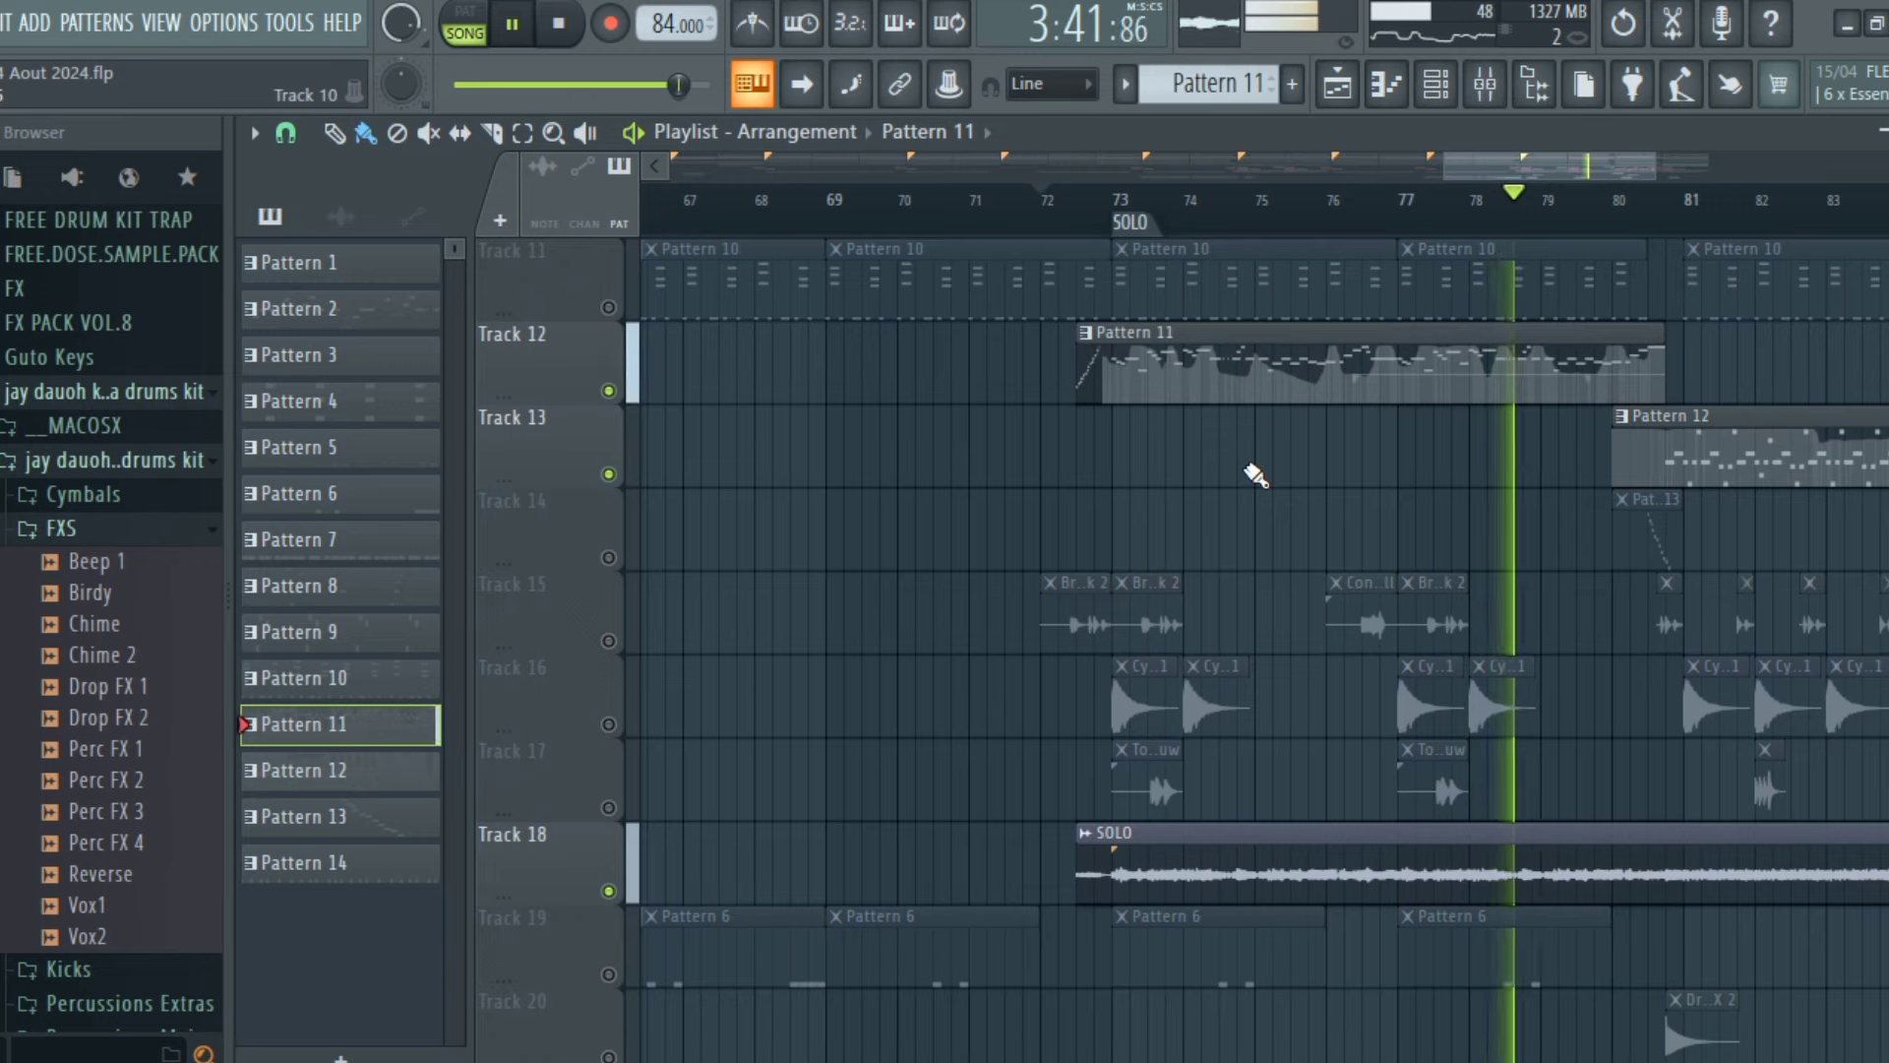
{"action": "scroll", "coordinate": [1256, 476], "scroll_direction": "up", "scroll_amount": 4}
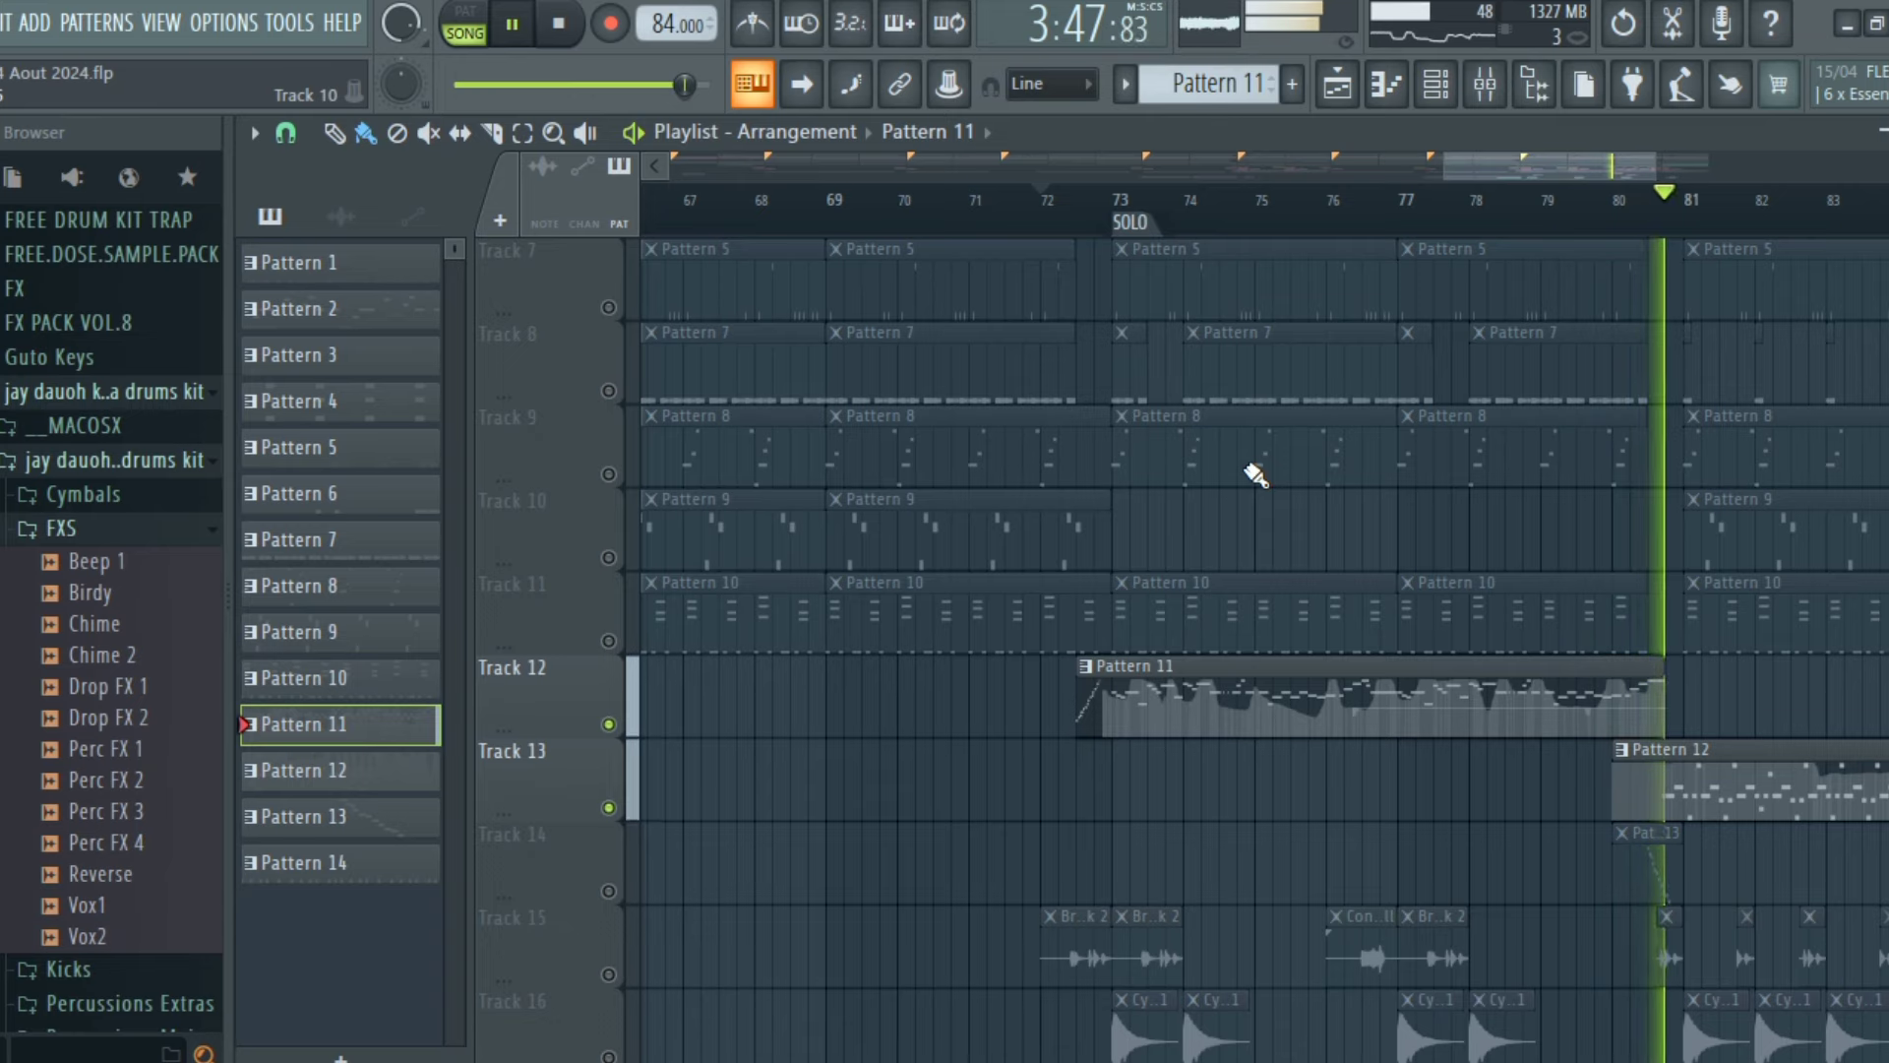
{"action": "scroll", "coordinate": [1255, 476], "scroll_direction": "down", "scroll_amount": 3}
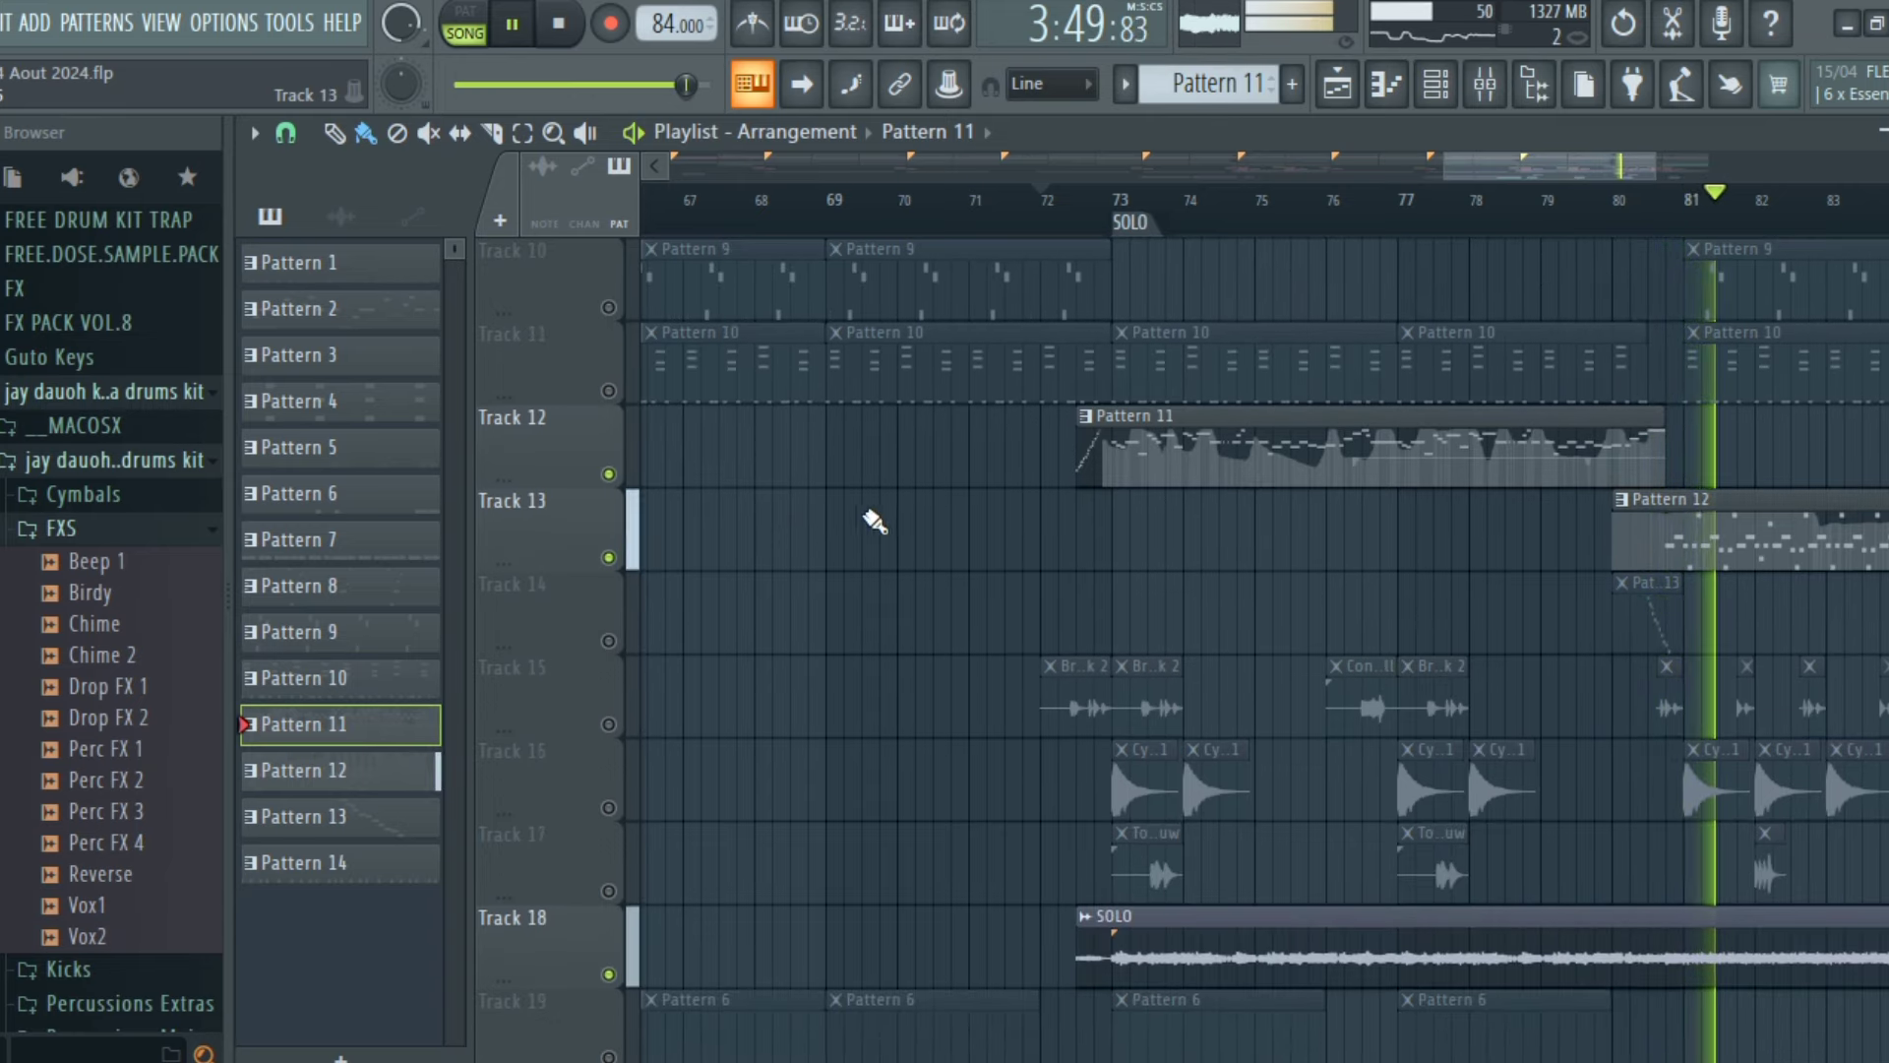
{"action": "left_click", "coordinate": [610, 641]}
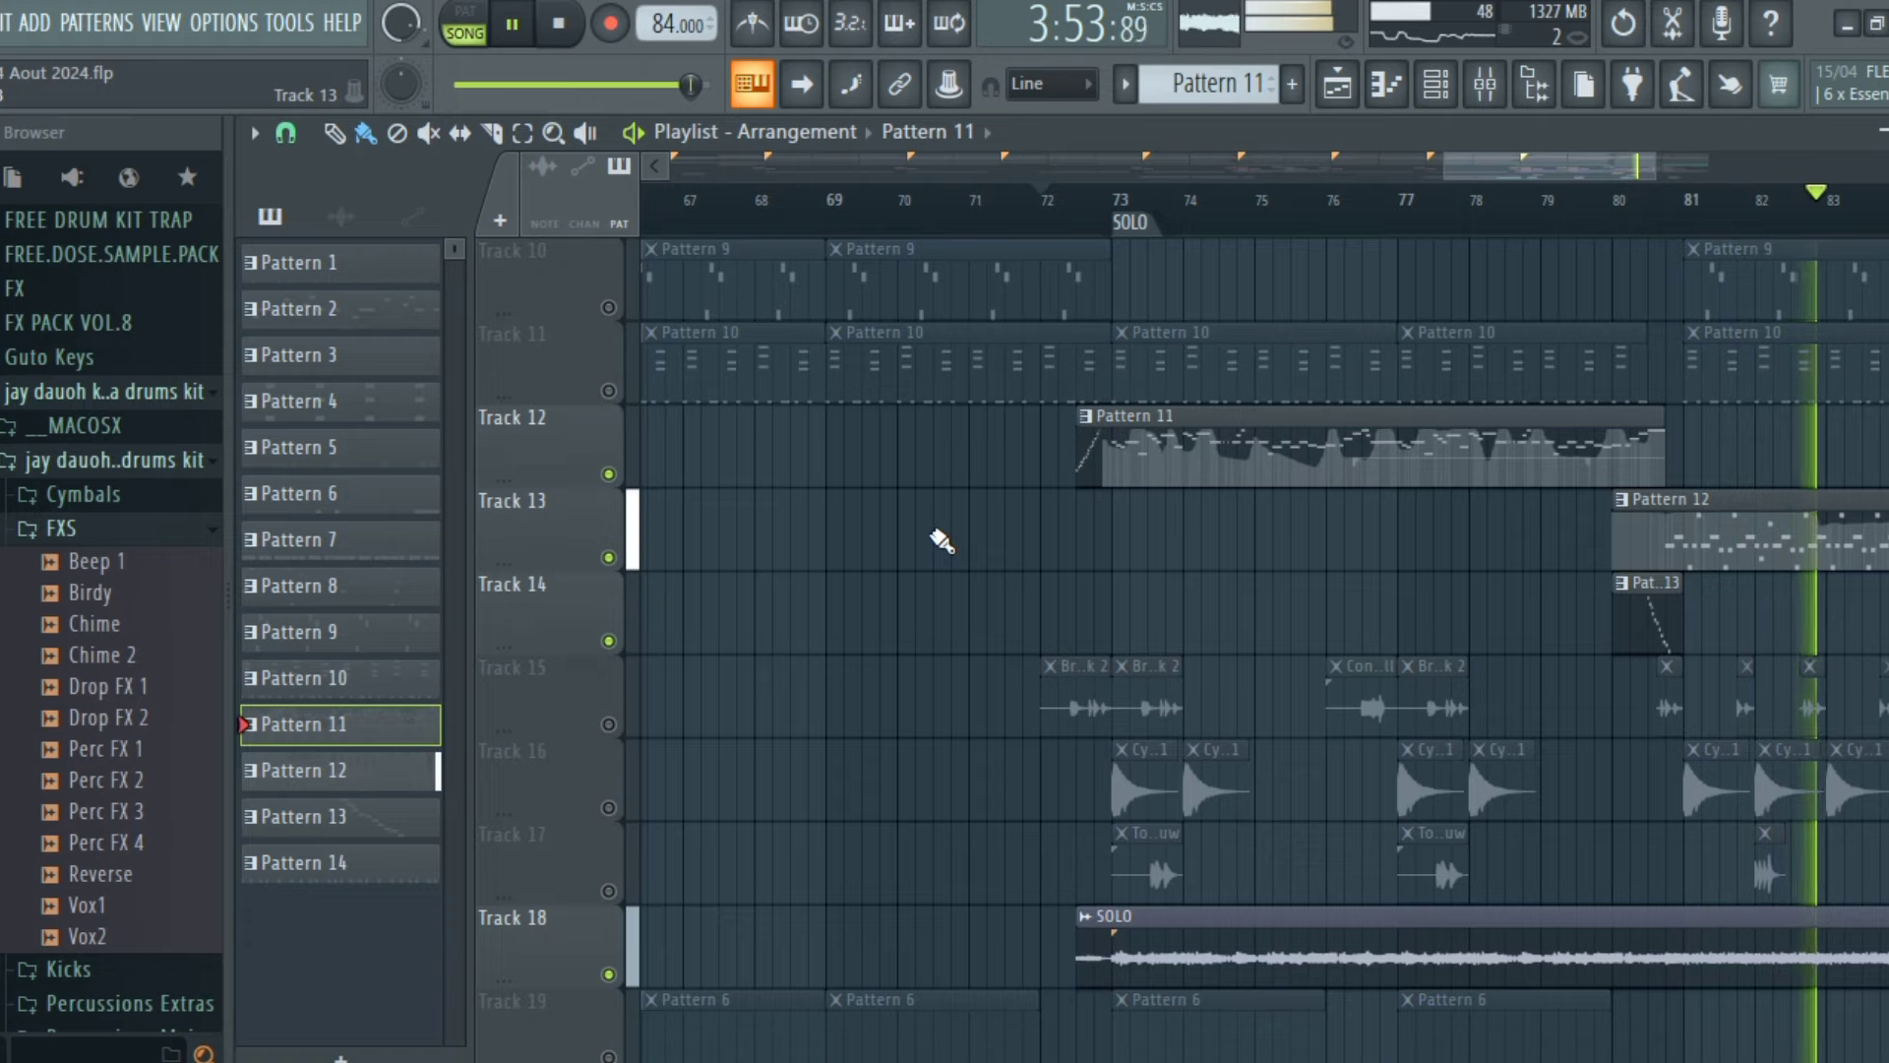
Stop playback, reactivate all playlist tracks from the soloed group, and play the full arrangement from about bar 63, ahead of the BREDJ section
{"action": "key", "text": "space"}
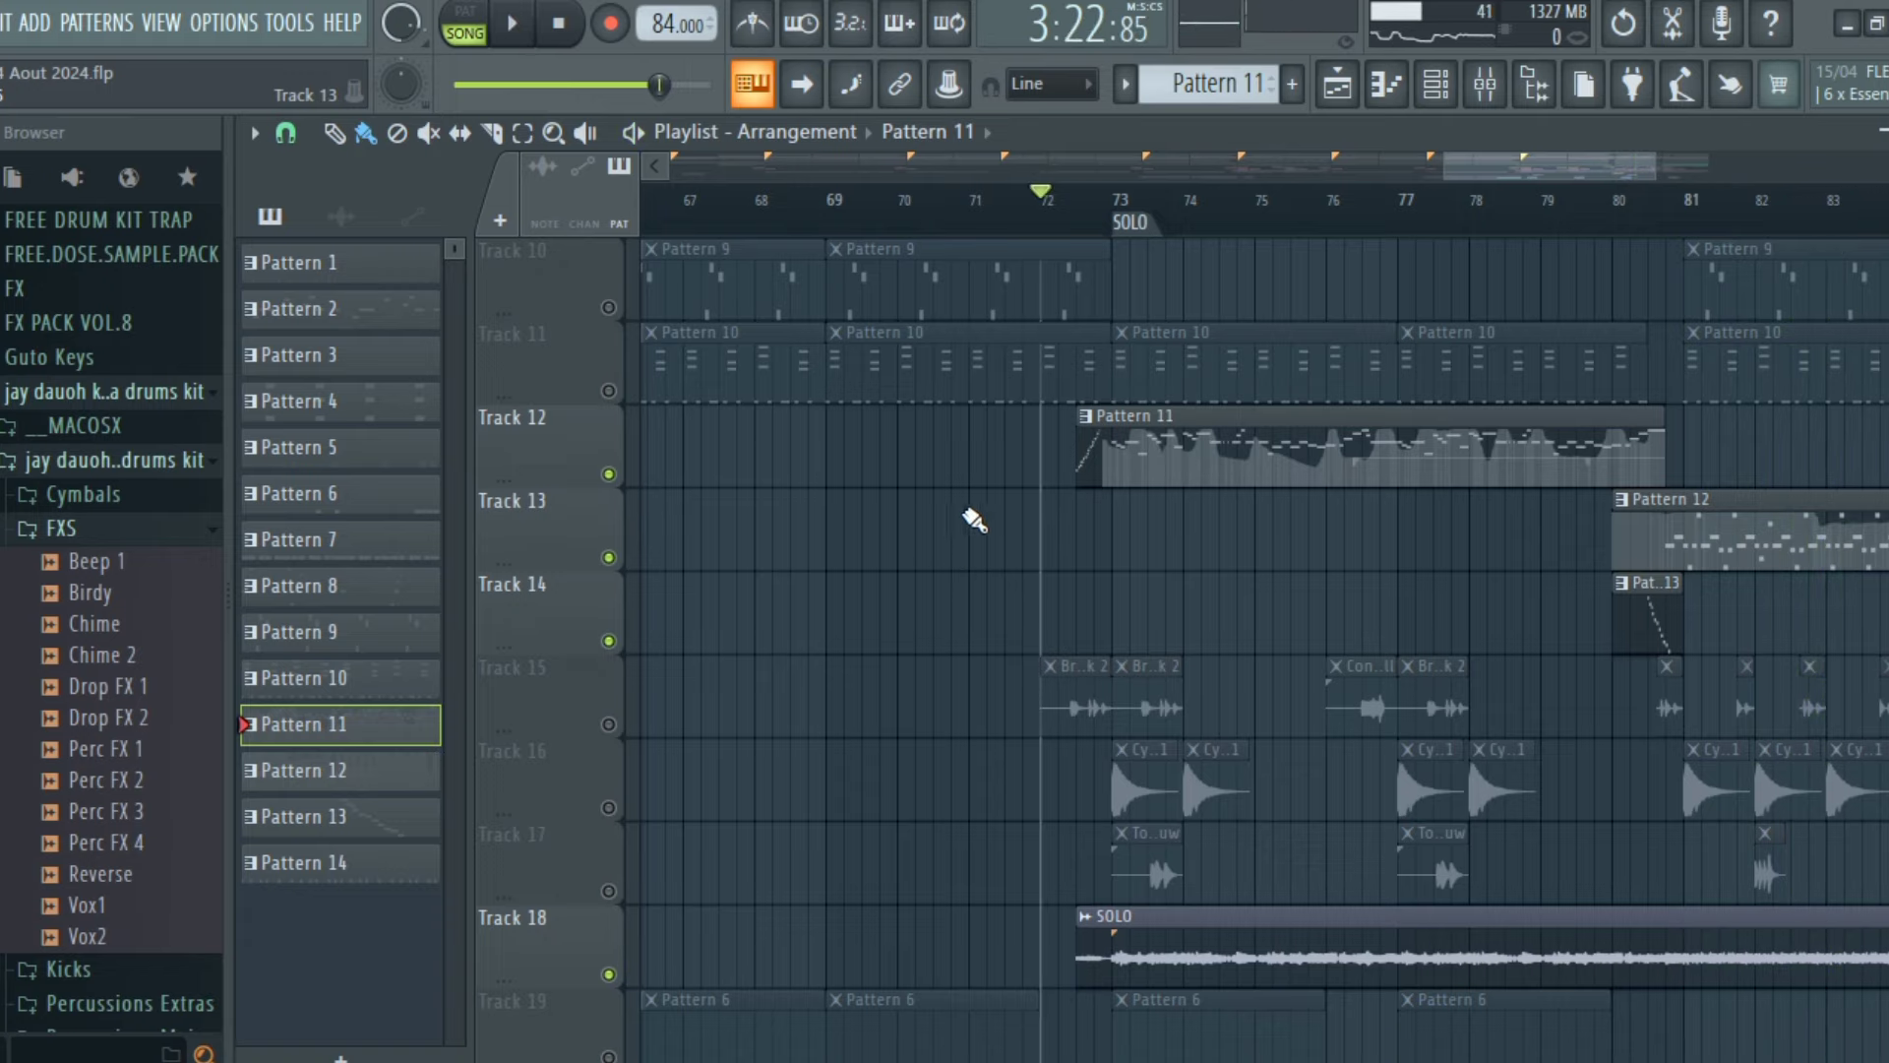
{"action": "left_click_drag", "start_coordinate": [1533, 167], "coordinate": [1442, 167]}
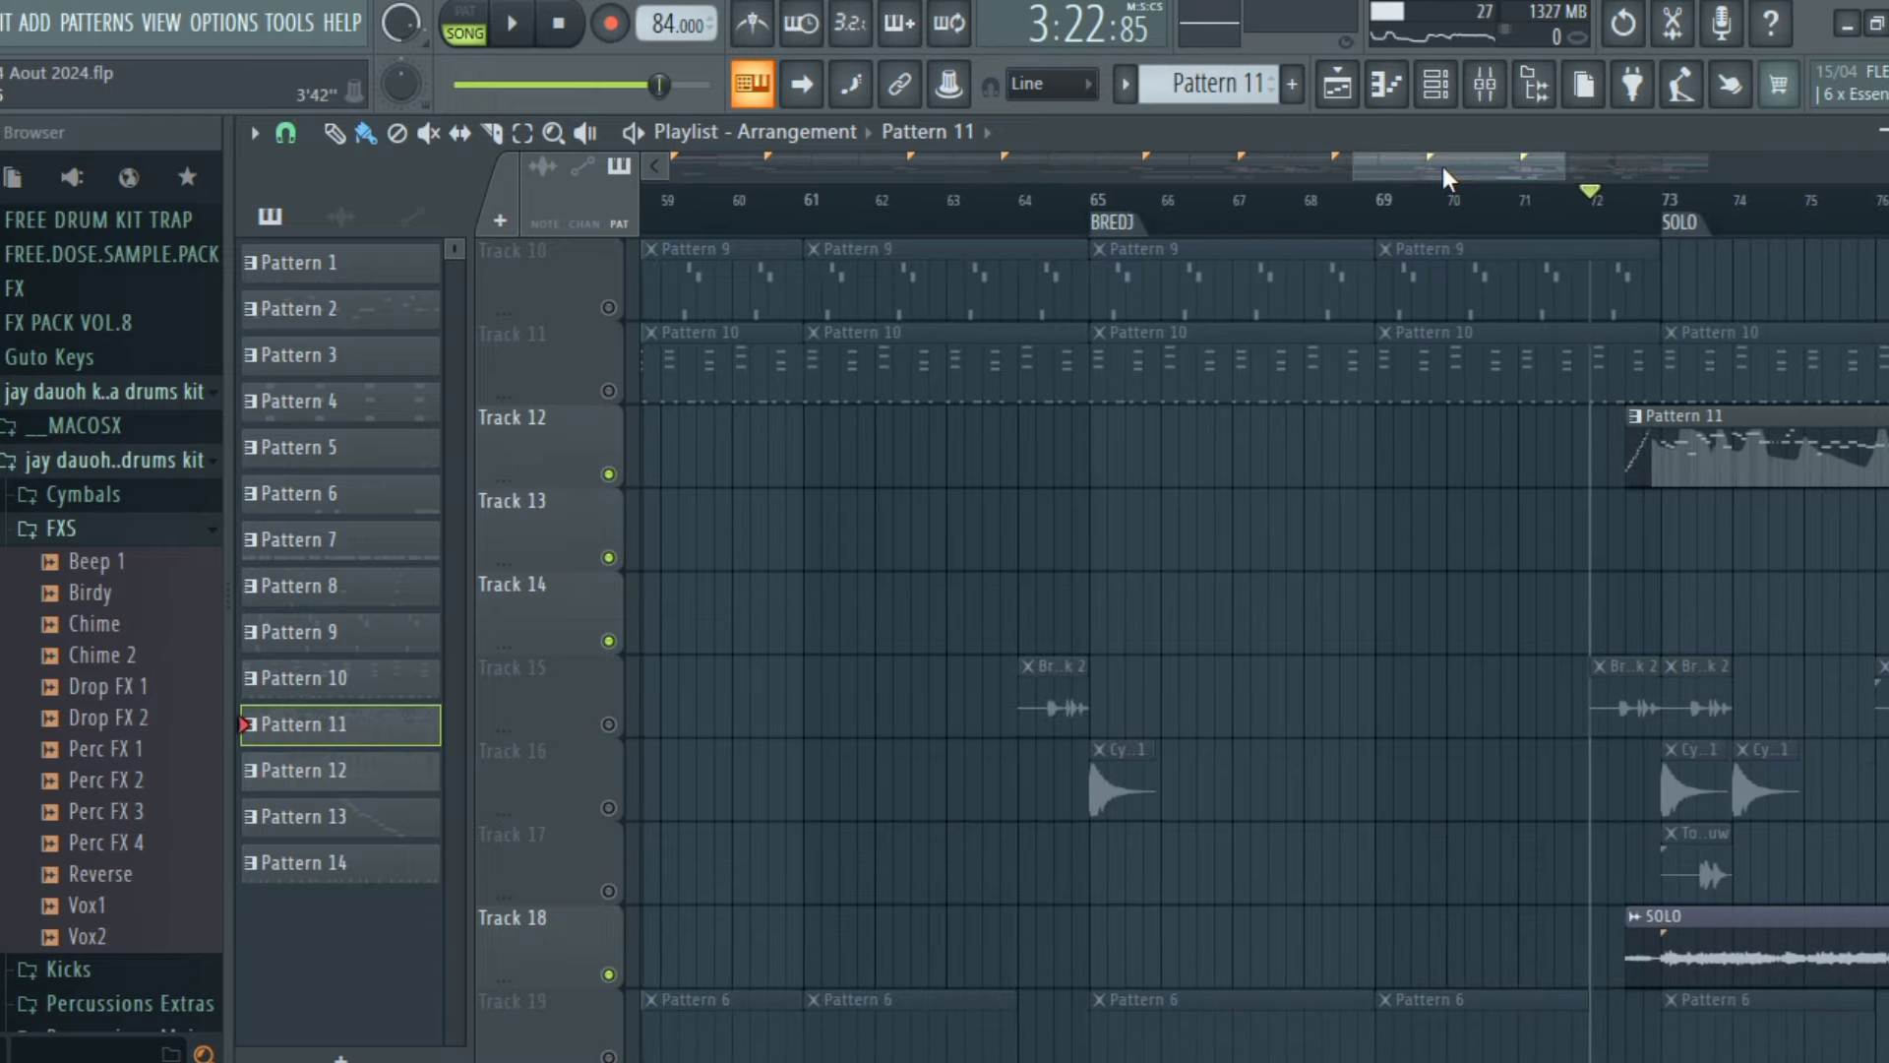
{"action": "left_click_drag", "start_coordinate": [1443, 167], "coordinate": [1334, 160]}
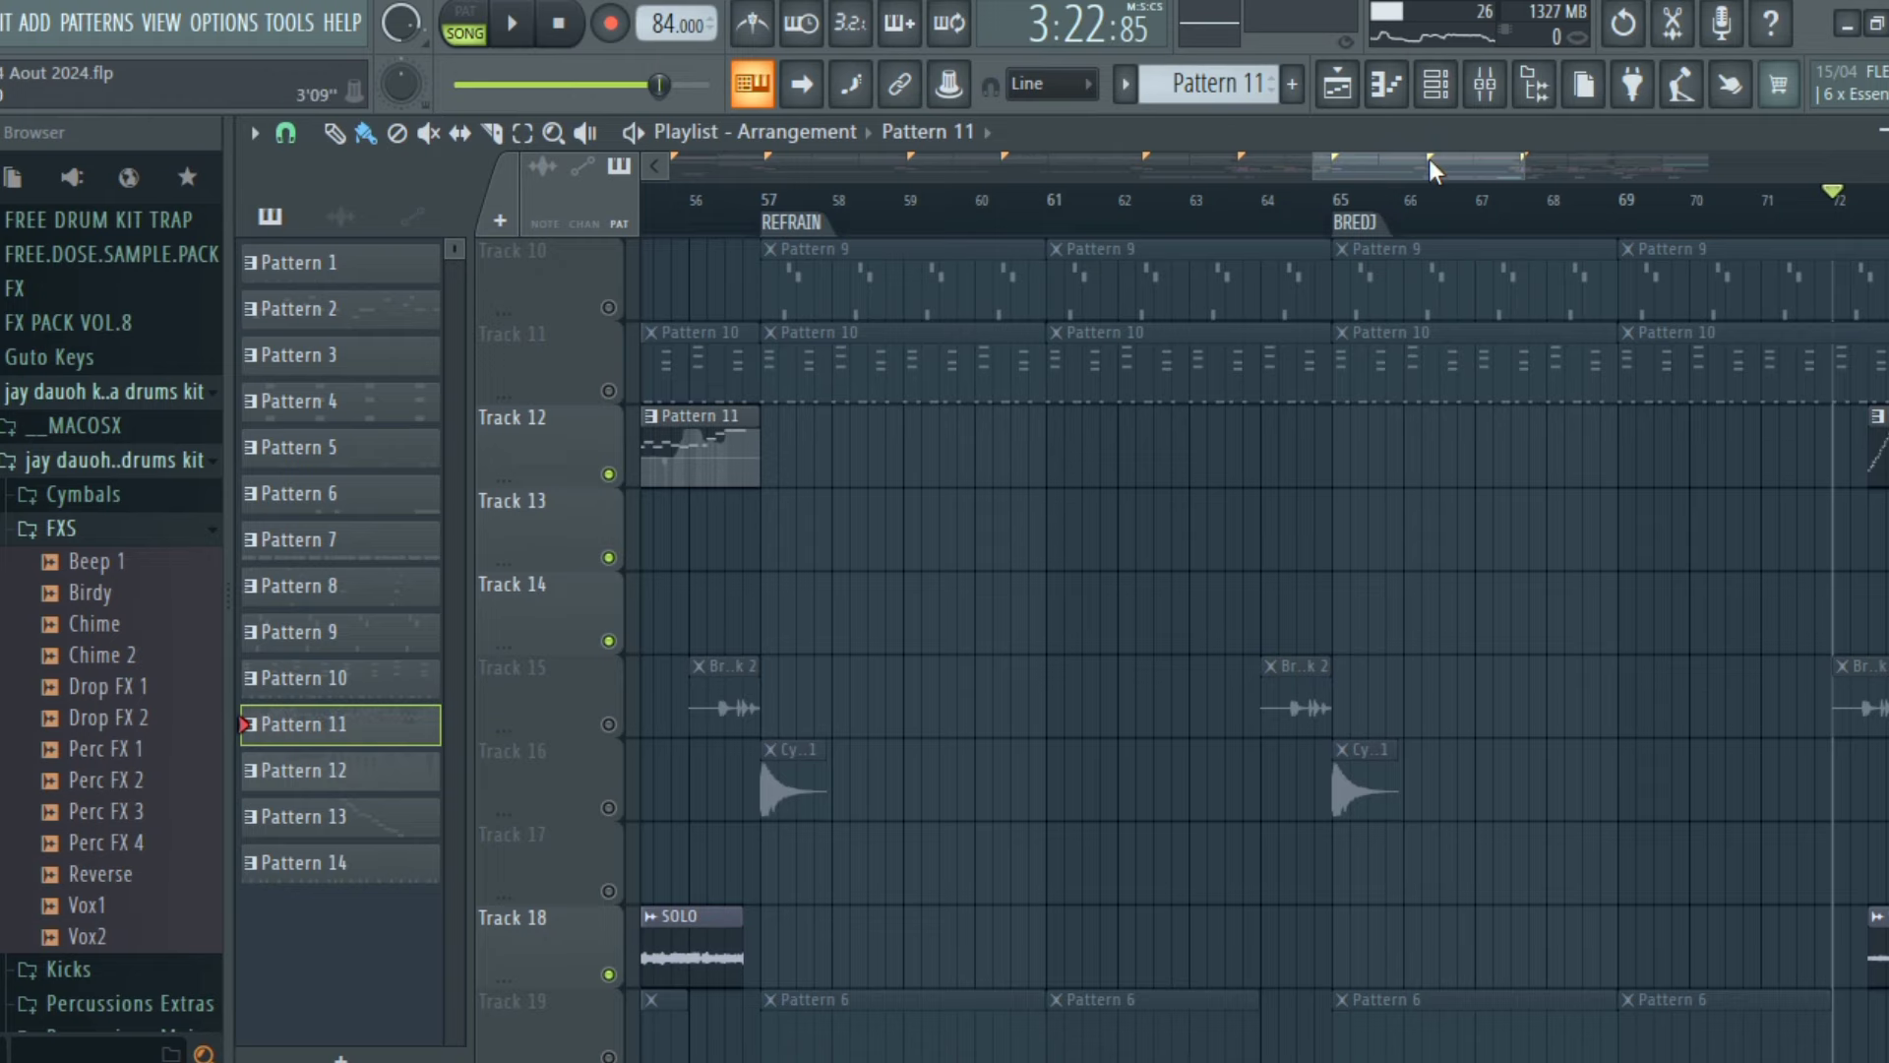
{"action": "left_click_drag", "start_coordinate": [1429, 158], "coordinate": [1454, 151]}
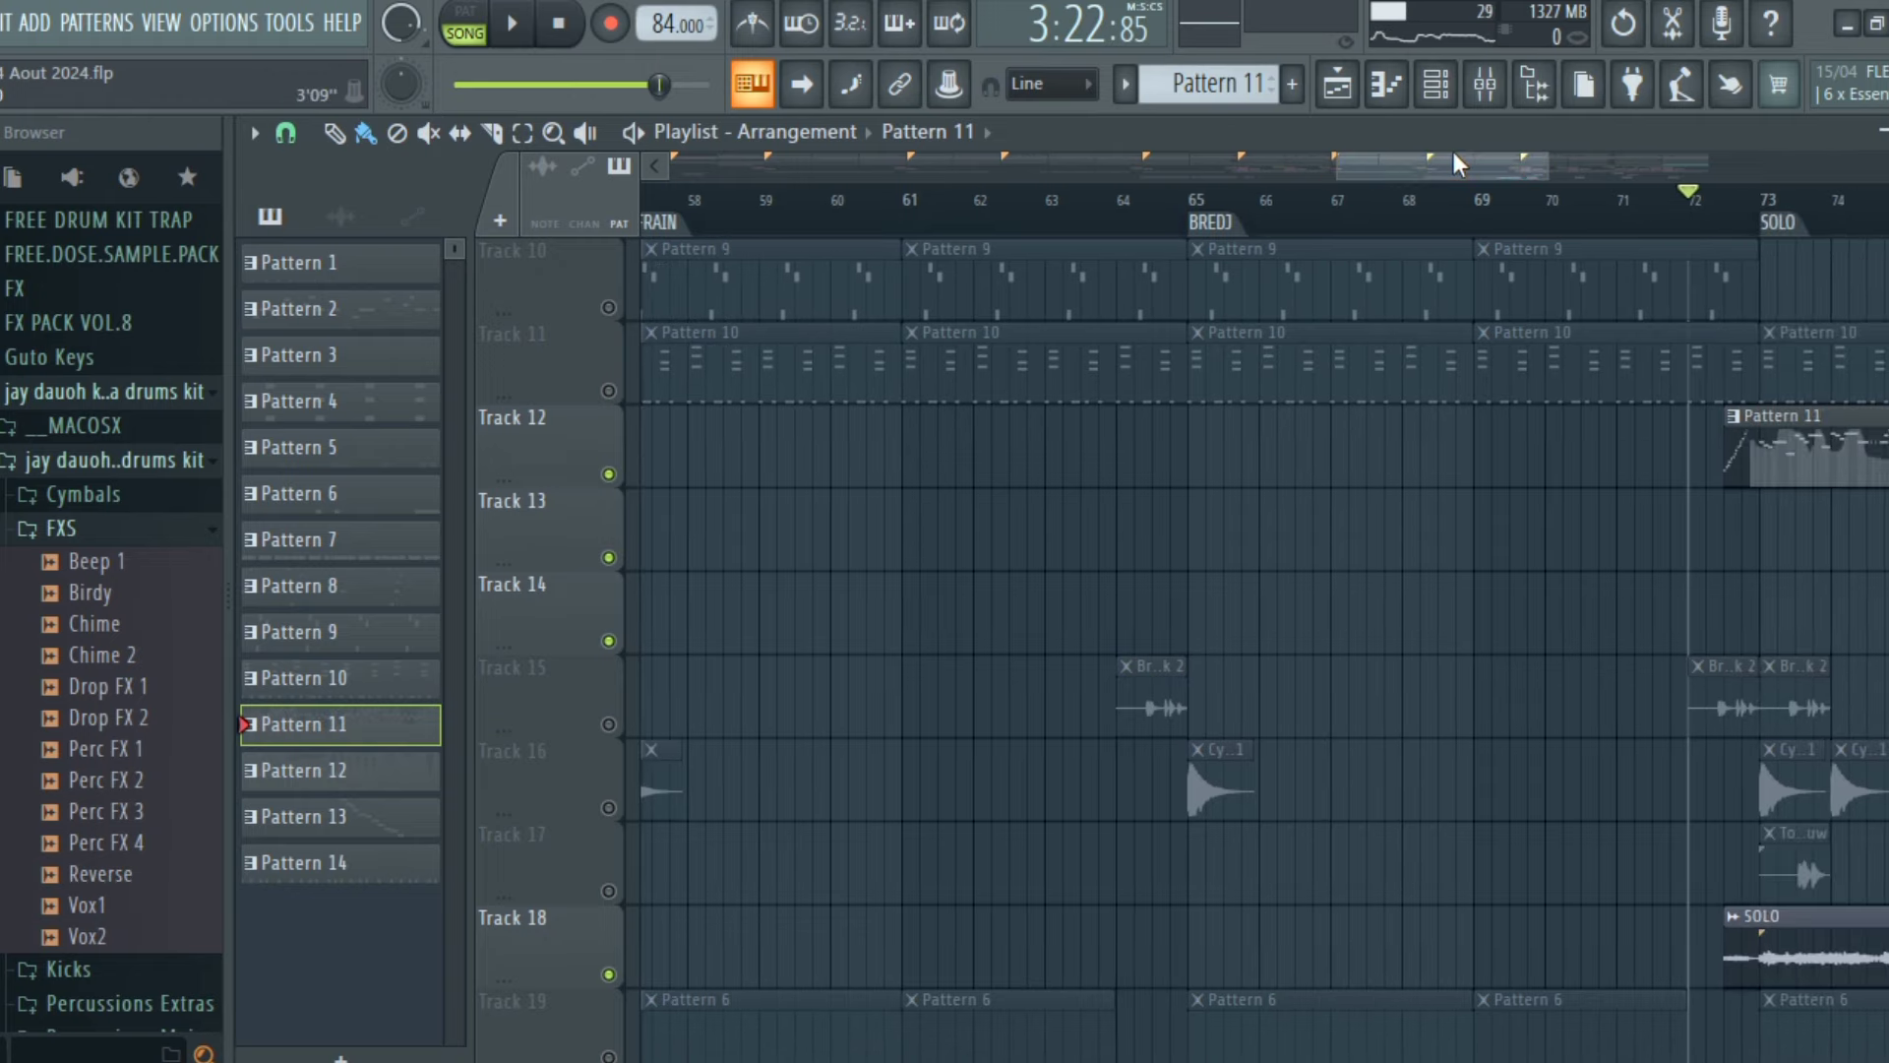
{"action": "left_click", "coordinate": [610, 473]}
{"action": "left_click", "coordinate": [1081, 207]}
{"action": "key", "text": "space"}
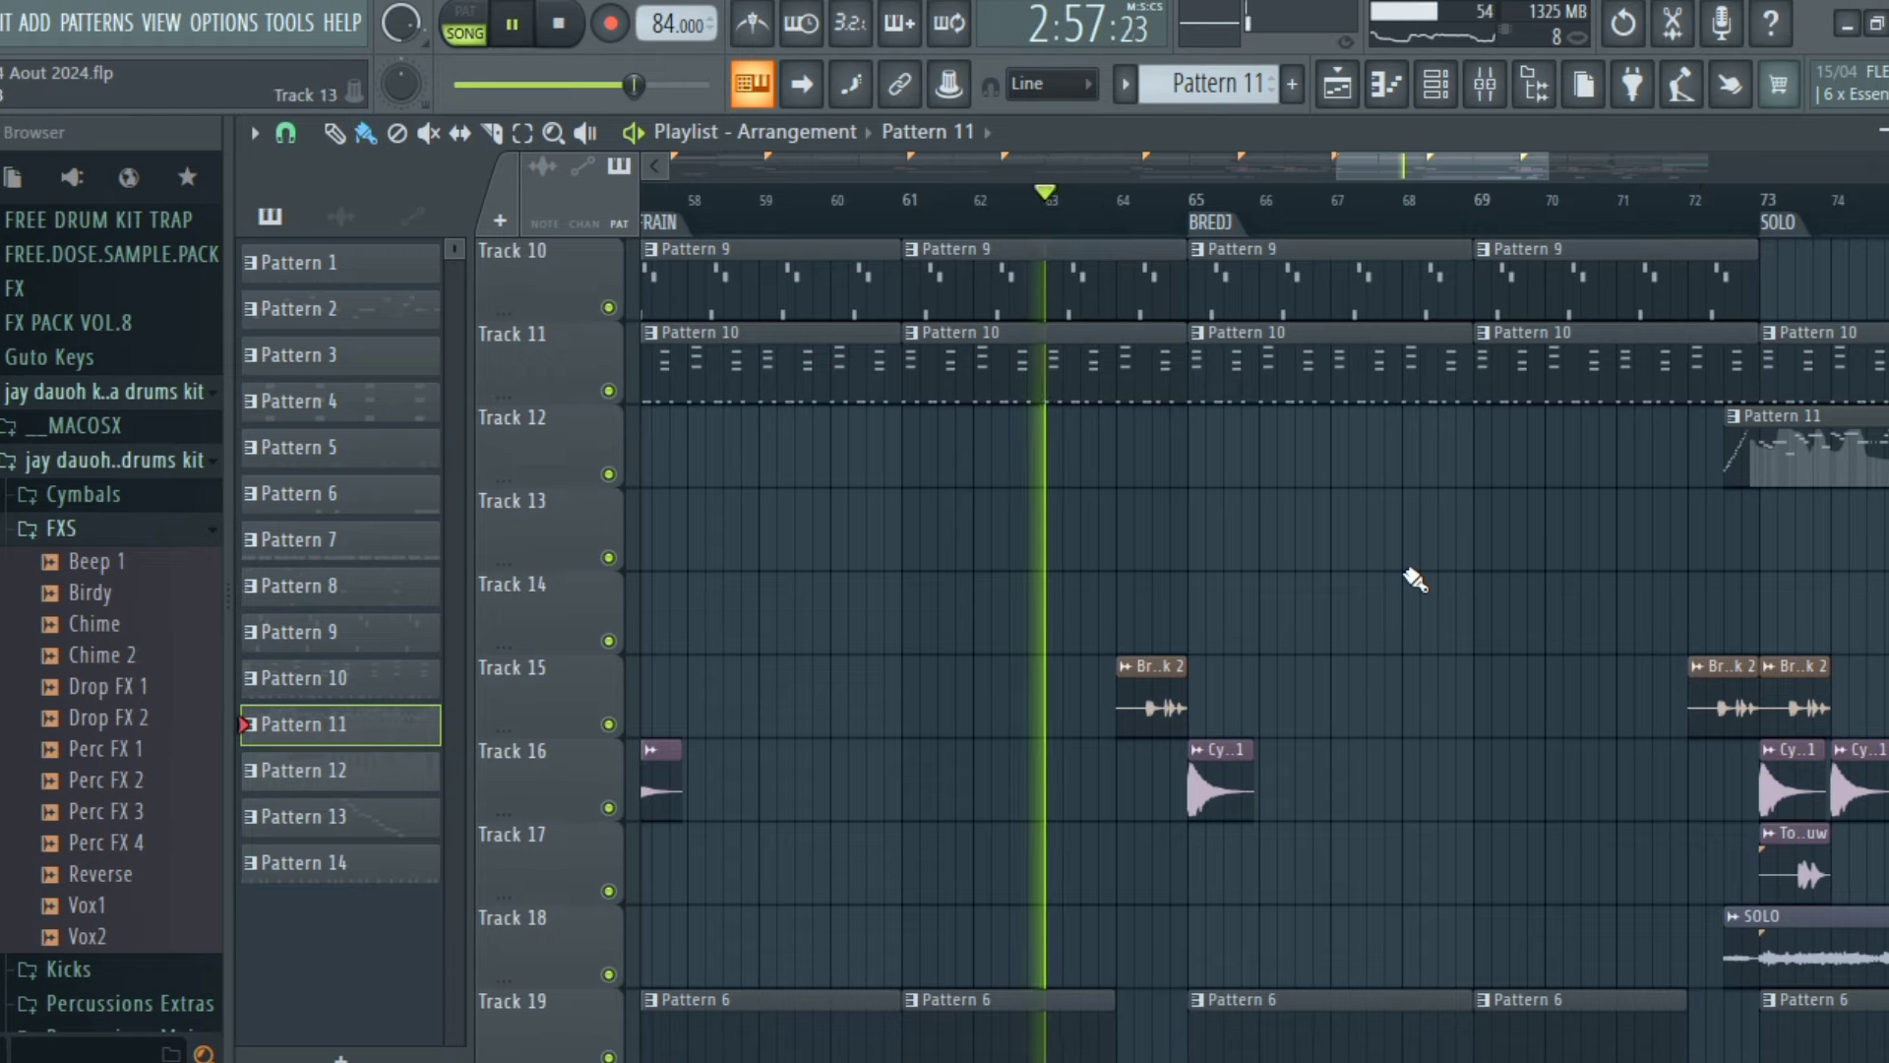
Listen to the full mix through the BREDJ section while reviewing the clips on Tracks 6 to 25
{"action": "scroll", "coordinate": [1414, 579], "scroll_direction": "down", "scroll_amount": 3}
{"action": "scroll", "coordinate": [1414, 579], "scroll_direction": "down", "scroll_amount": 4}
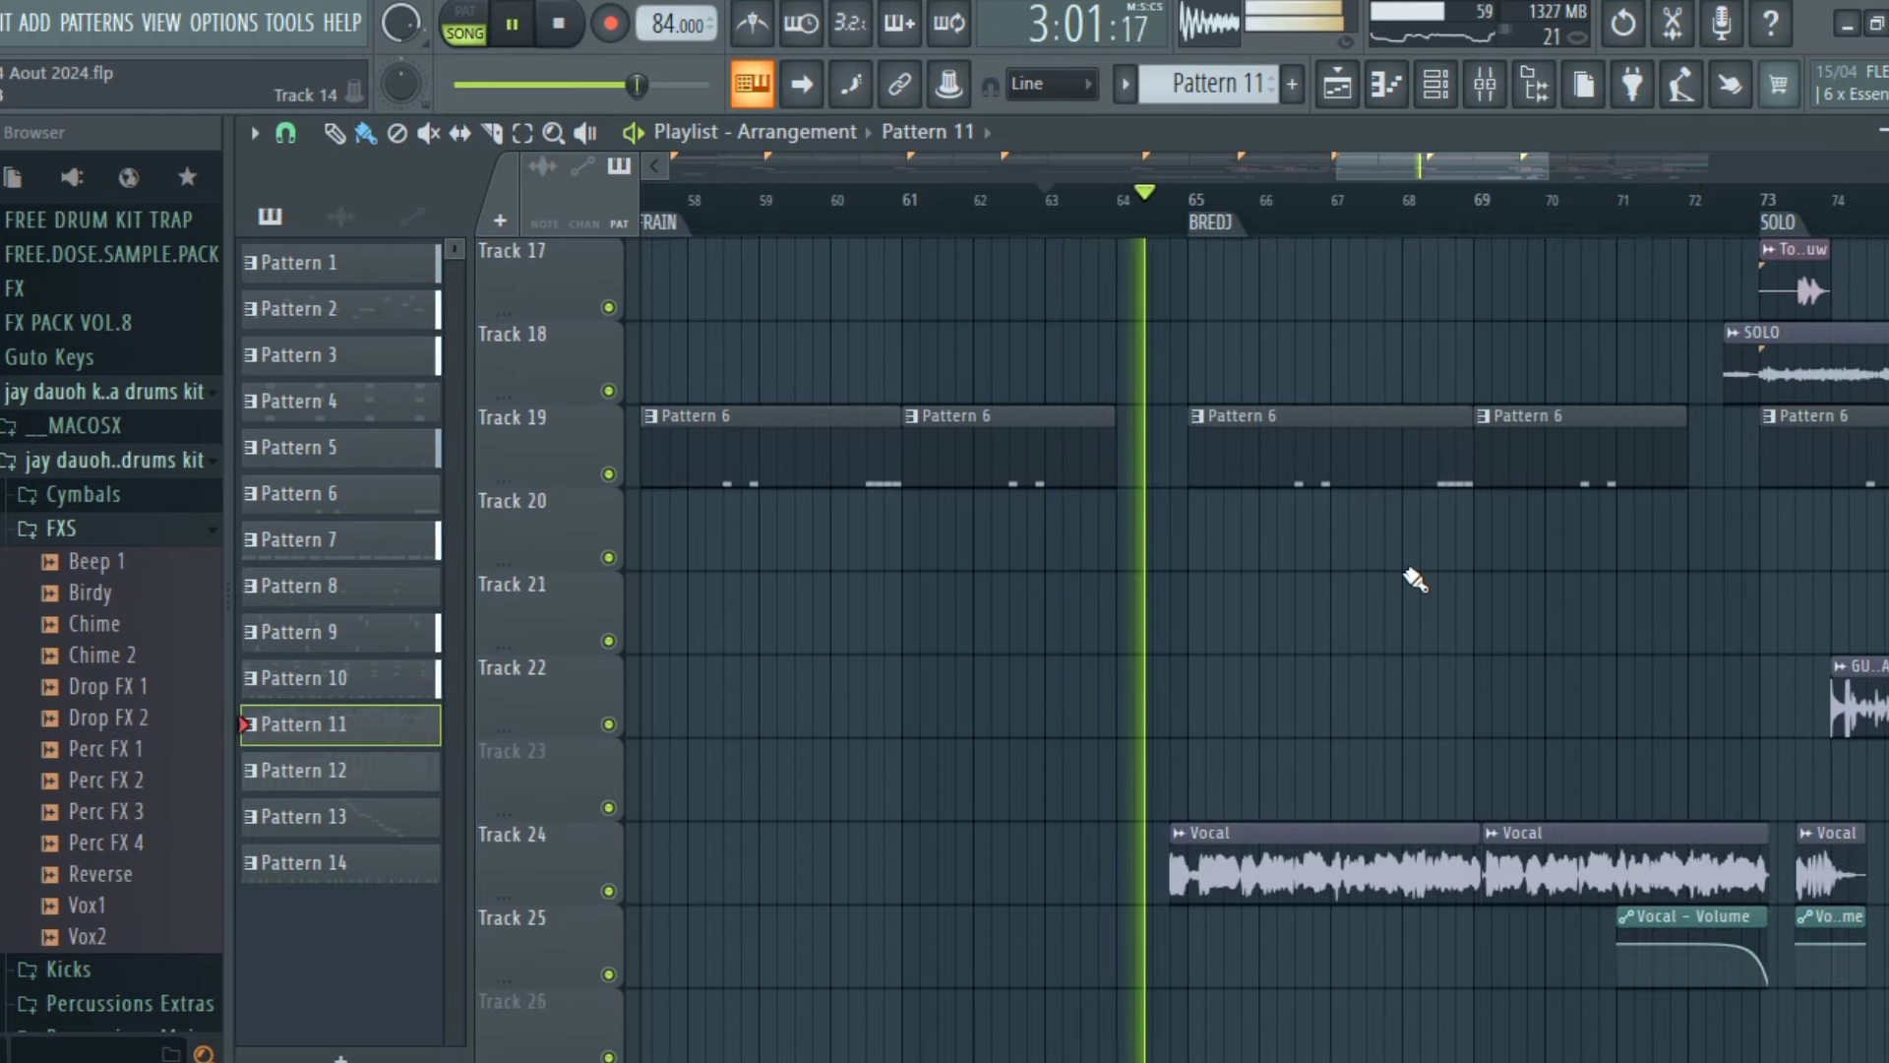
{"action": "scroll", "coordinate": [1414, 579], "scroll_direction": "down", "scroll_amount": 3}
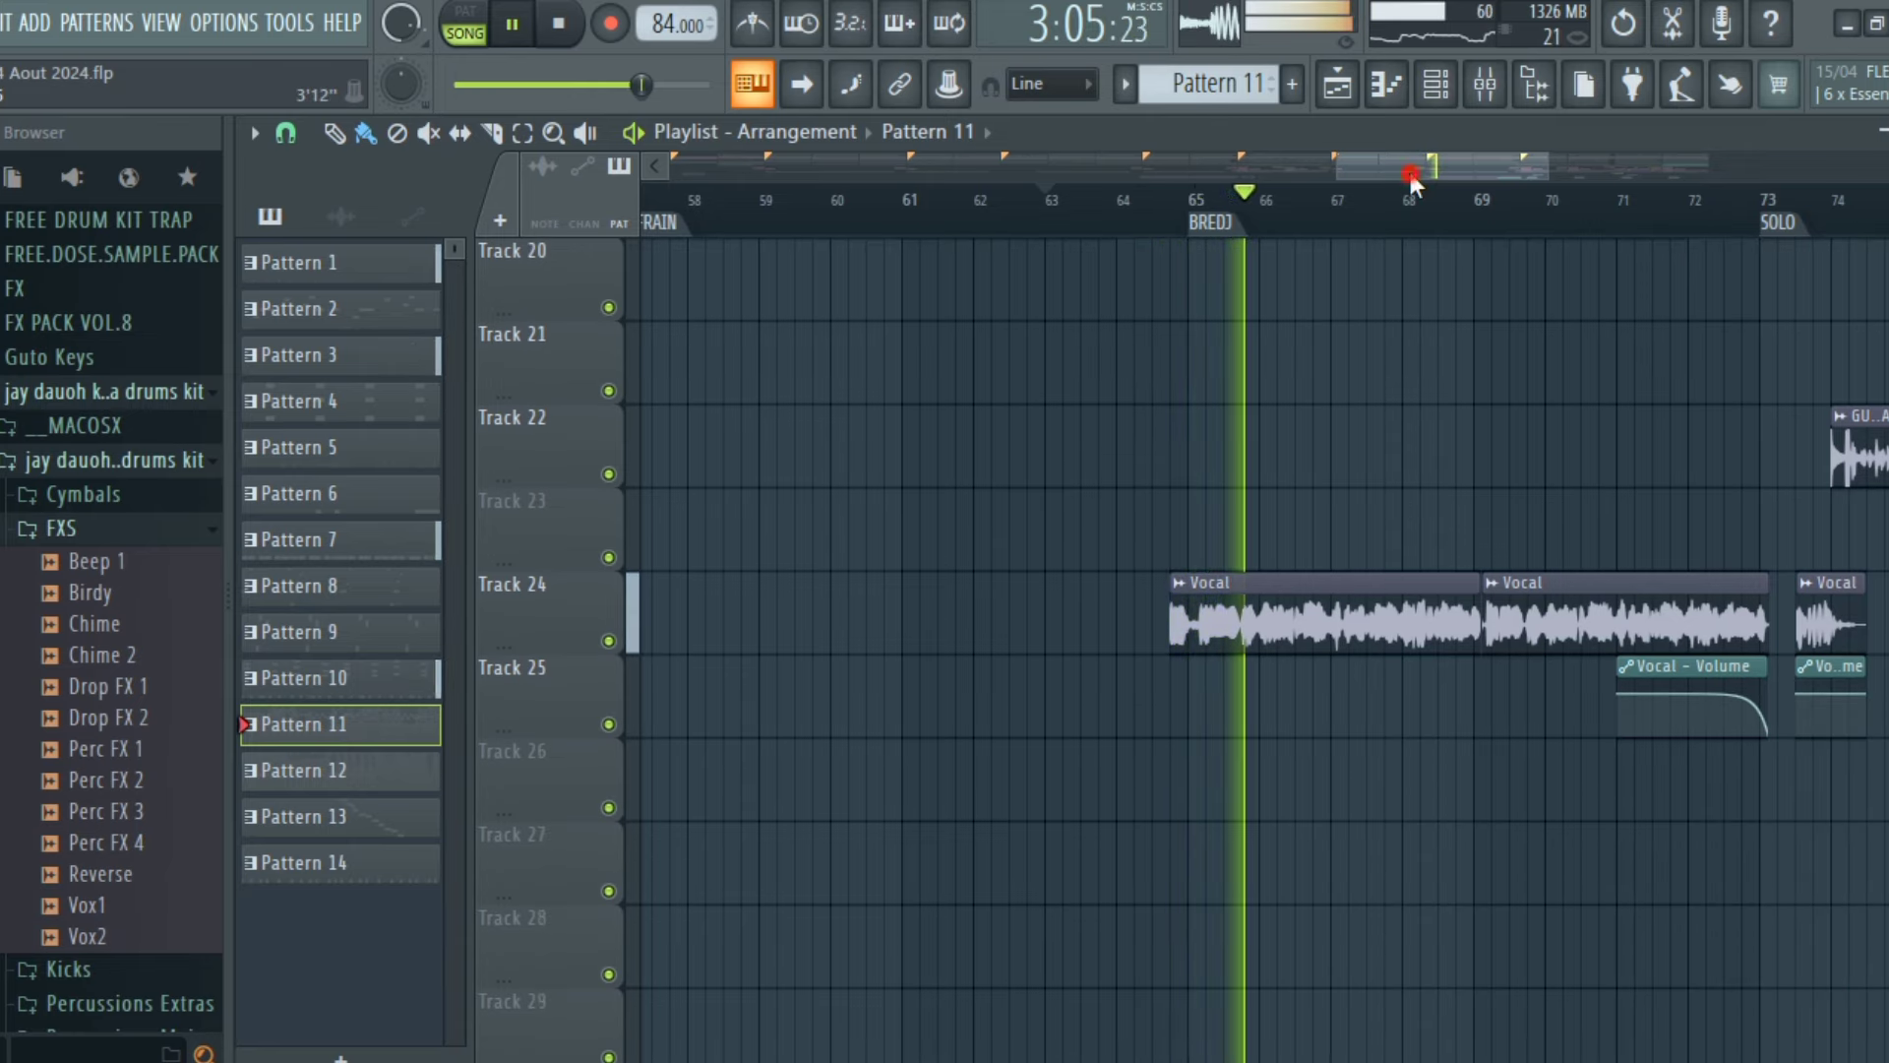
{"action": "left_click_drag", "start_coordinate": [1409, 174], "coordinate": [1472, 167]}
{"action": "scroll", "coordinate": [1398, 433], "scroll_direction": "up", "scroll_amount": 2}
{"action": "scroll", "coordinate": [1397, 433], "scroll_direction": "up", "scroll_amount": 4}
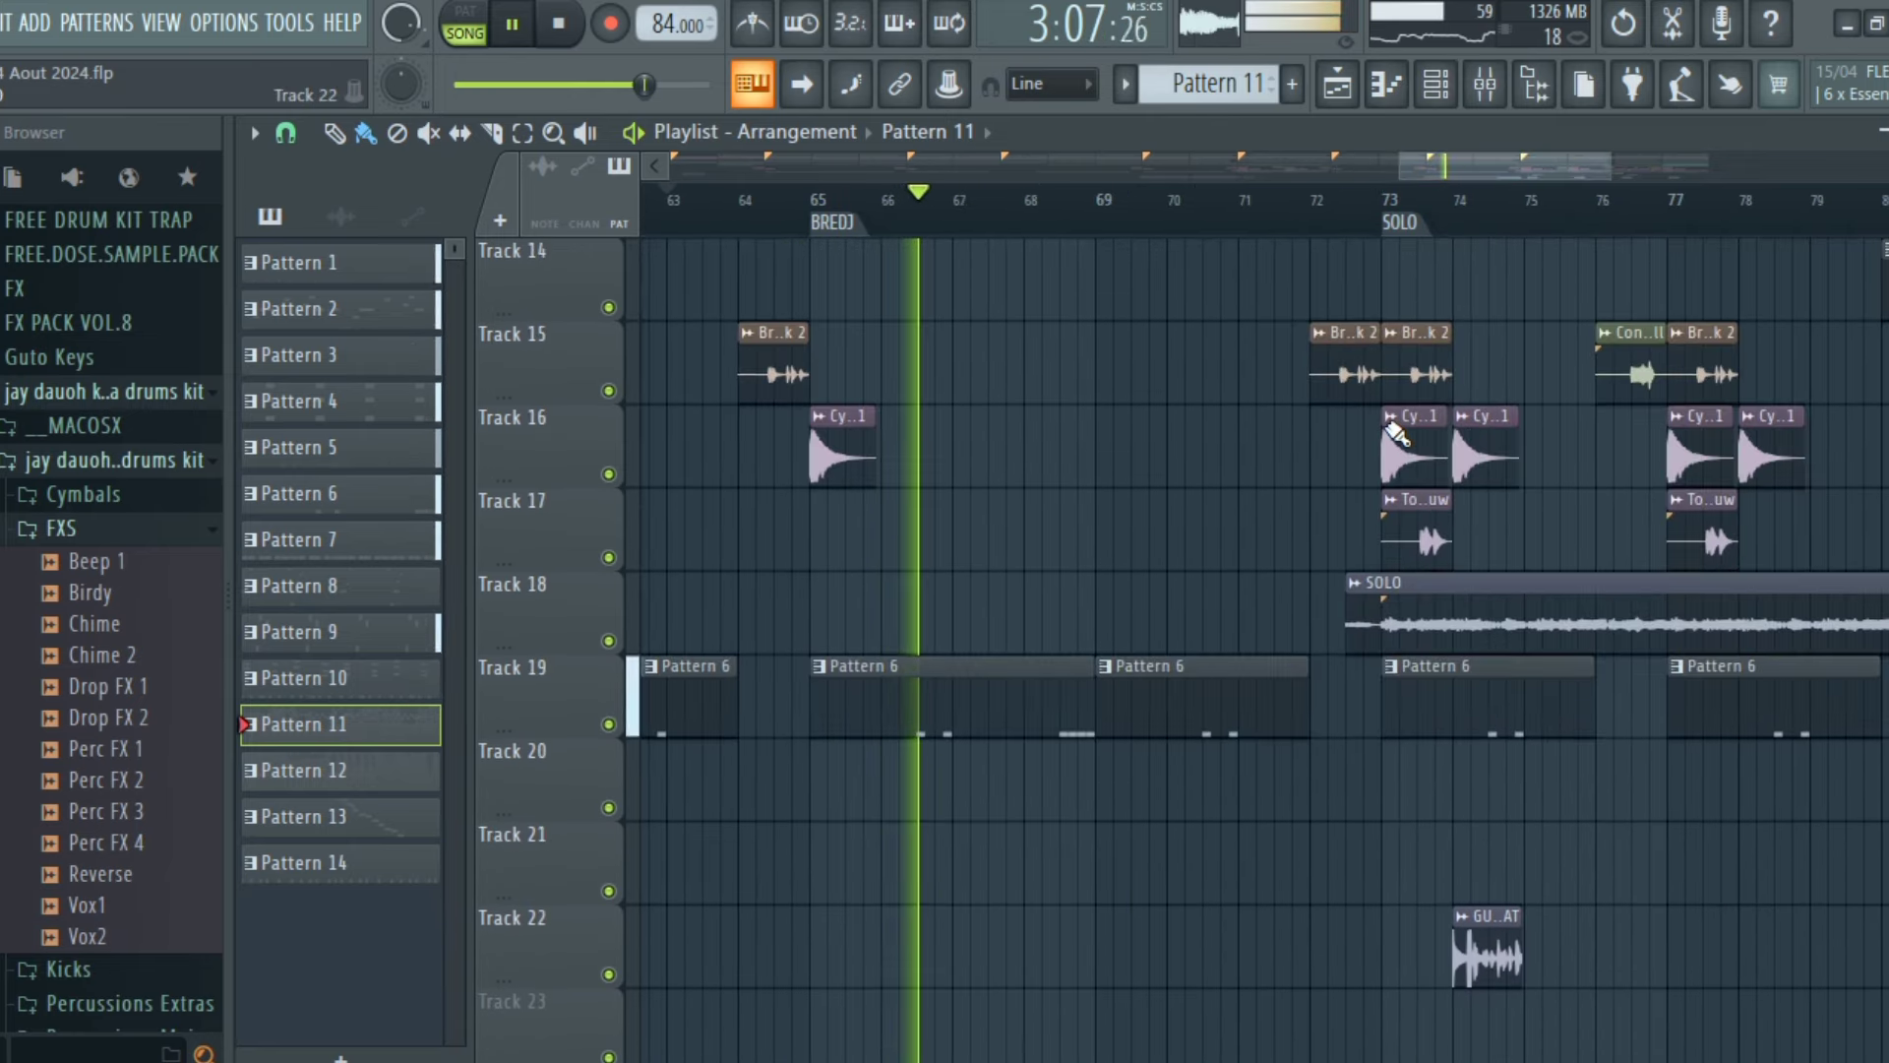
{"action": "scroll", "coordinate": [1397, 433], "scroll_direction": "up", "scroll_amount": 7}
{"action": "scroll", "coordinate": [1396, 429], "scroll_direction": "up", "scroll_amount": 5}
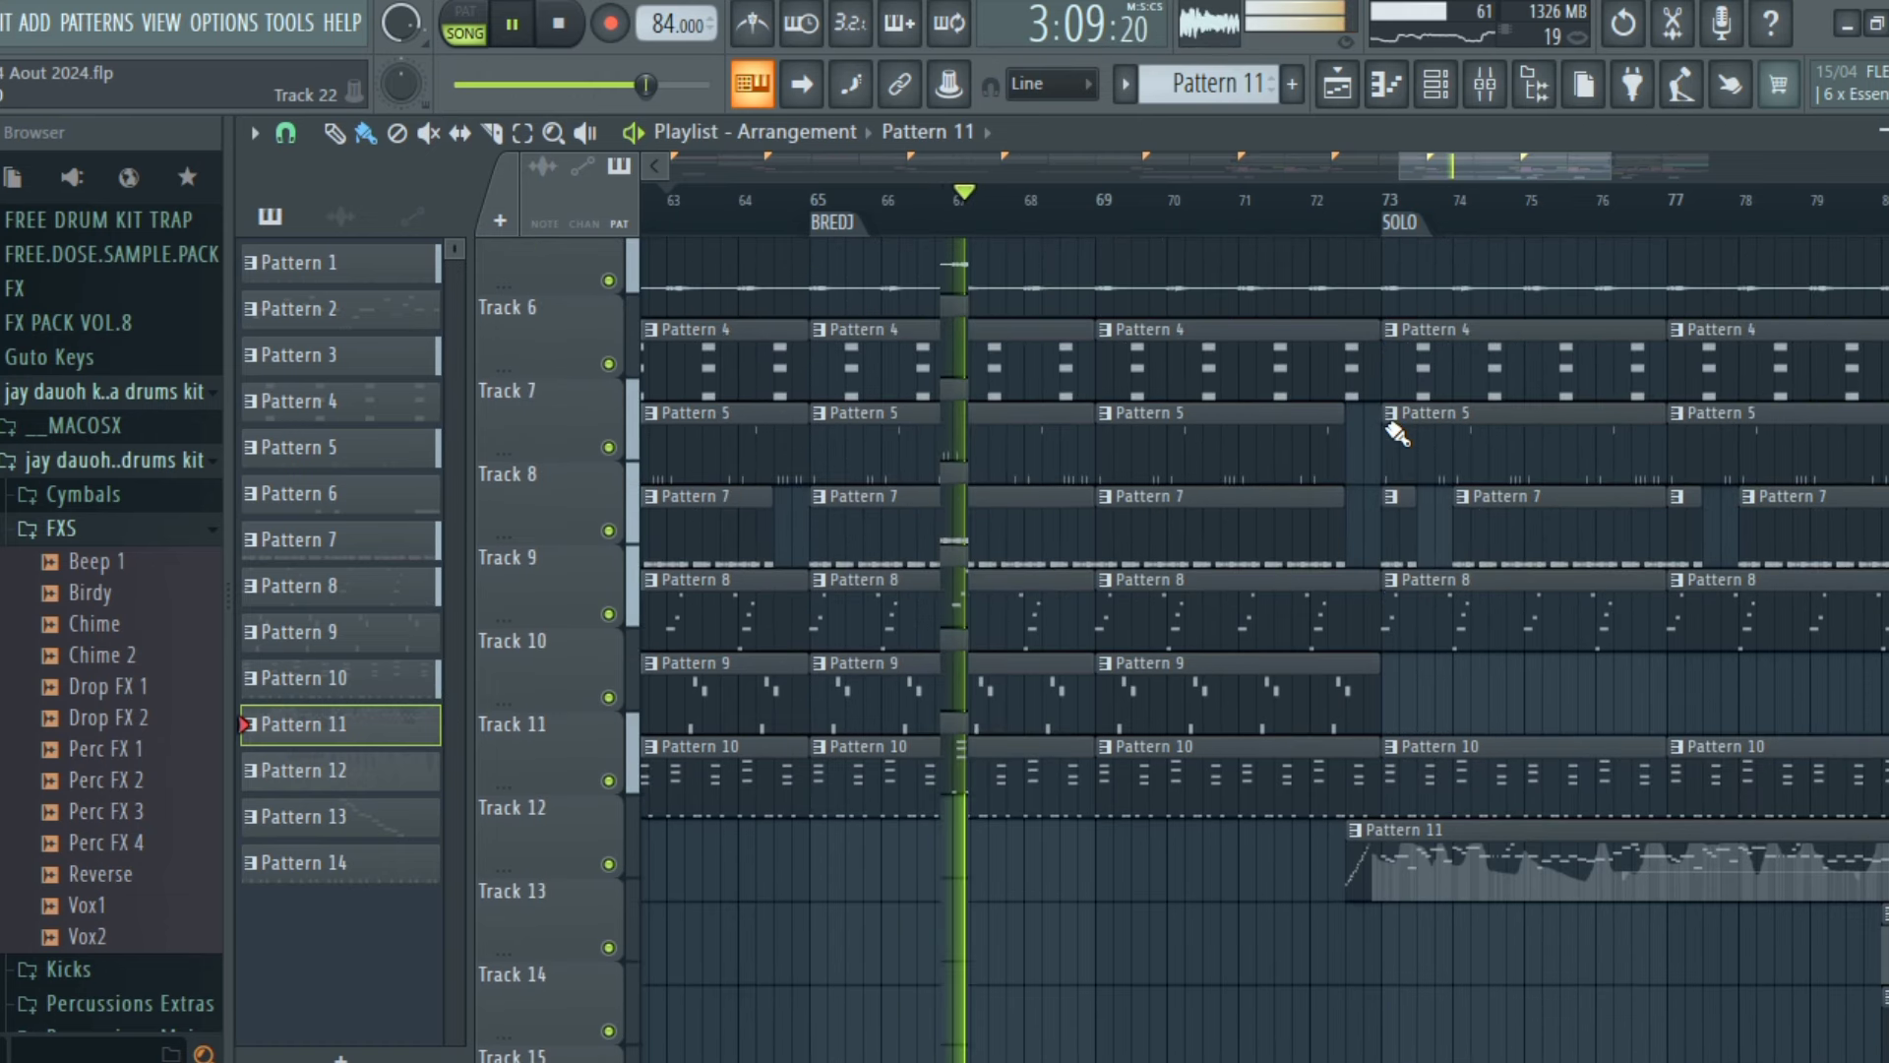
{"action": "scroll", "coordinate": [1513, 379], "scroll_direction": "down", "scroll_amount": 5}
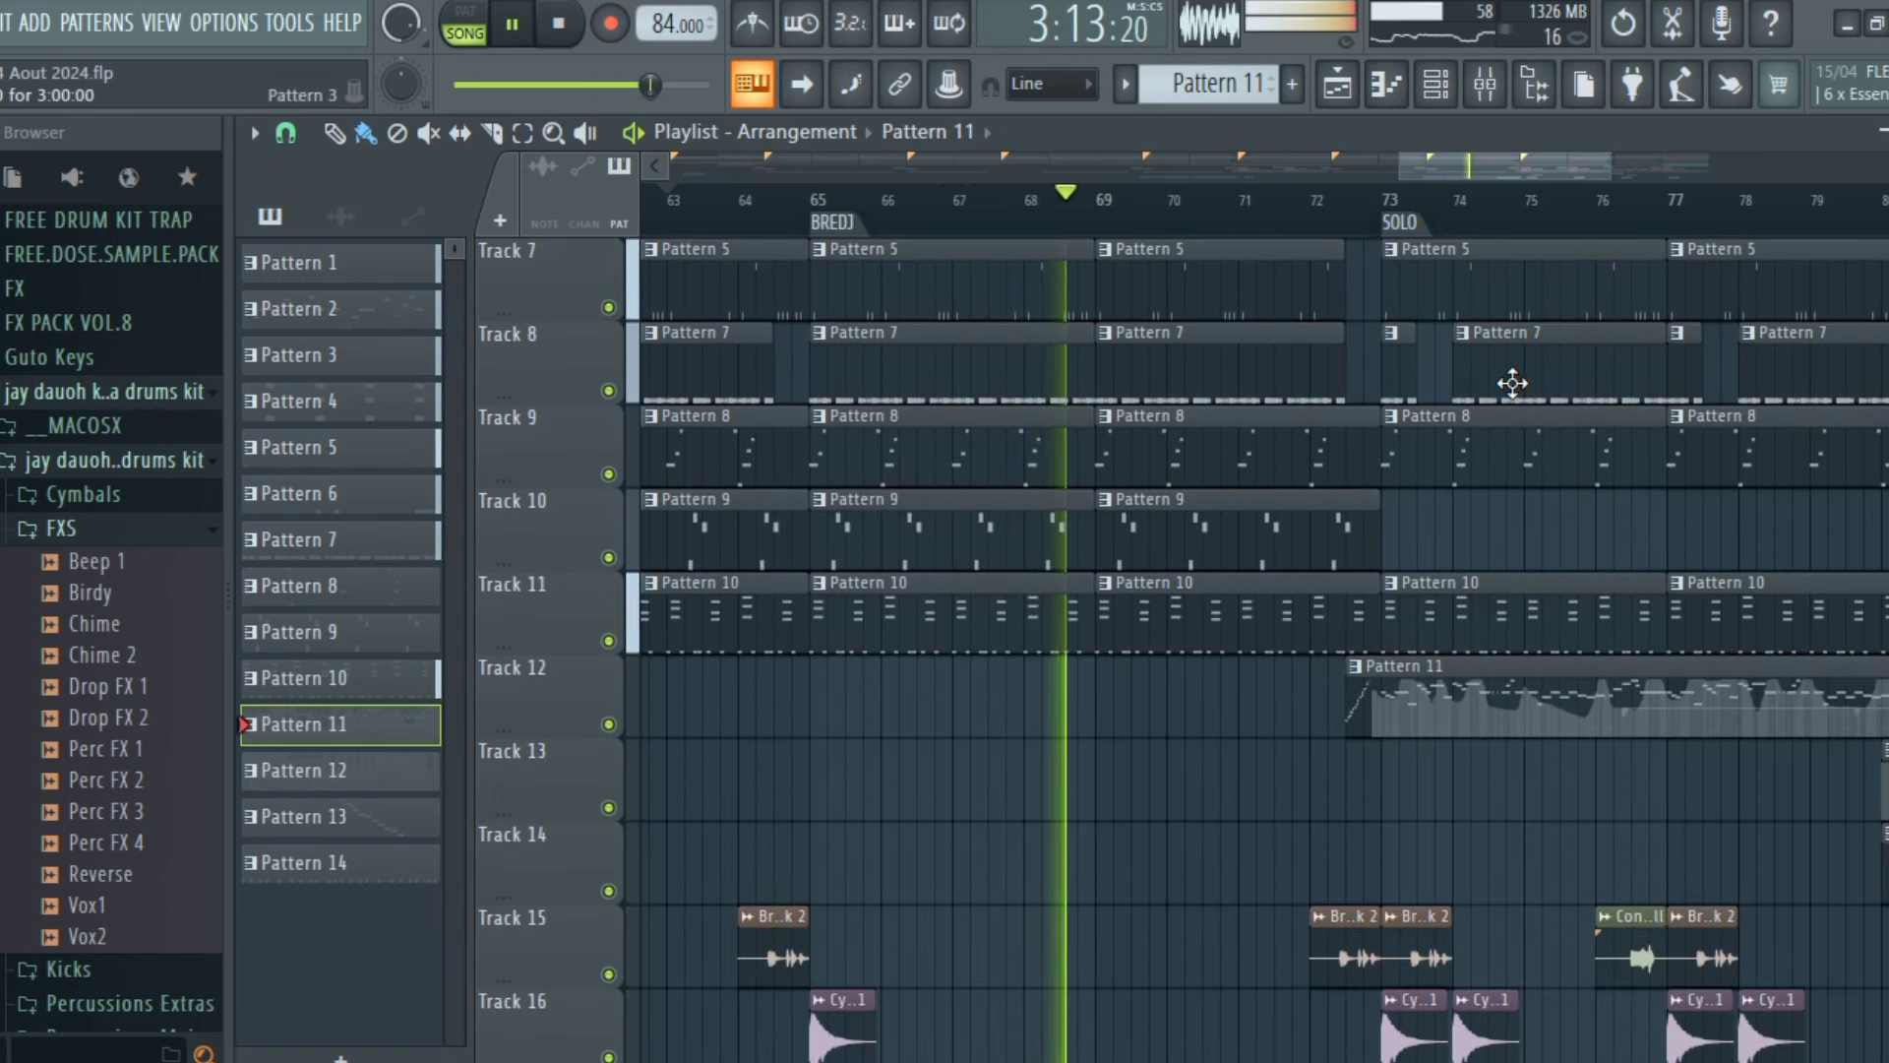
{"action": "scroll", "coordinate": [1530, 531], "scroll_direction": "down", "scroll_amount": 10}
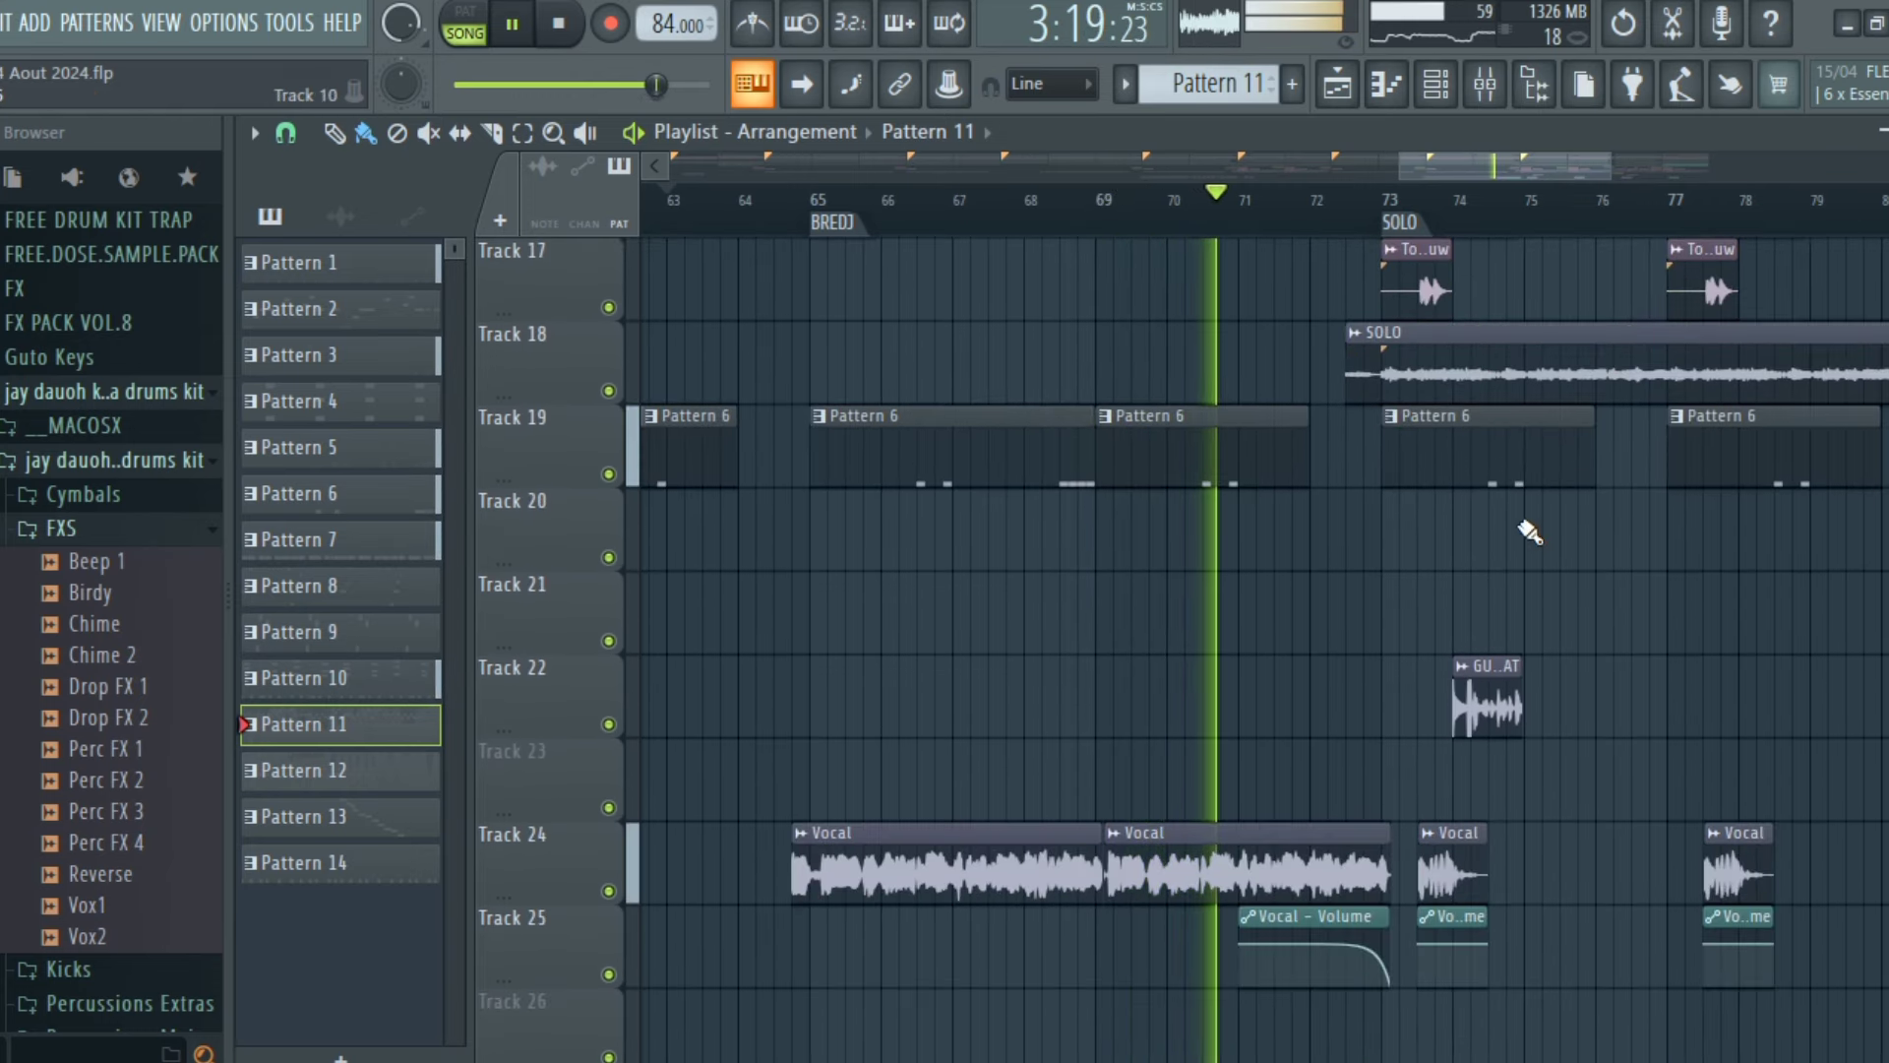
Follow playback from the end of BREDJ through the SOLO section, examining the melody, drum fill, effect and vocal clips
{"action": "left_click_drag", "start_coordinate": [1486, 157], "coordinate": [1575, 157]}
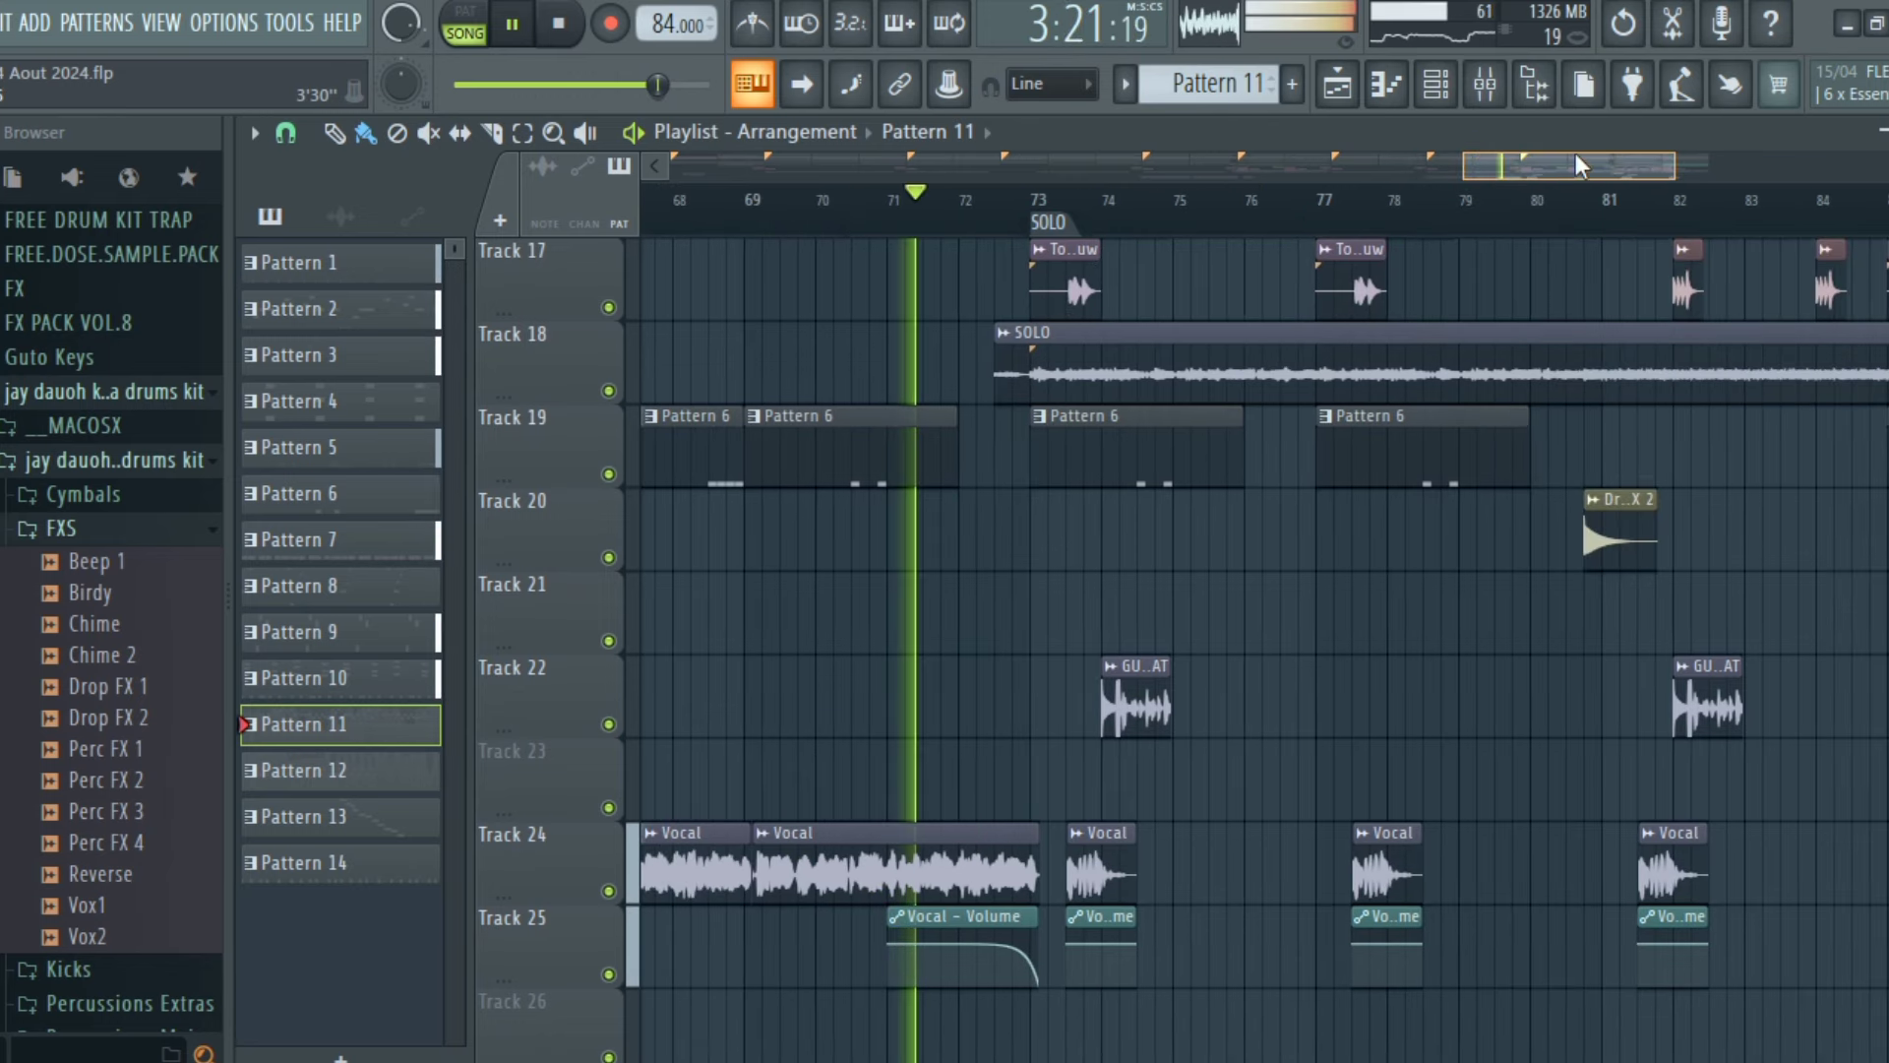
{"action": "scroll", "coordinate": [1362, 498], "scroll_direction": "up", "scroll_amount": 4}
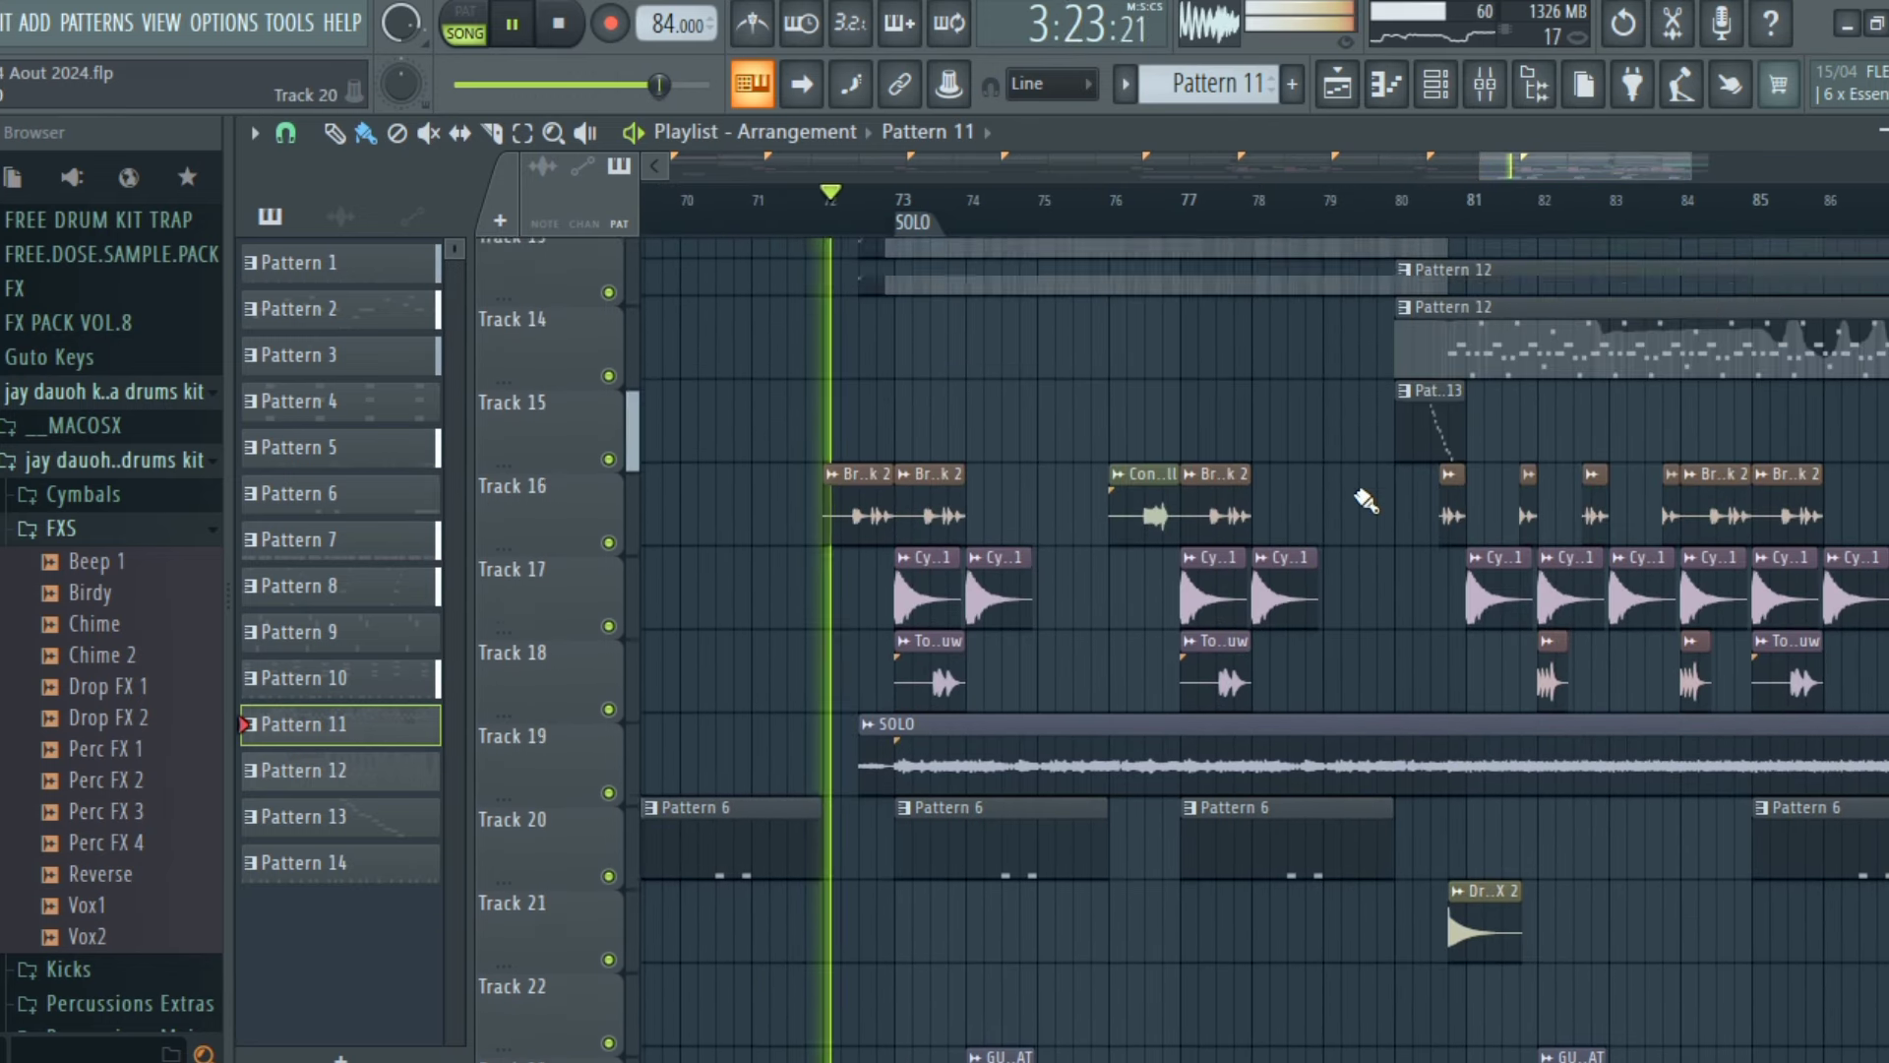
{"action": "scroll", "coordinate": [1365, 500], "scroll_direction": "up", "scroll_amount": 2}
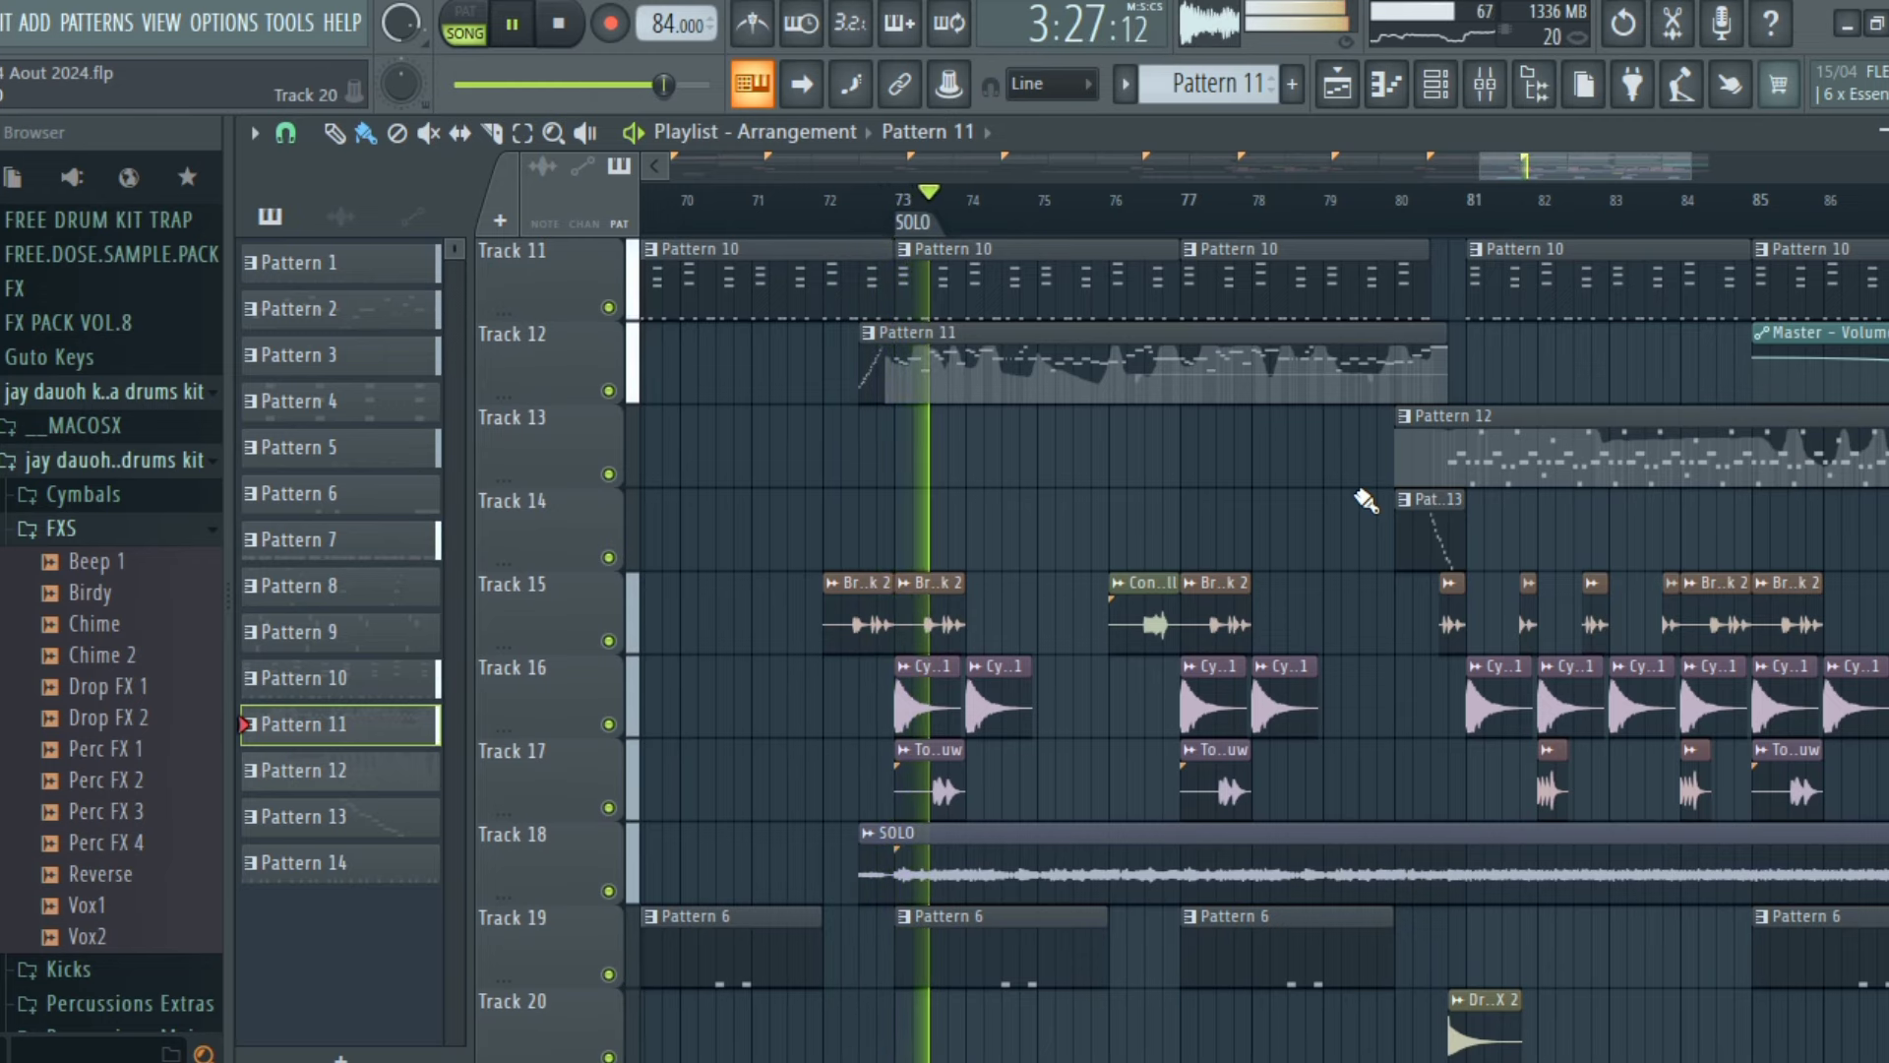
{"action": "scroll", "coordinate": [1365, 500], "scroll_direction": "down", "scroll_amount": 5}
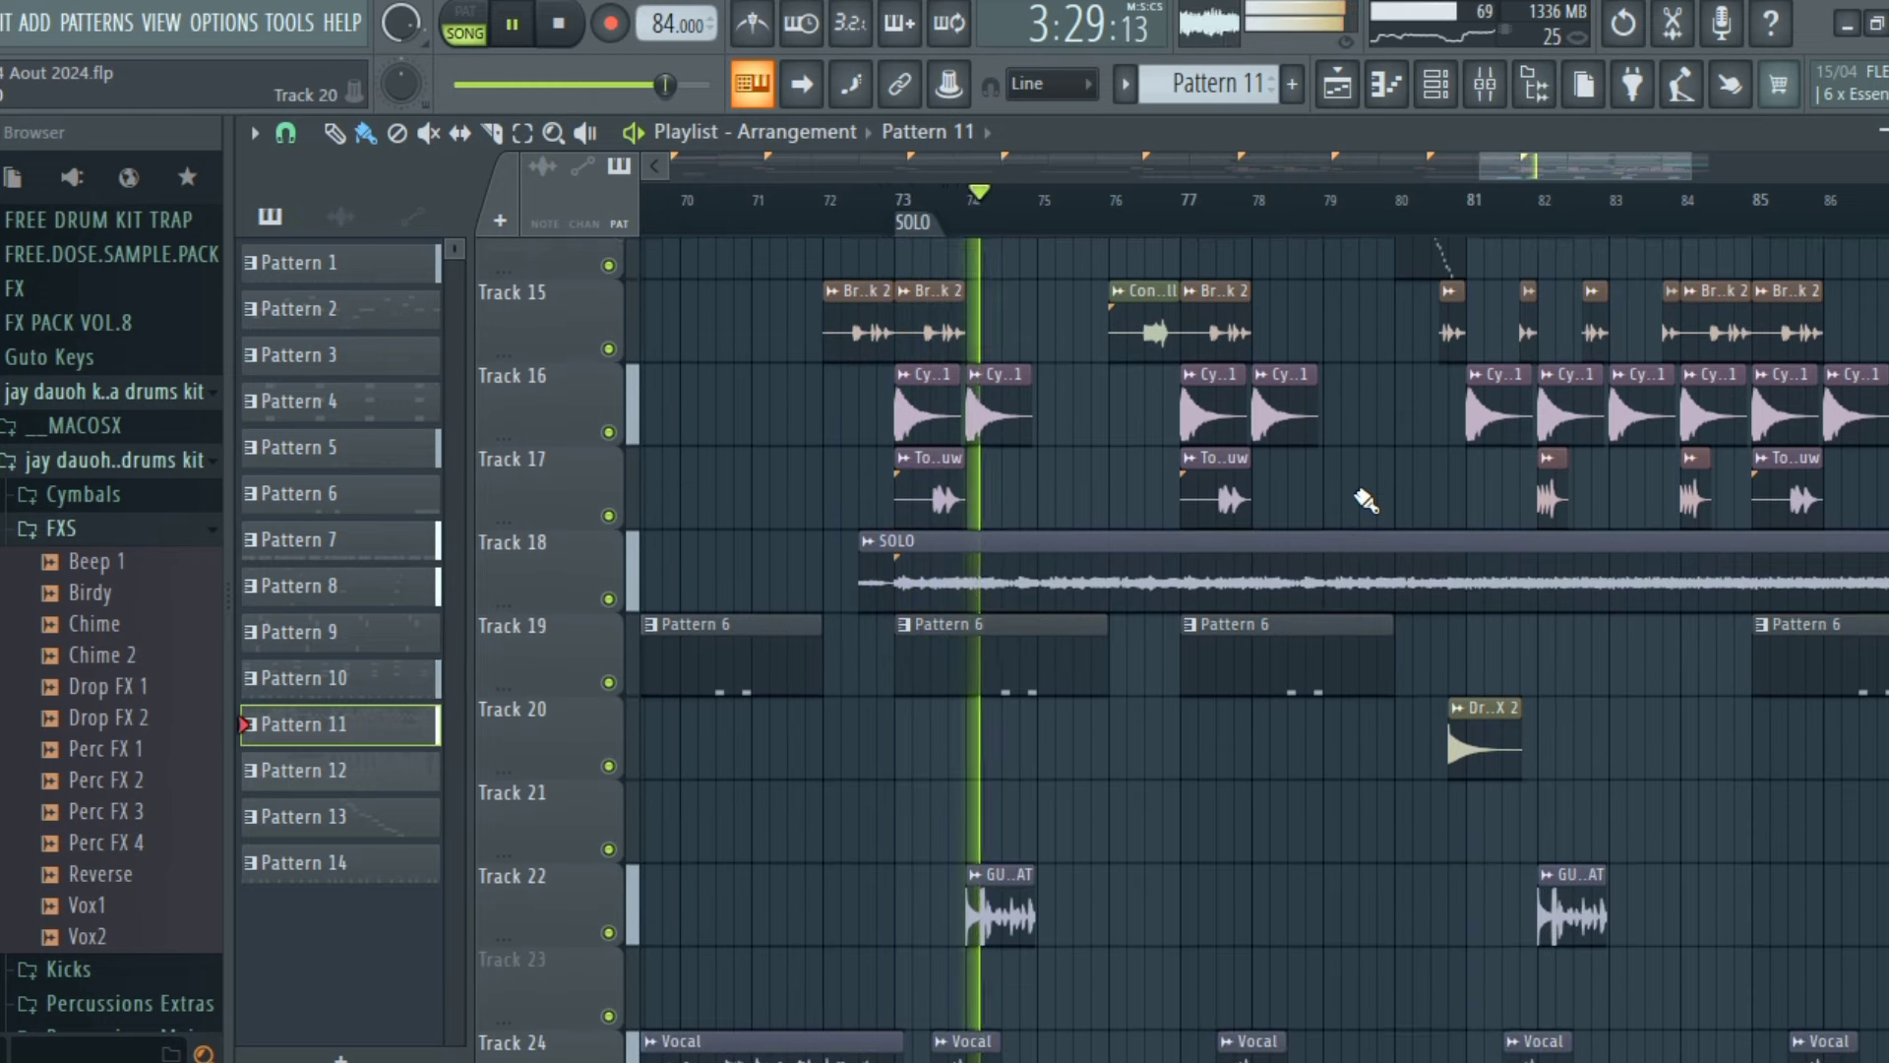
{"action": "scroll", "coordinate": [1366, 500], "scroll_direction": "down", "scroll_amount": 1}
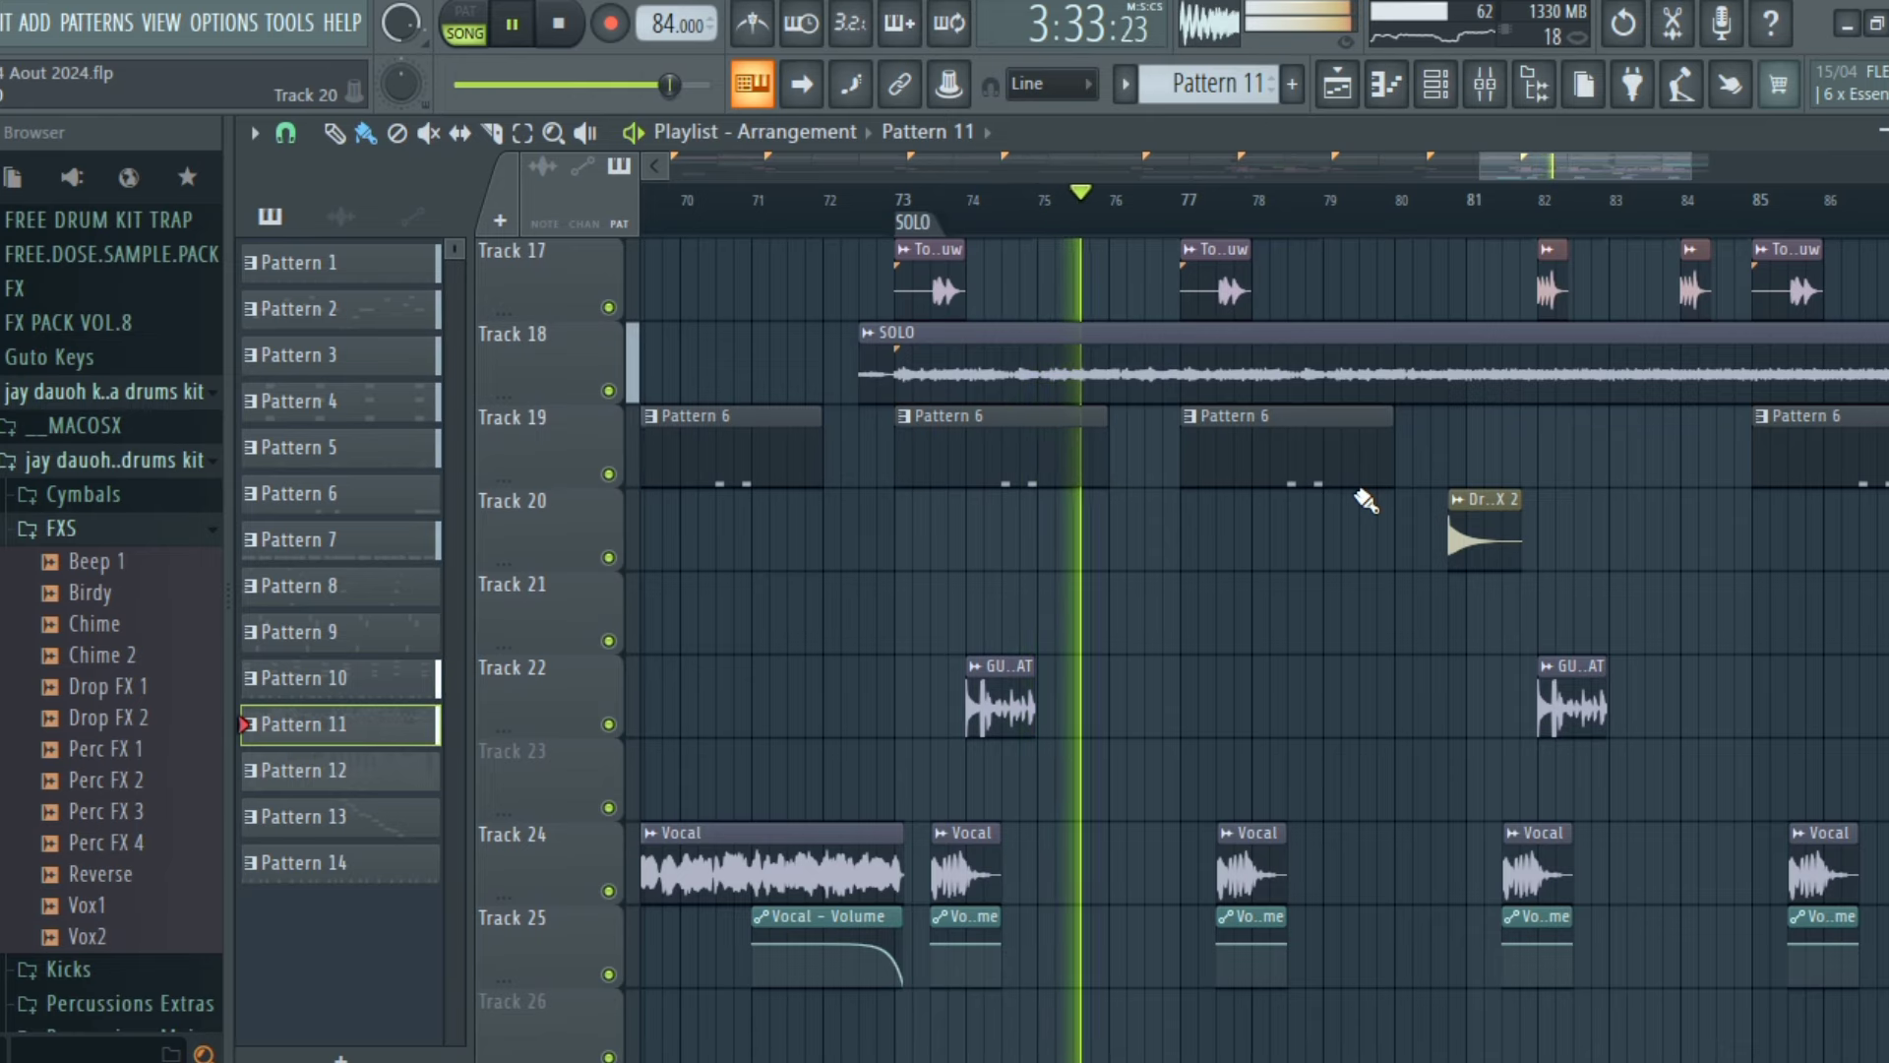
{"action": "scroll", "coordinate": [1594, 476], "scroll_direction": "up", "scroll_amount": 3}
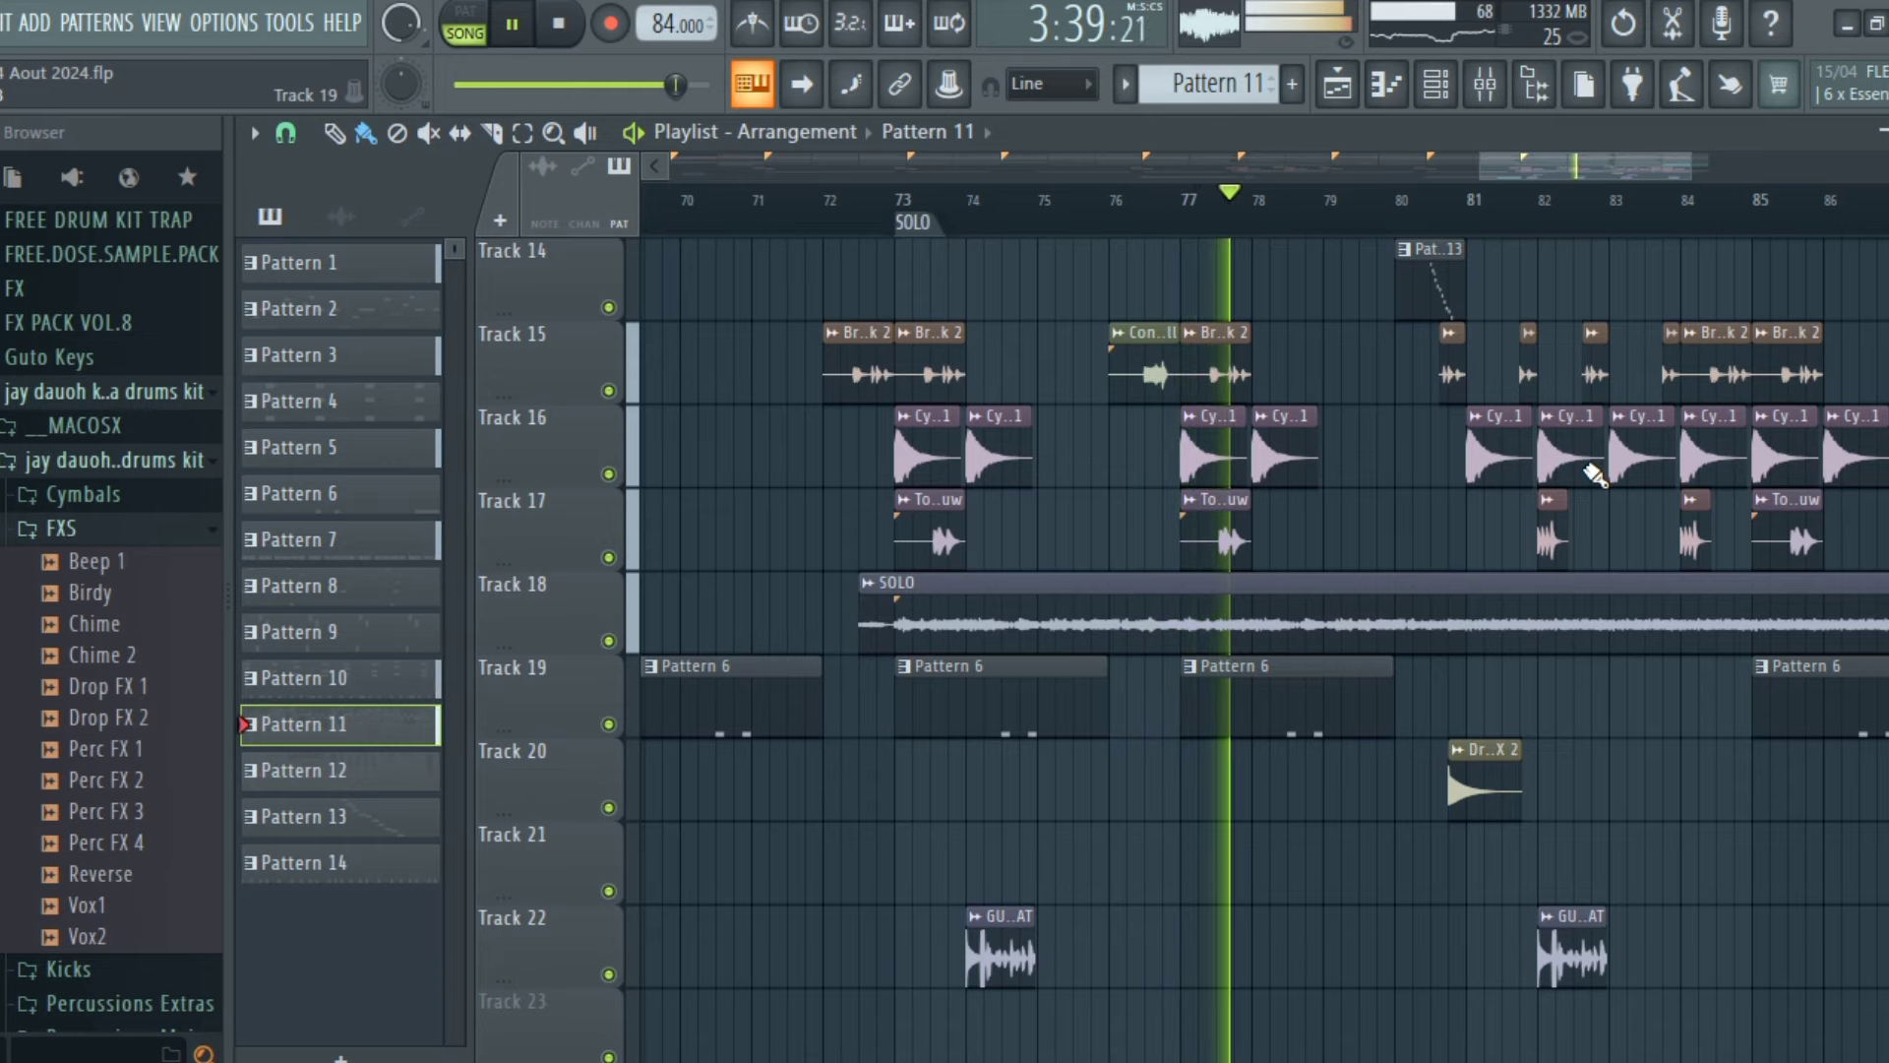
{"action": "scroll", "coordinate": [1594, 475], "scroll_direction": "down", "scroll_amount": 4}
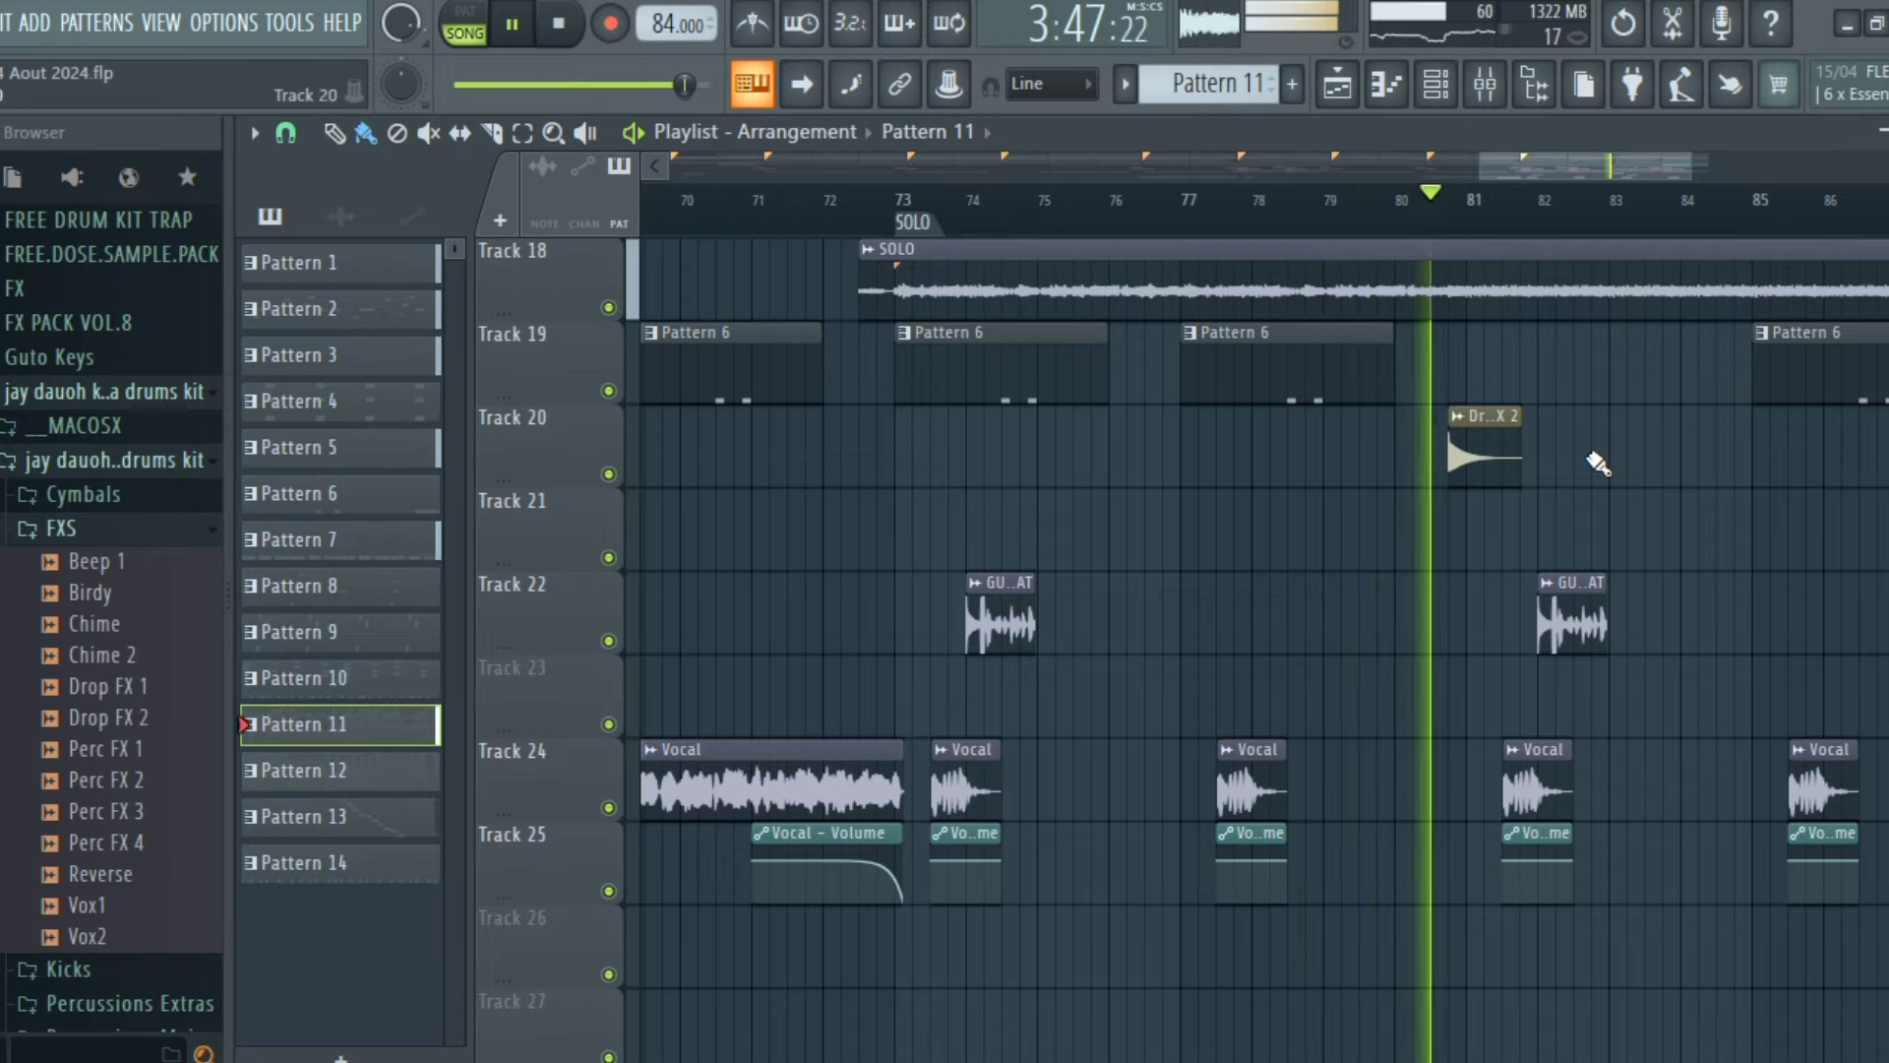
{"action": "scroll", "coordinate": [1597, 463], "scroll_direction": "up", "scroll_amount": 6}
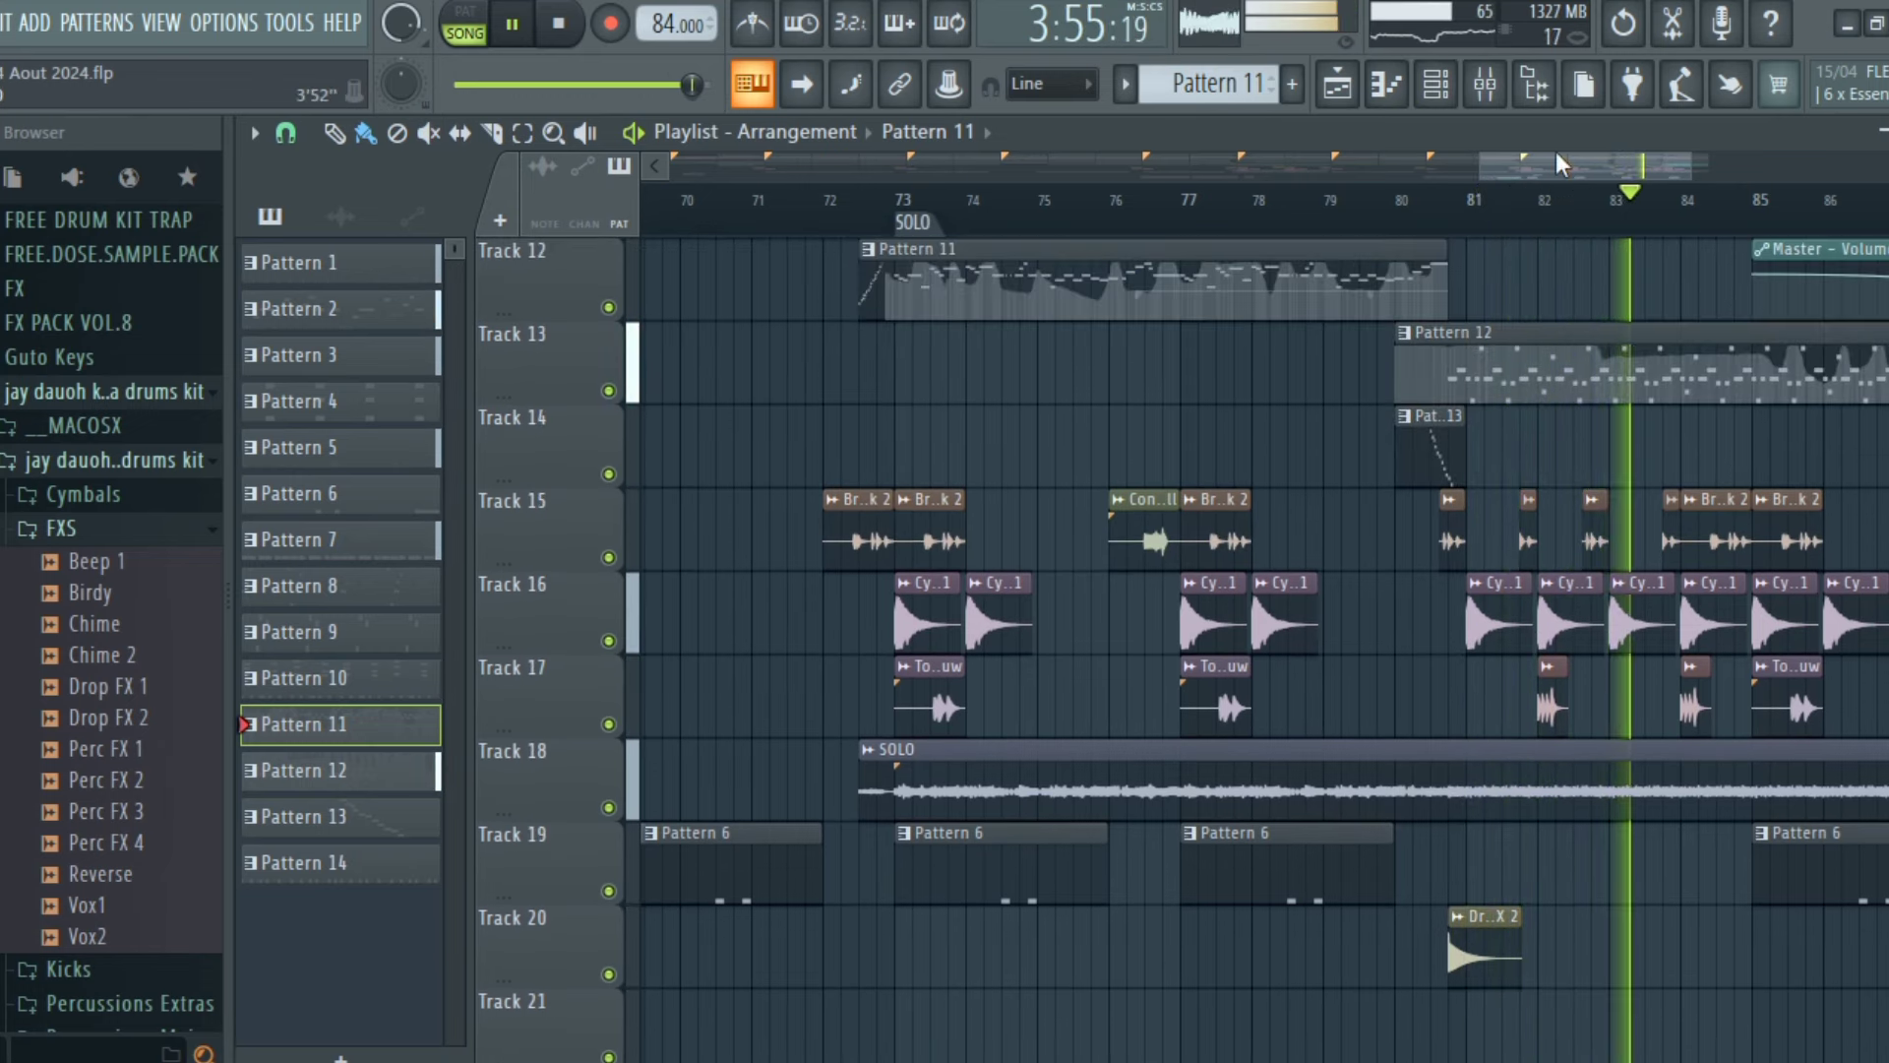
Turn on playlist auto-scrolling, listen to the rest of the SOLO section up to the song's end, and stop playback
{"action": "left_click", "coordinate": [805, 92]}
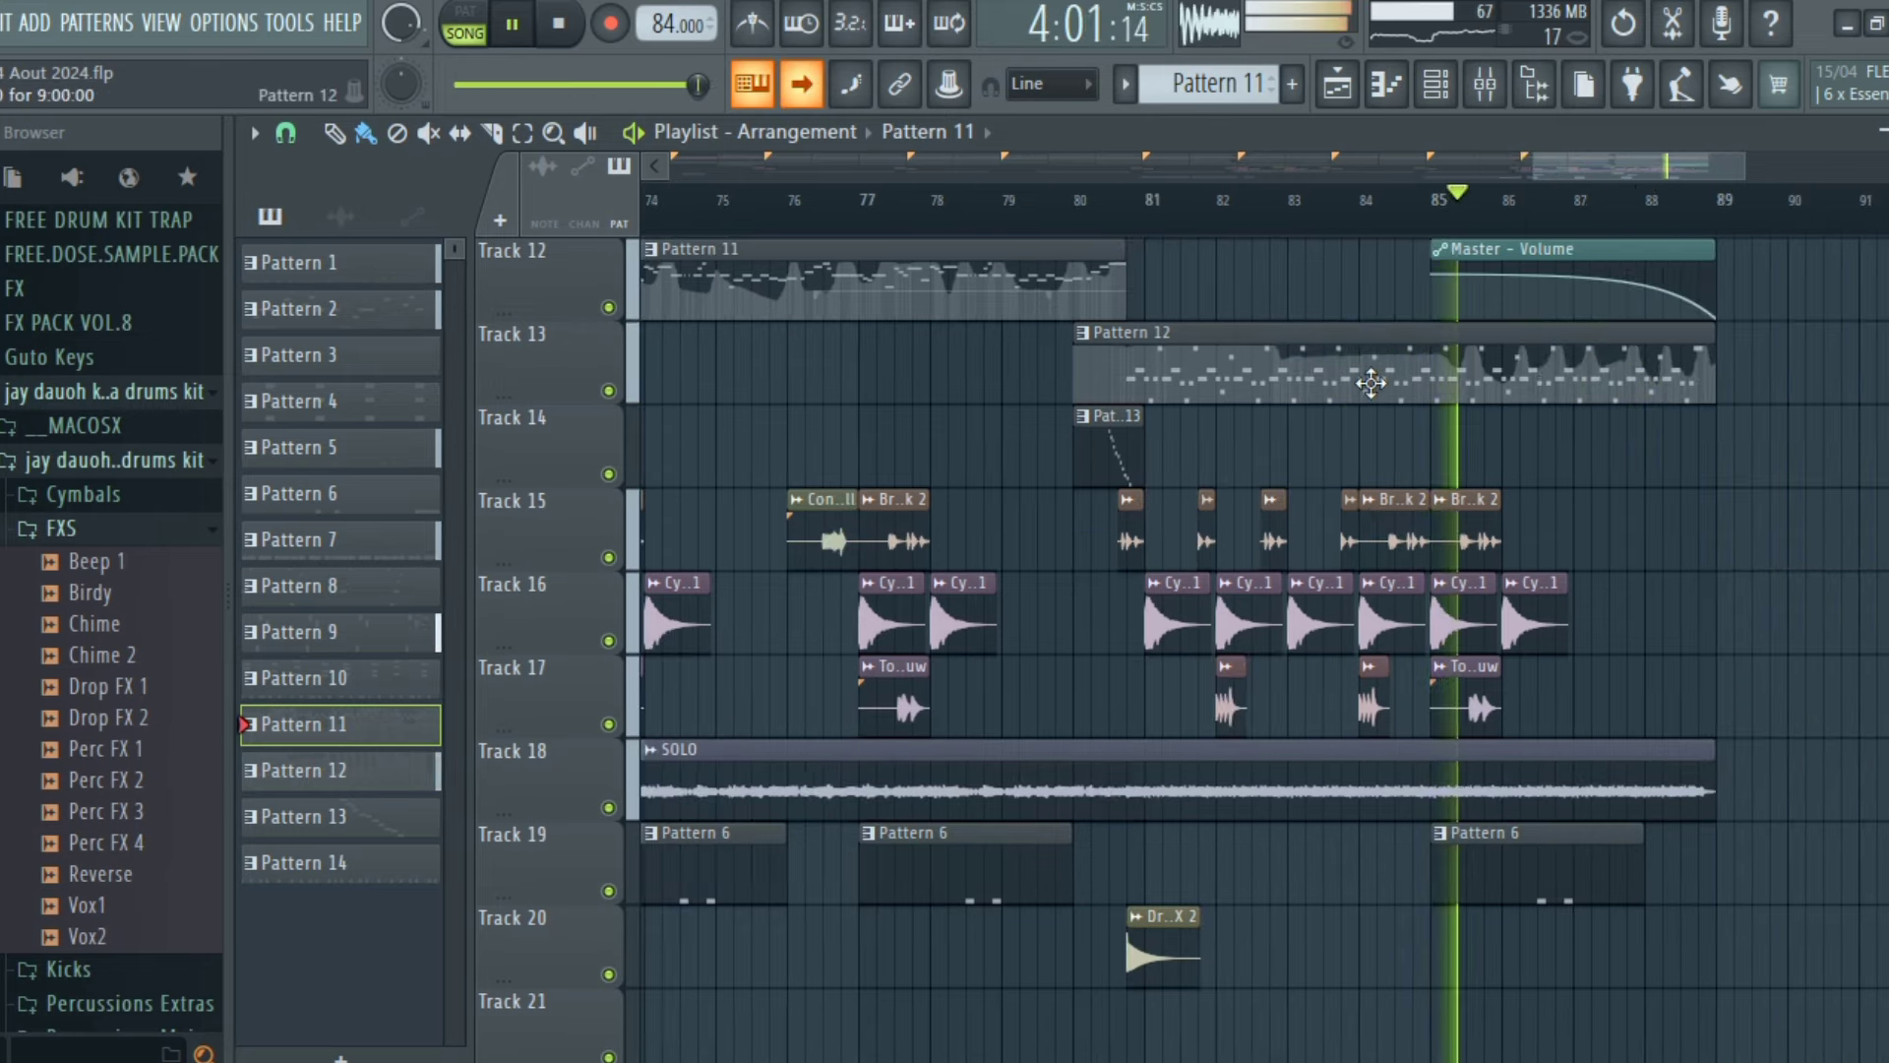
{"action": "scroll", "coordinate": [1319, 315], "scroll_direction": "down", "scroll_amount": 4}
{"action": "scroll", "coordinate": [1370, 384], "scroll_direction": "down", "scroll_amount": 2}
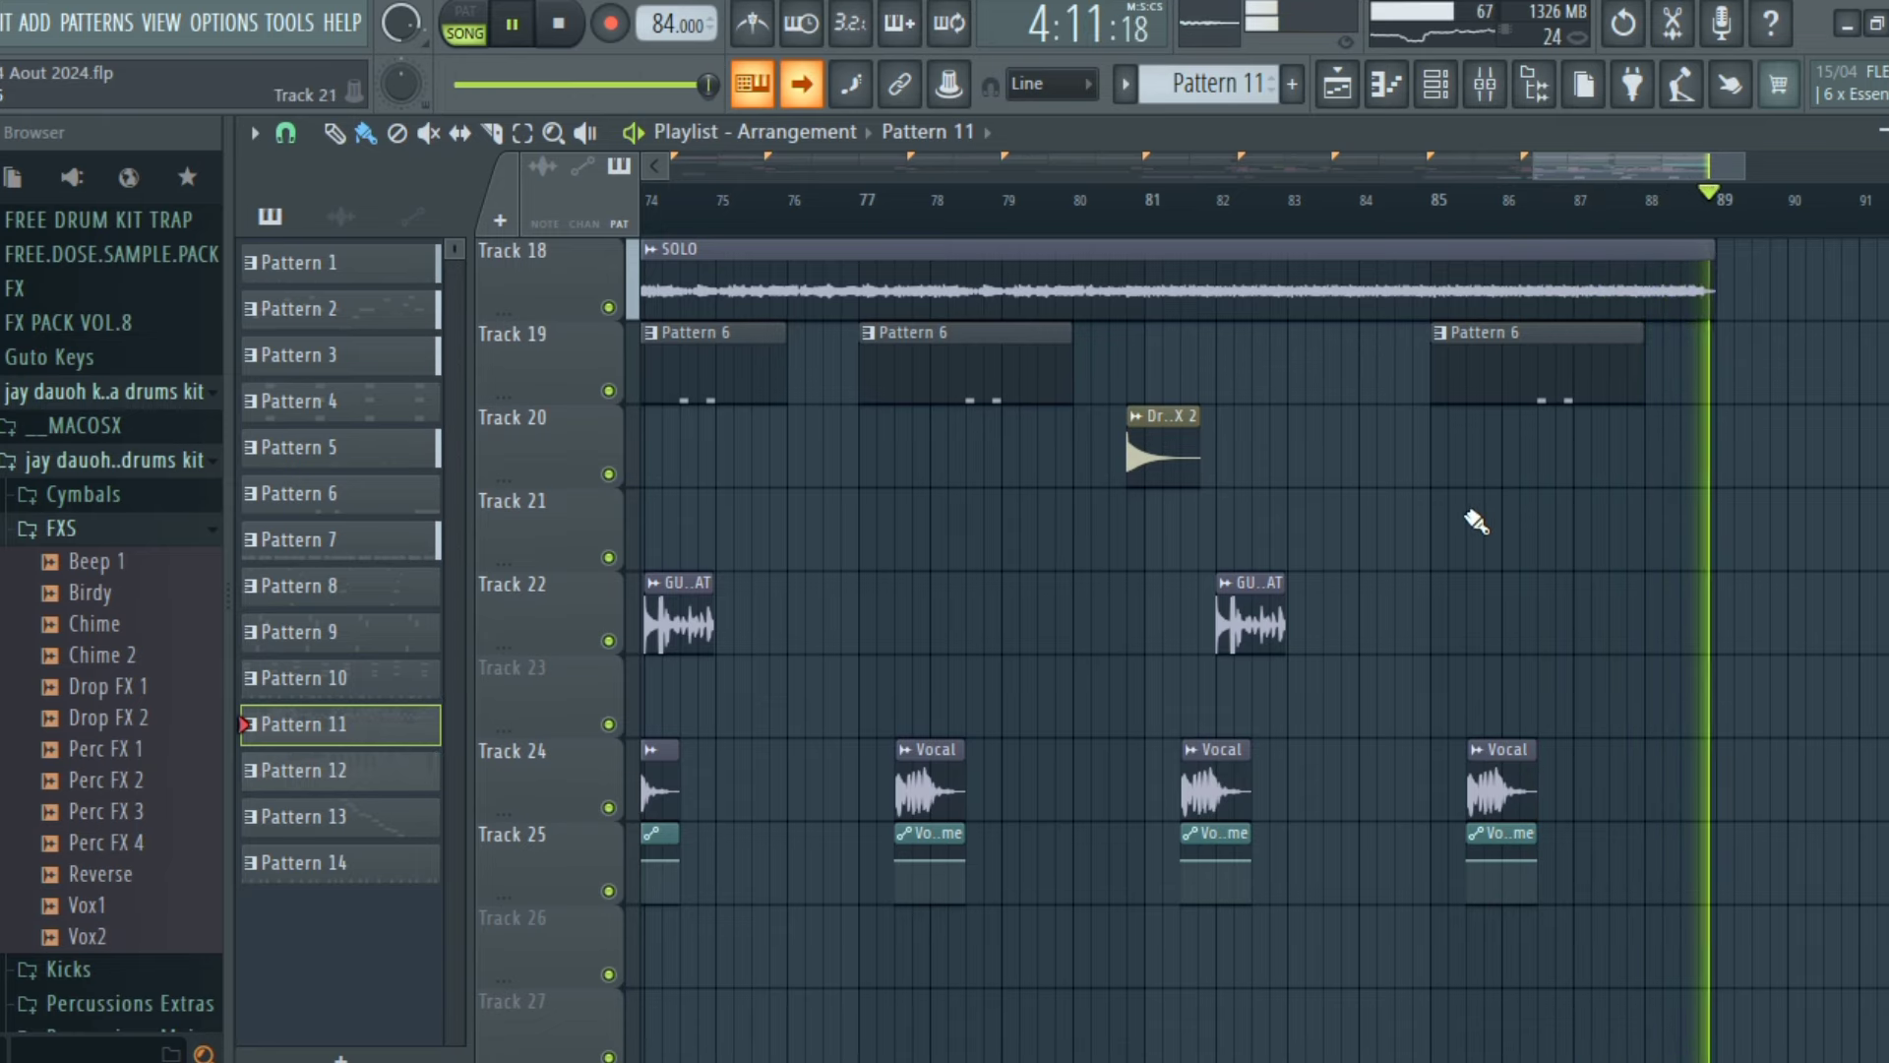
{"action": "key", "text": "space"}
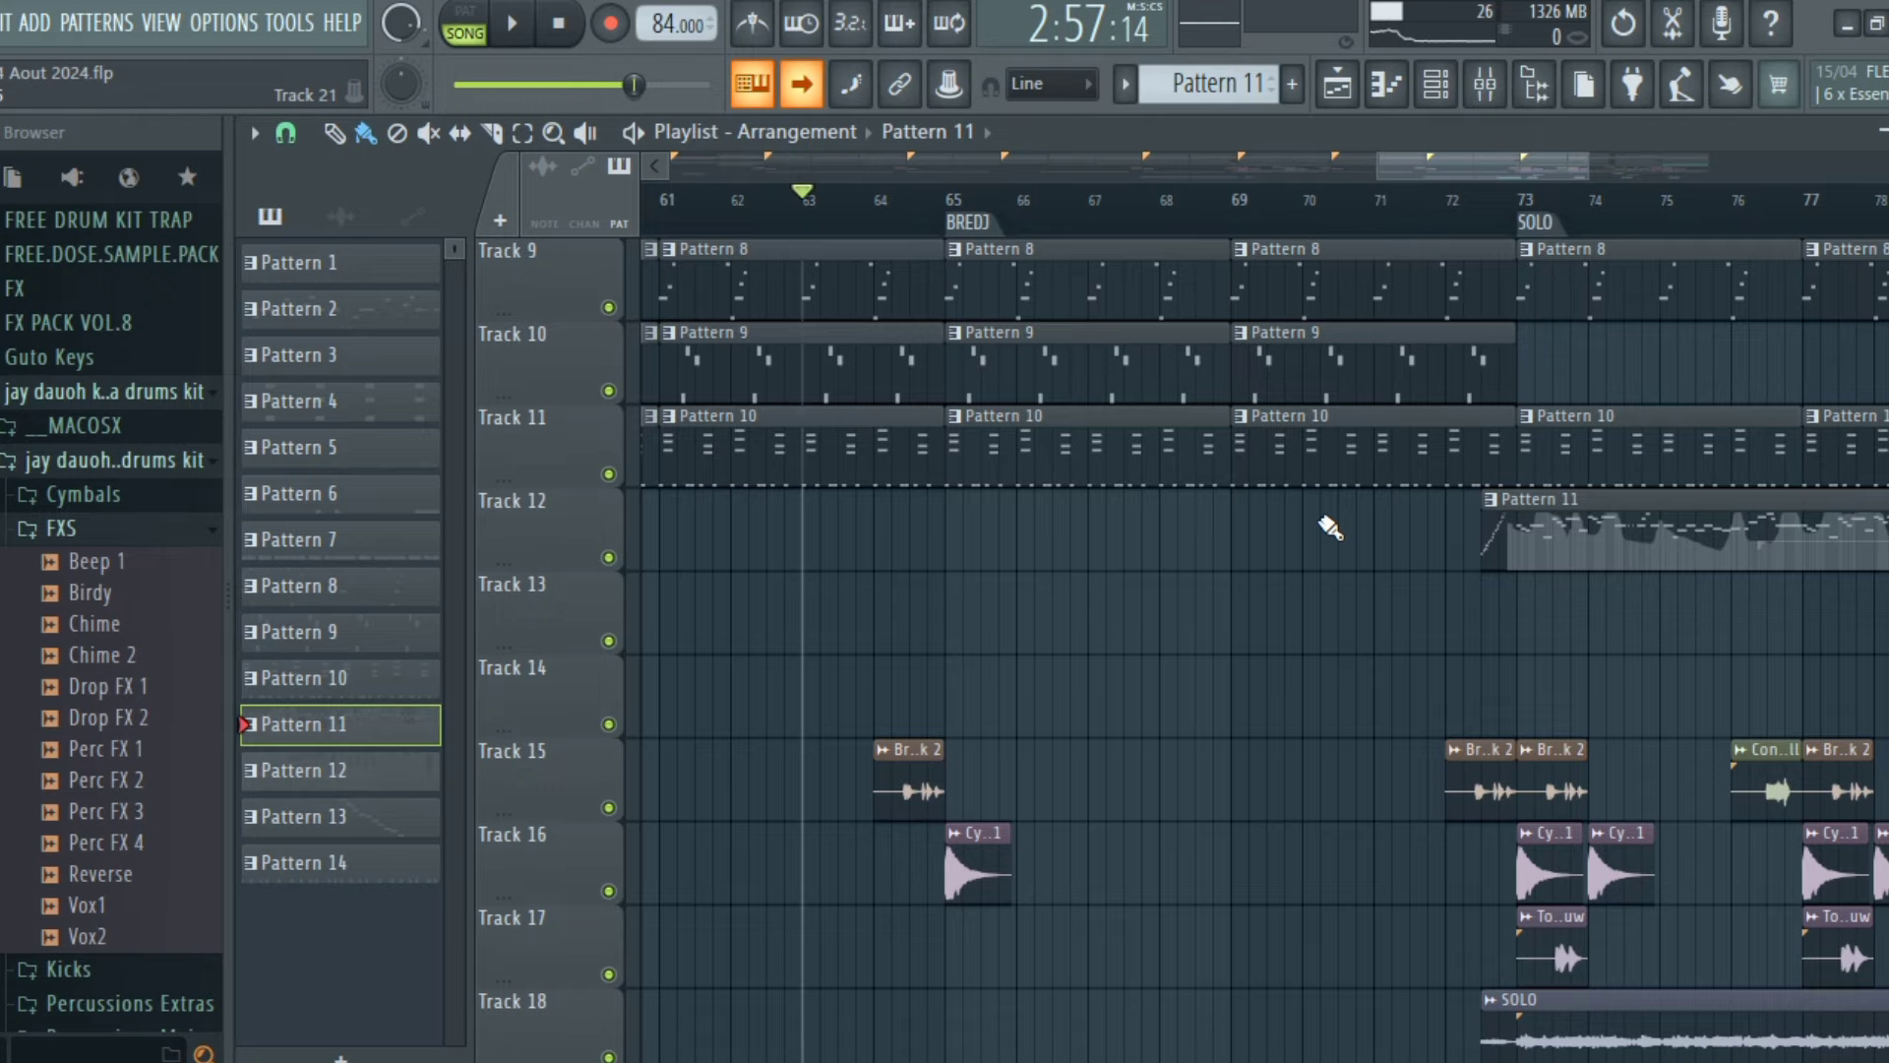